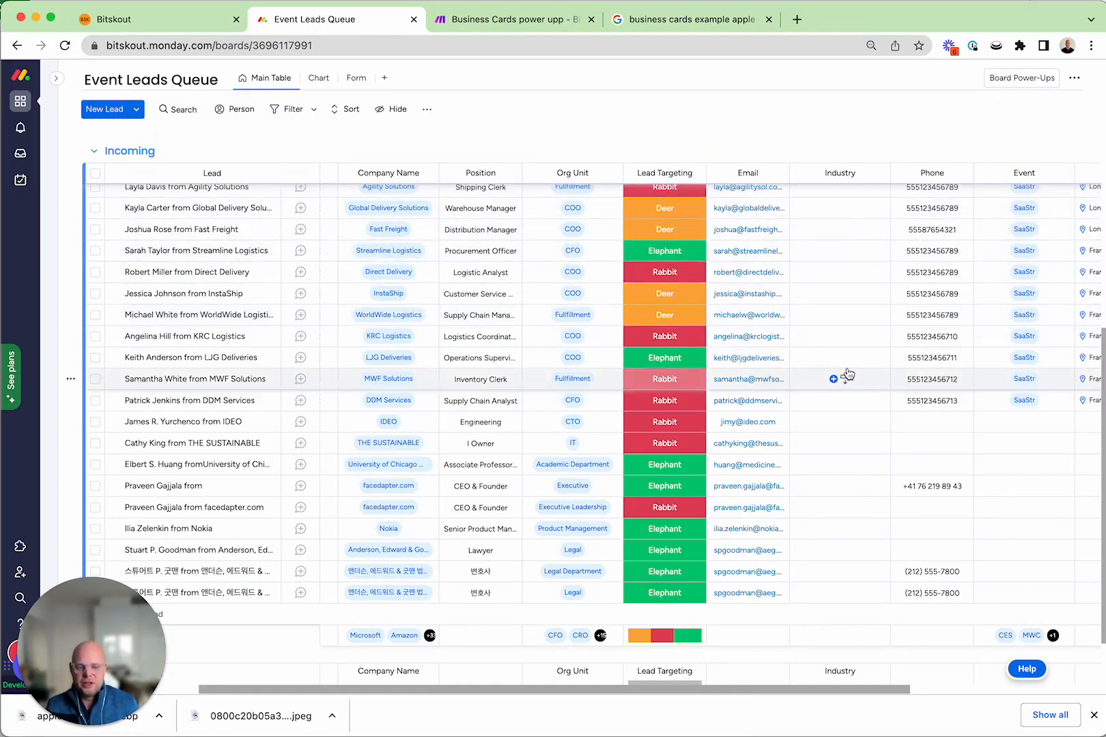
Switch to the Business Cards scenario in Make, review the first OpenAI GPT-3 module's settings and the module chain, and return to the Event Leads Queue board.
left_click(516, 26)
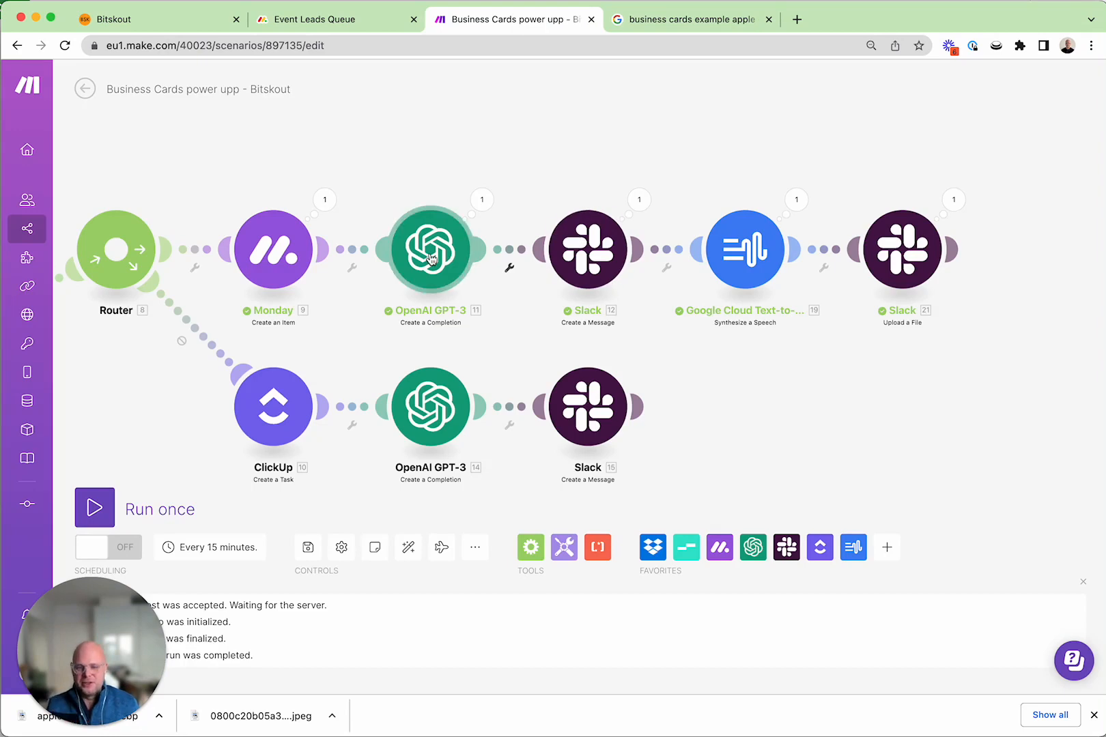
left_click(474, 253)
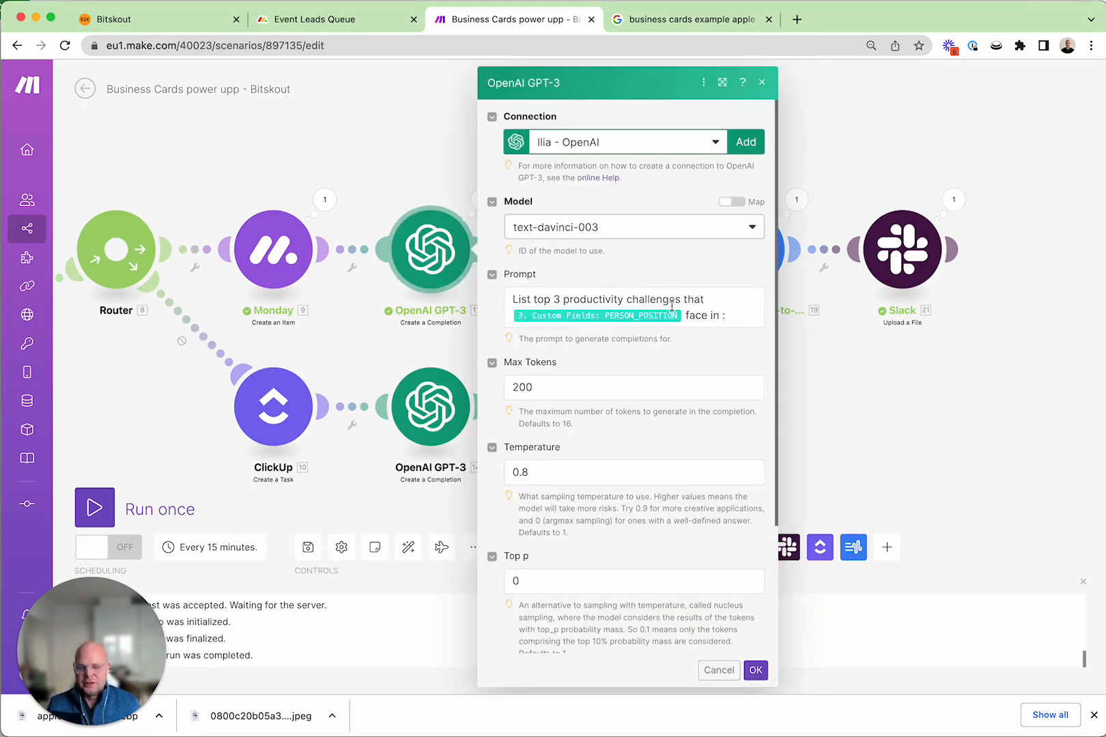
left_click(755, 669)
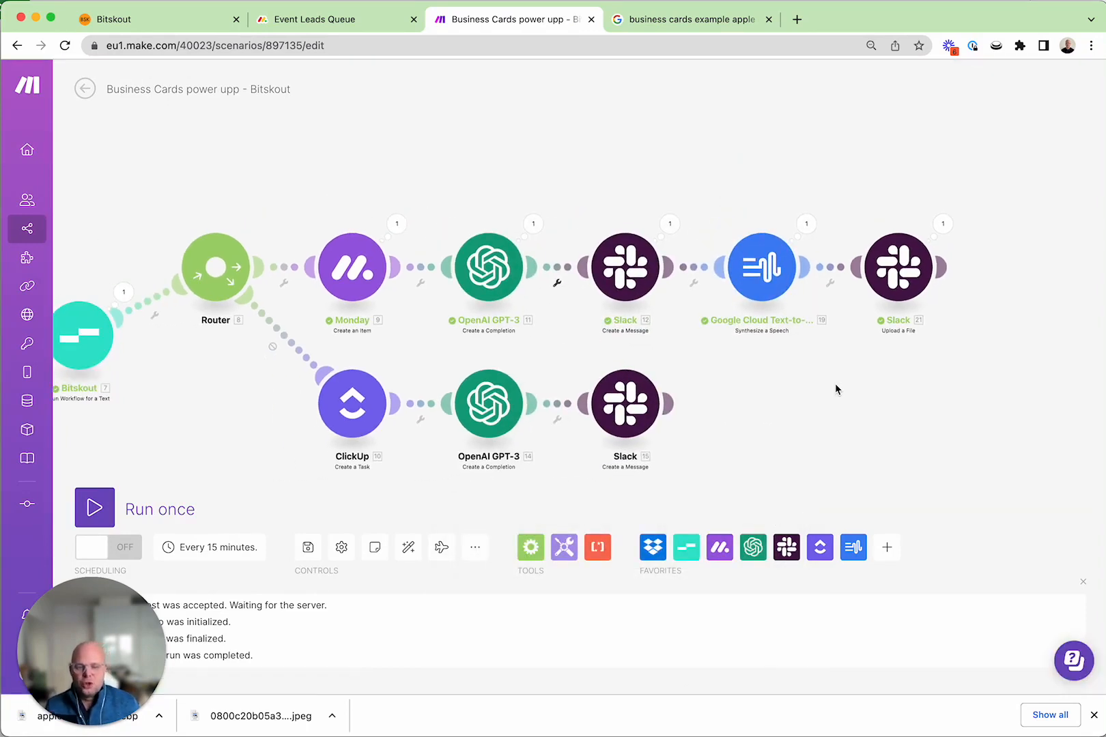
scroll(903, 367, "down", 3)
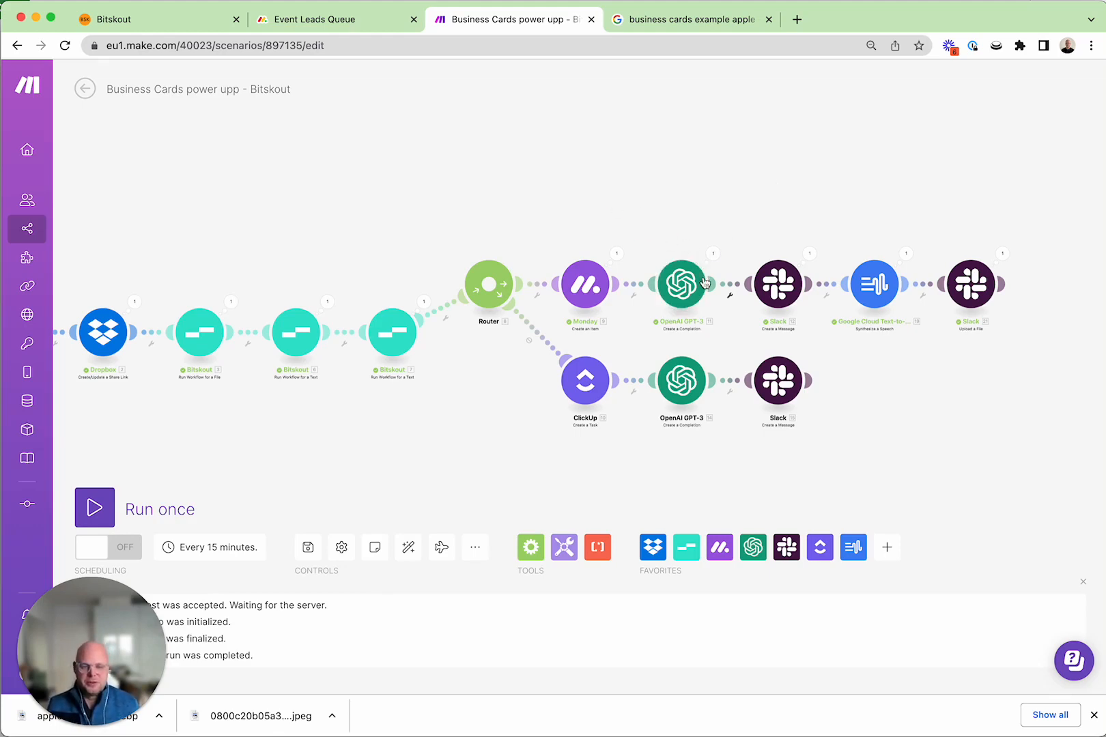
scroll(704, 282, "up", 3)
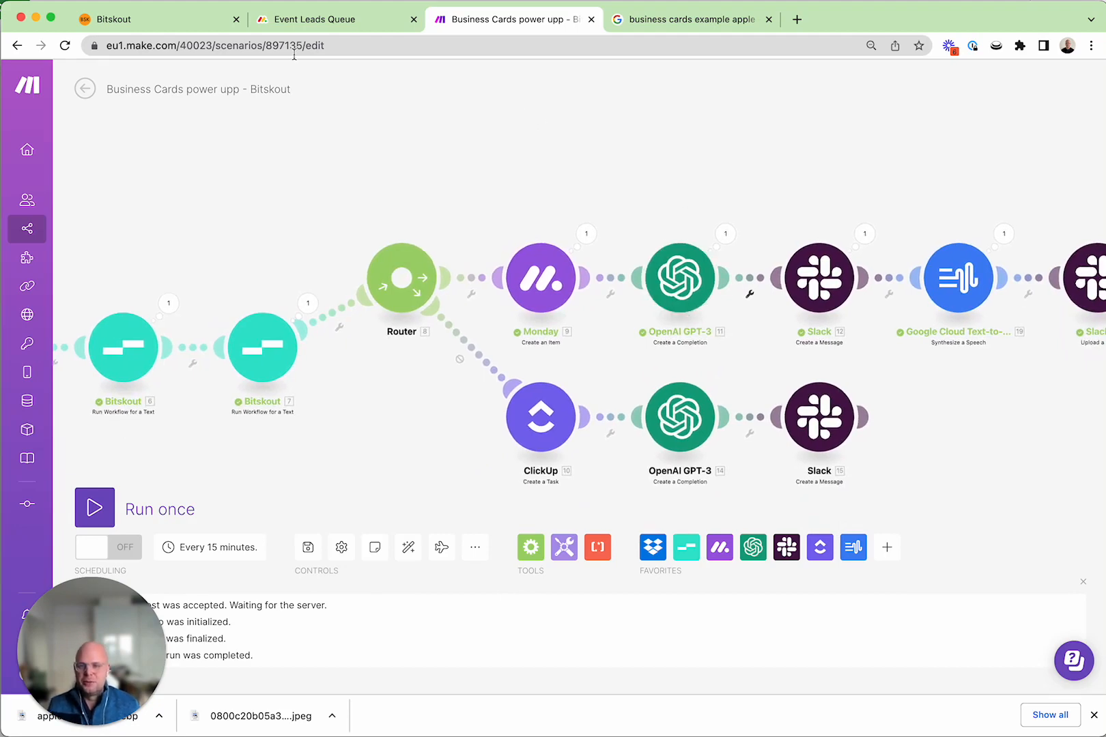
left_click(261, 24)
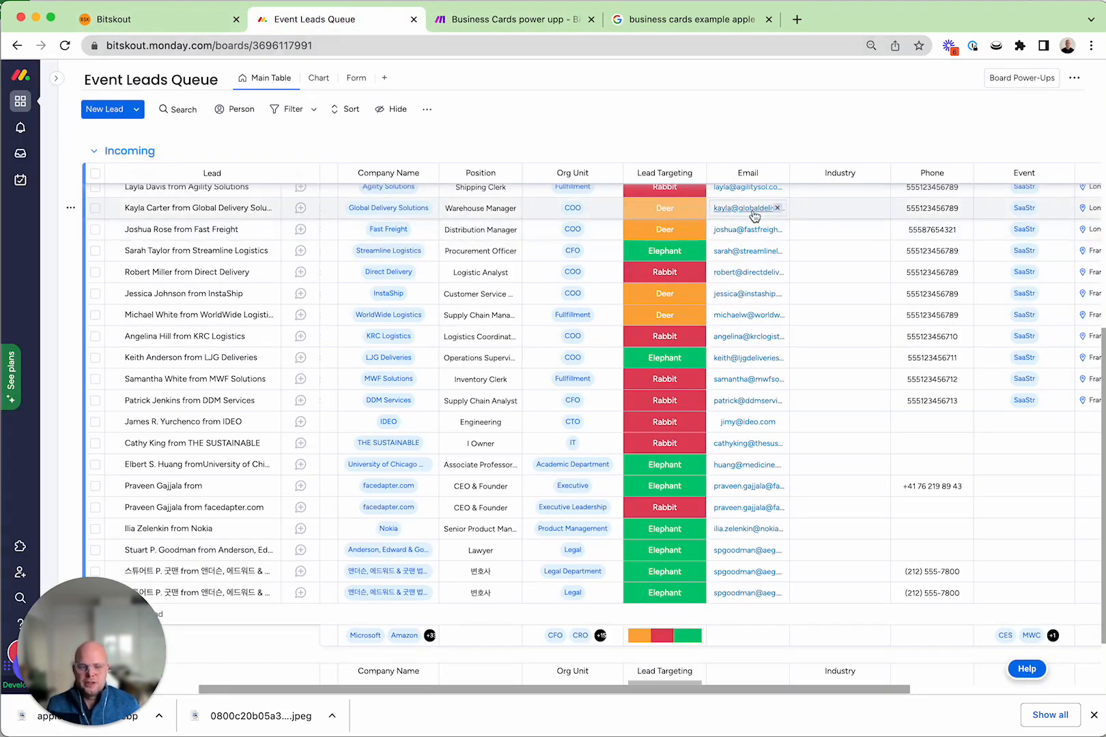
Switch to Bitskout and create a new Understand plugin that uses the Categorize action.
left_click(196, 23)
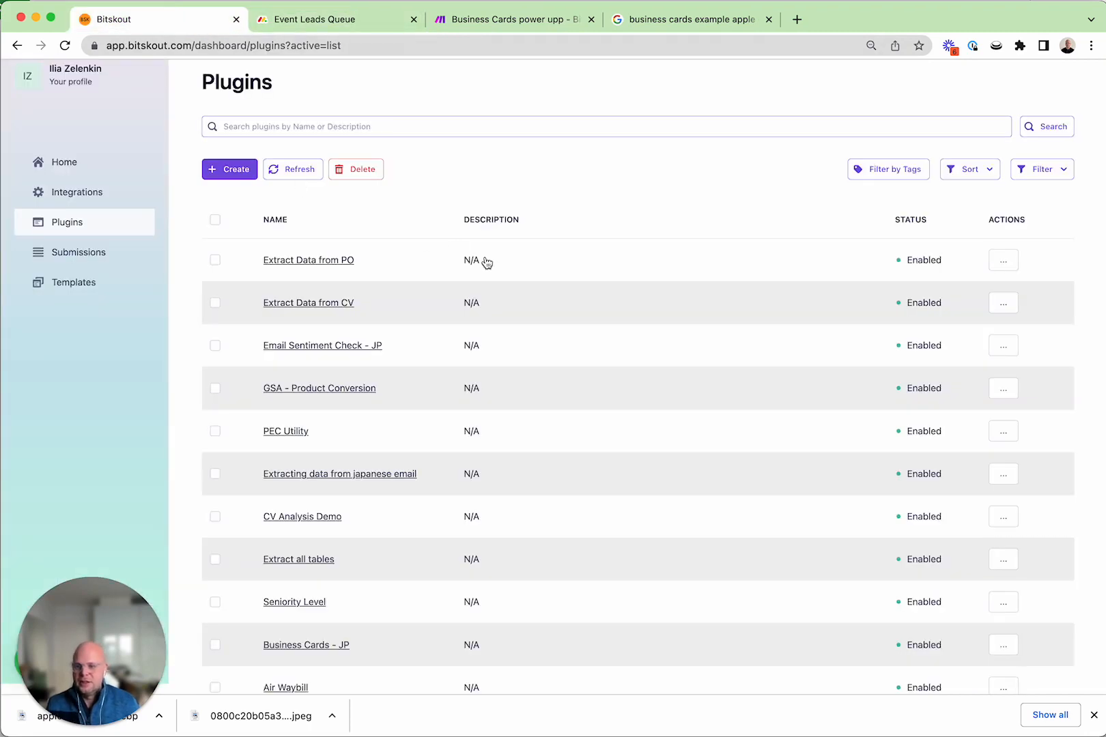
left_click(218, 172)
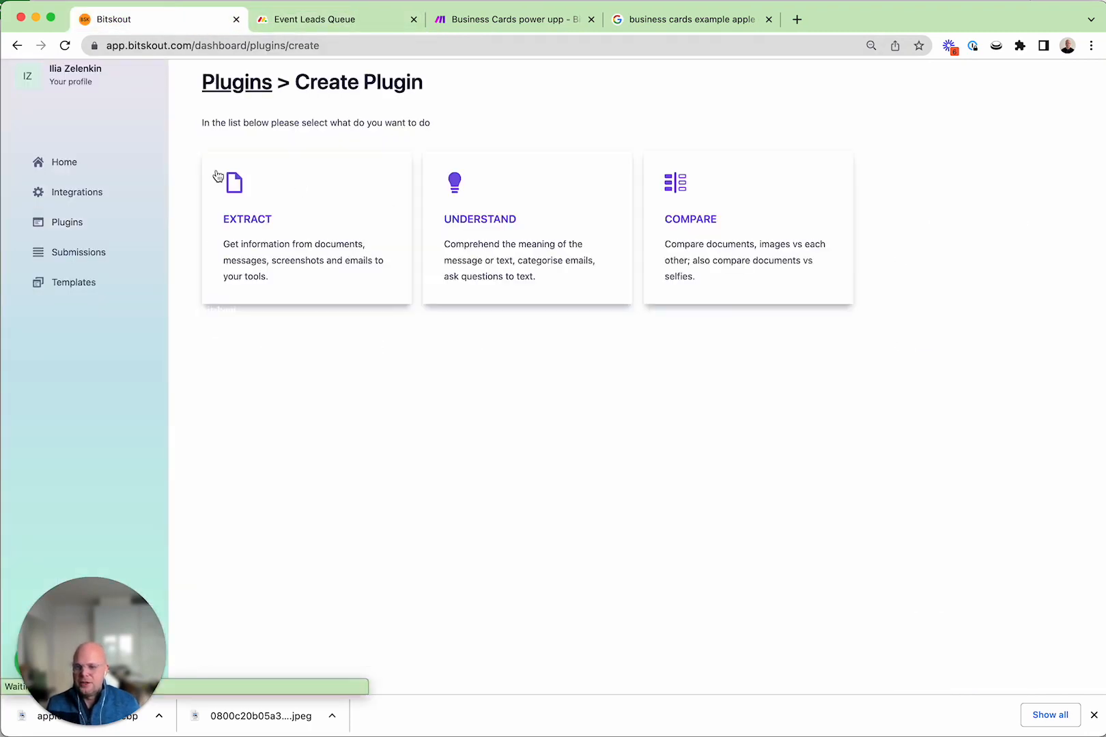
left_click(524, 218)
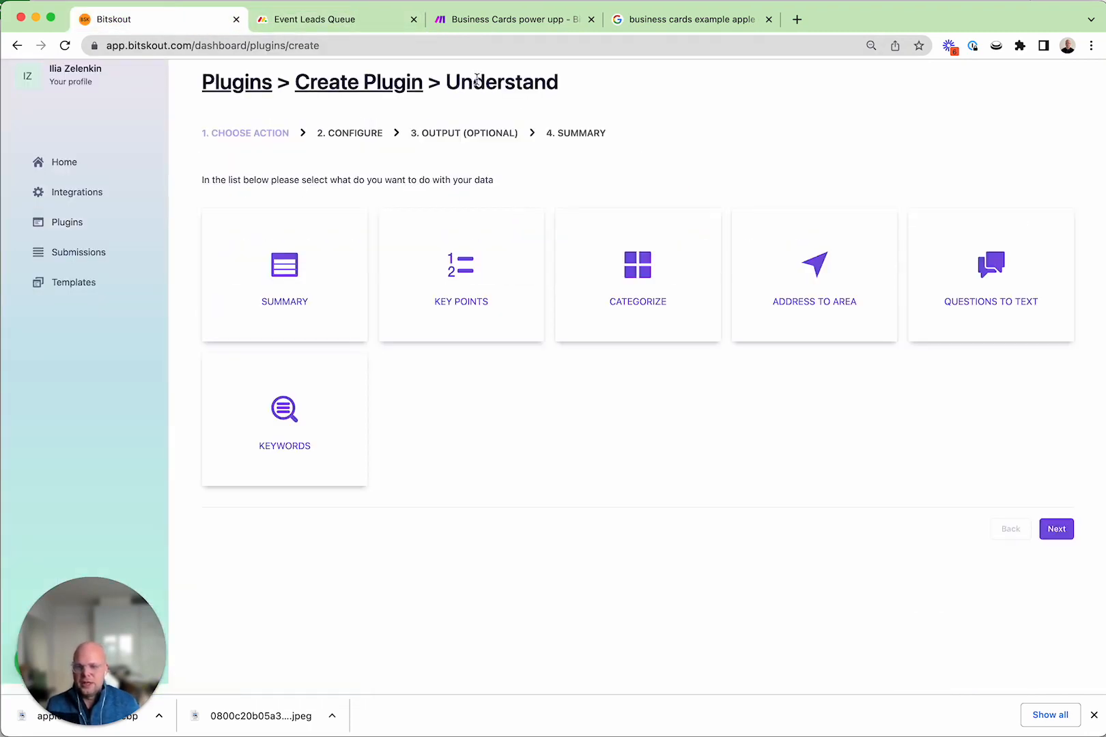
left_click_drag(447, 80, 572, 85)
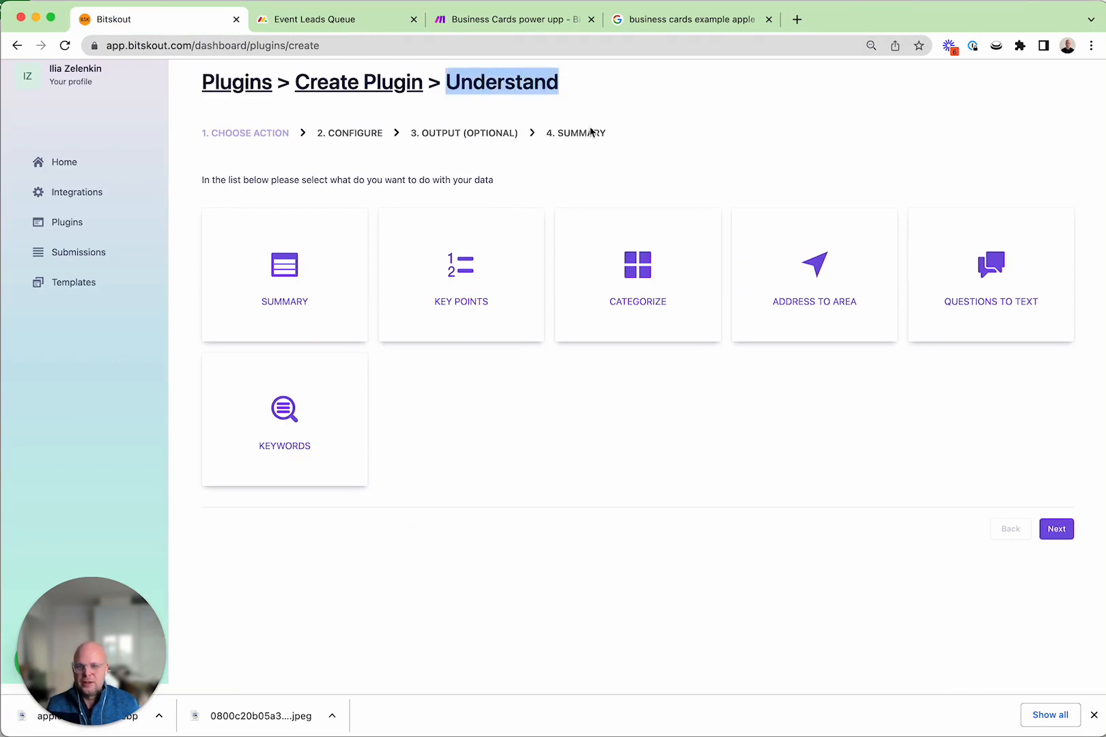
left_click(686, 306)
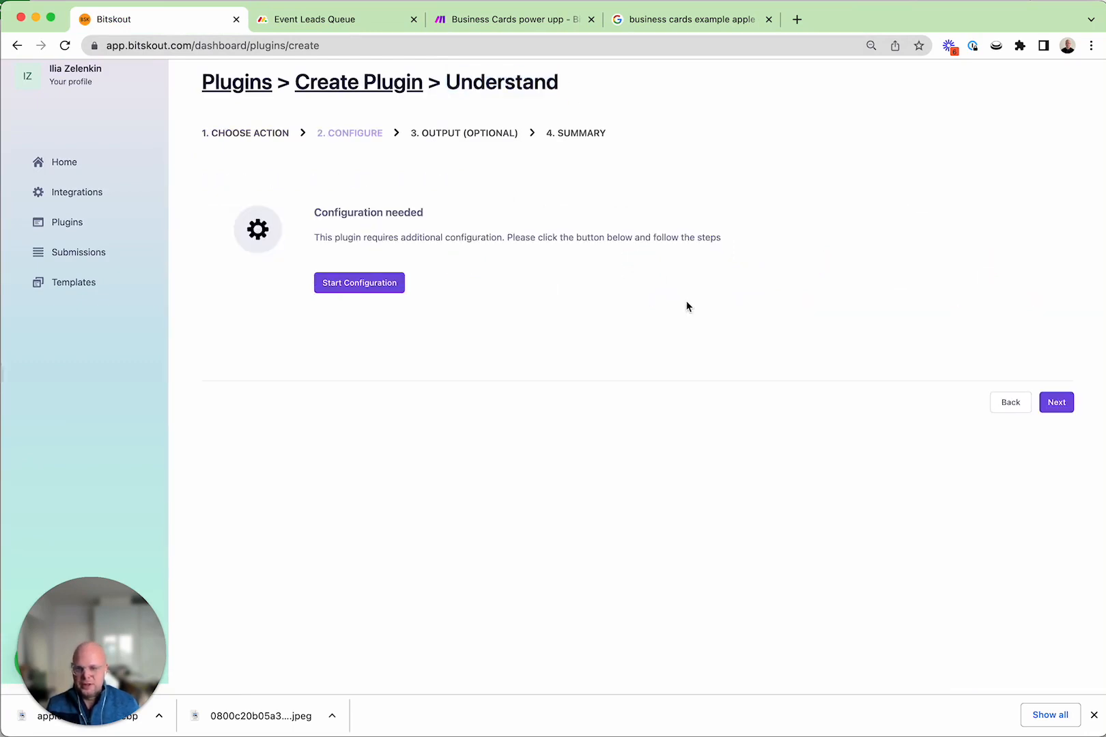
Start the classification plugin's configuration with its source set up manually and proceed to the examples.
left_click(380, 286)
left_click(272, 287)
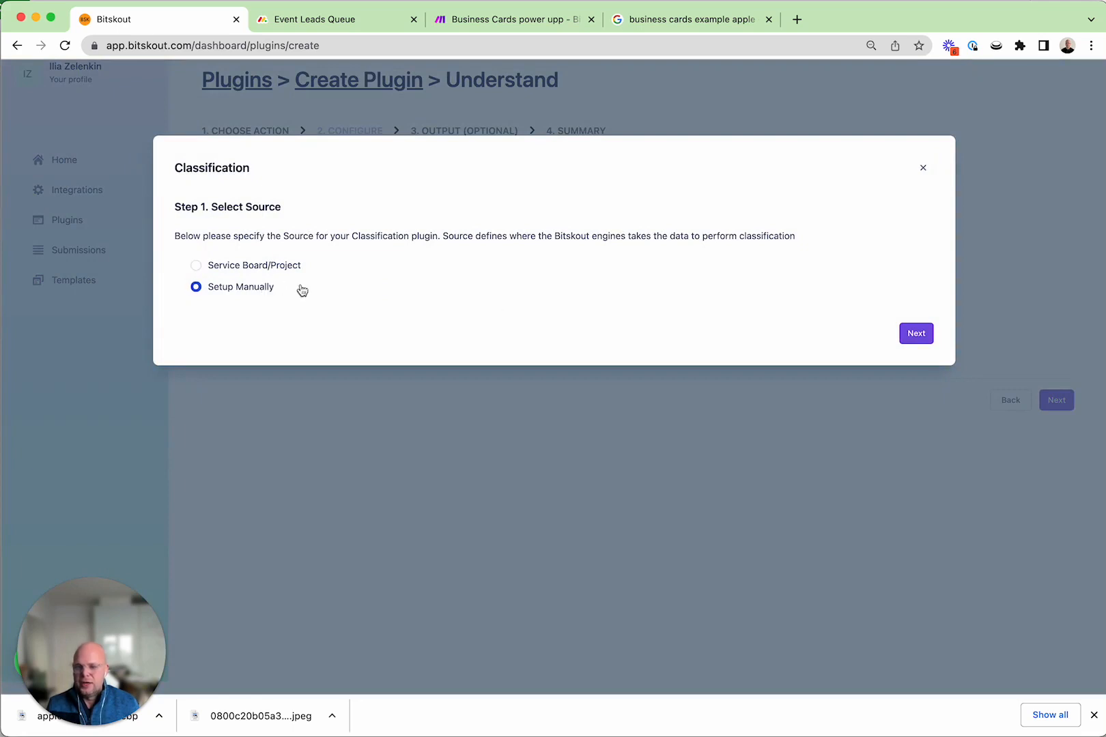
left_click(914, 333)
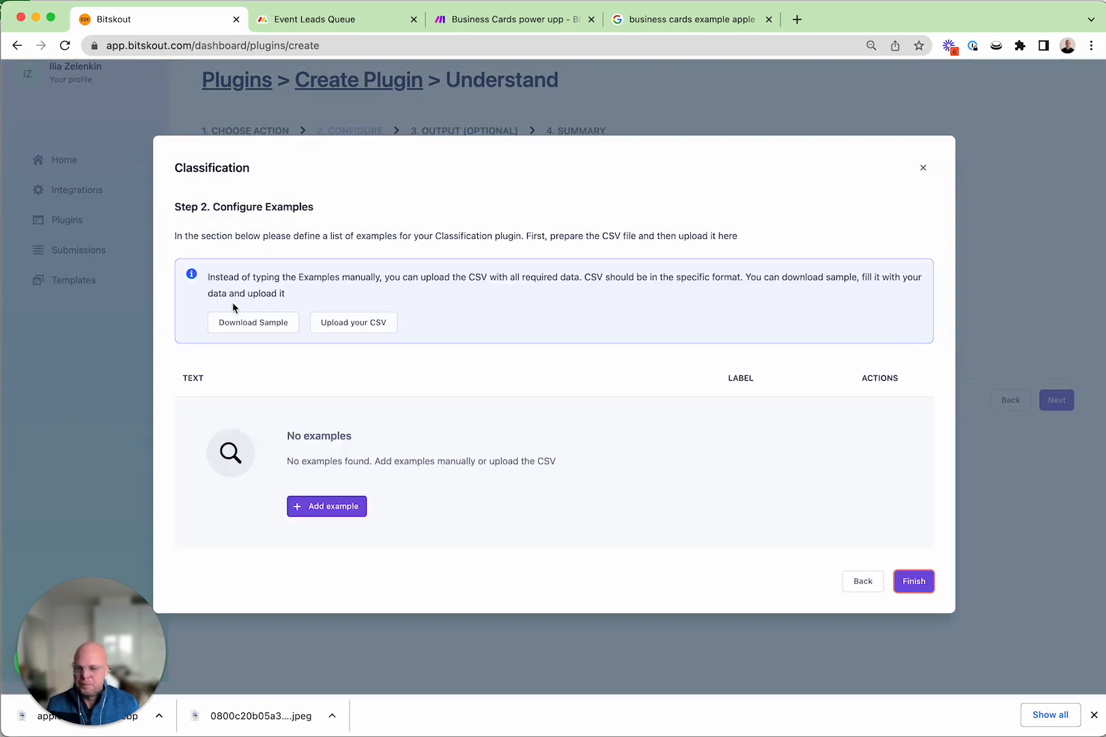
Add a classification example with the text "Apple" and the label "Technology".
left_click(325, 509)
left_click(430, 248)
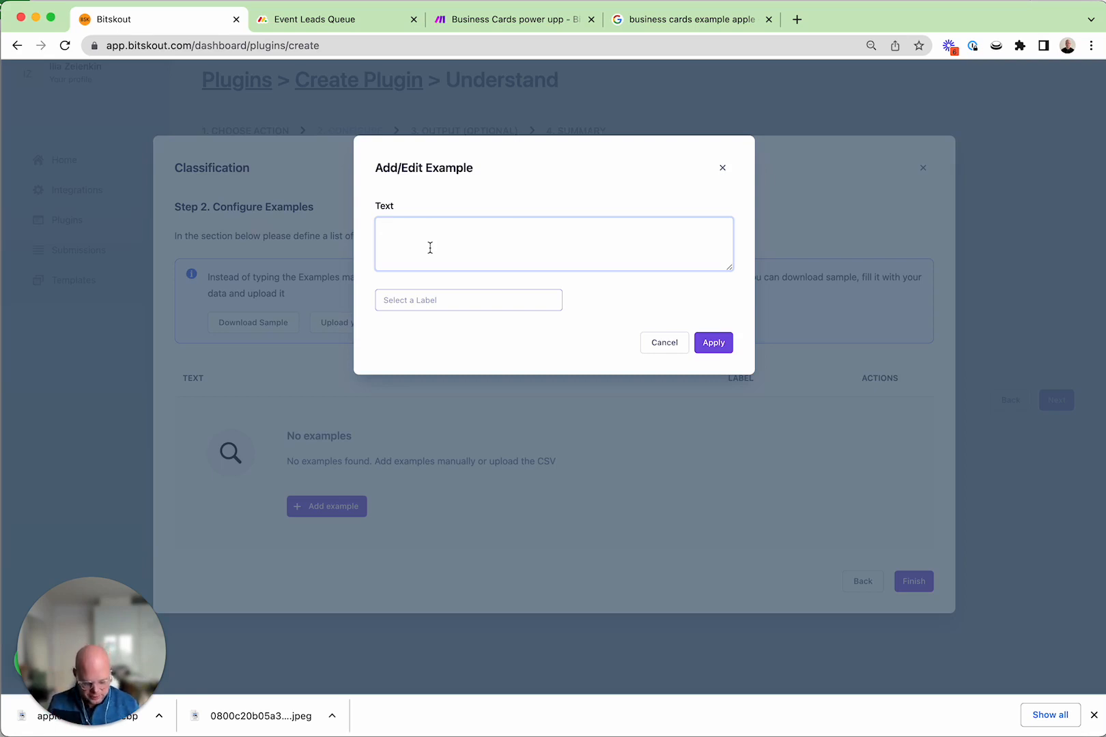
type("Apple")
left_click(419, 300)
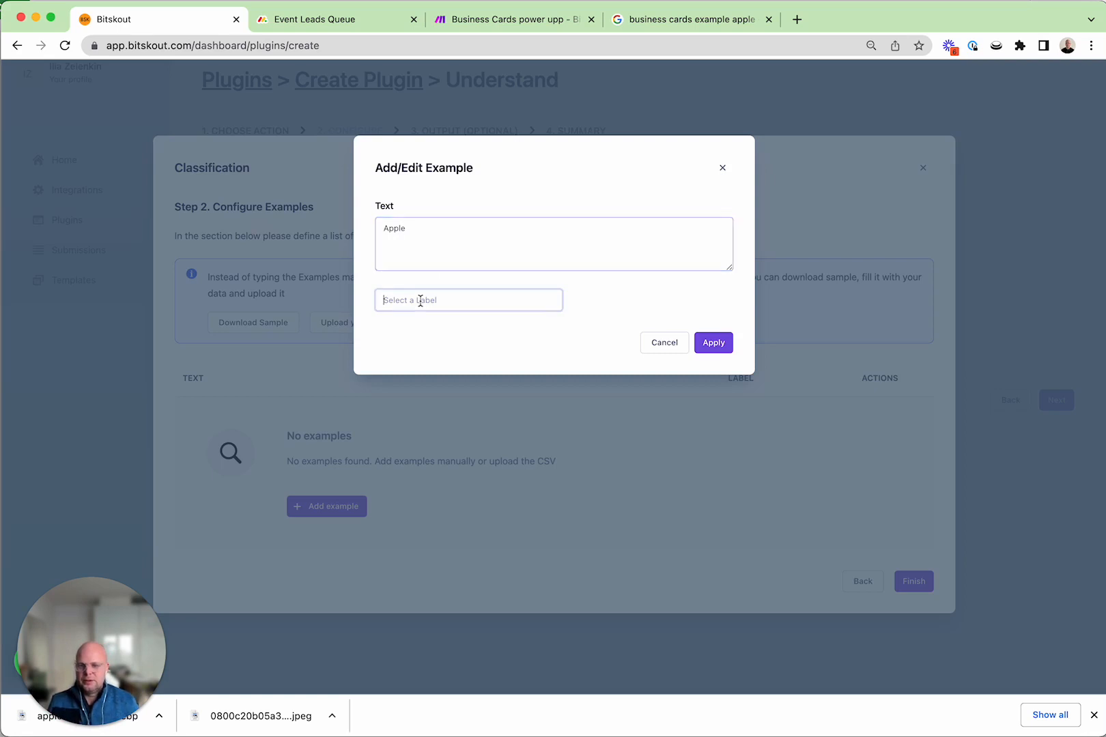
type("Technology")
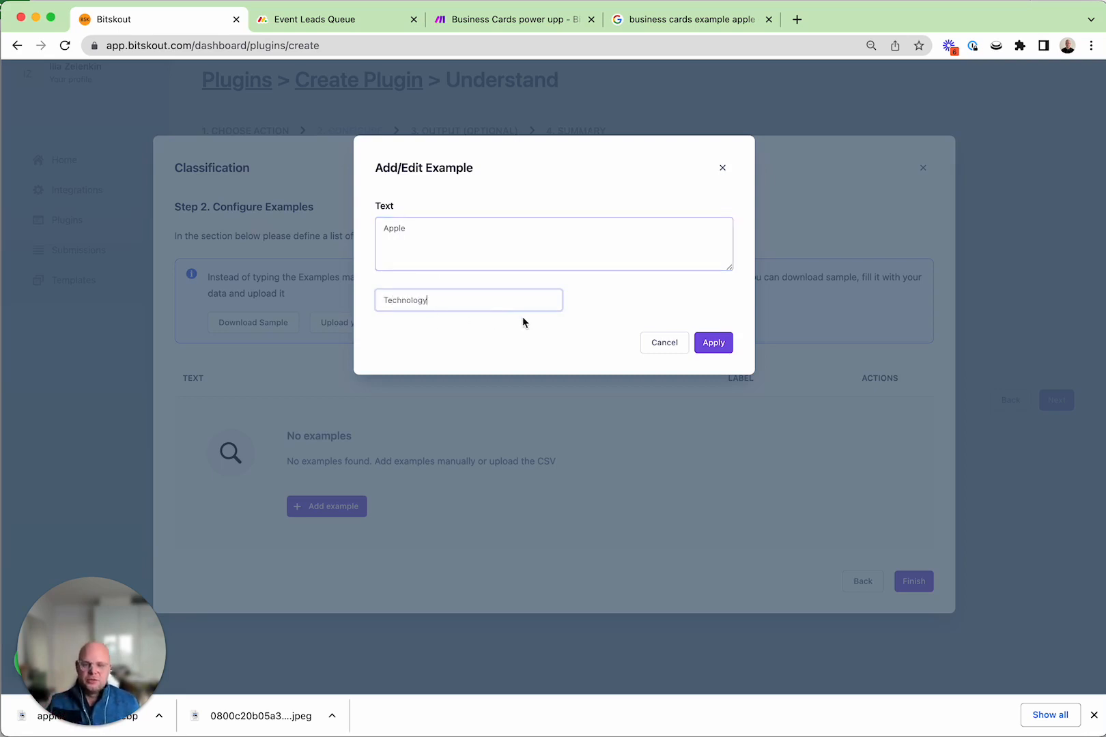
left_click(707, 344)
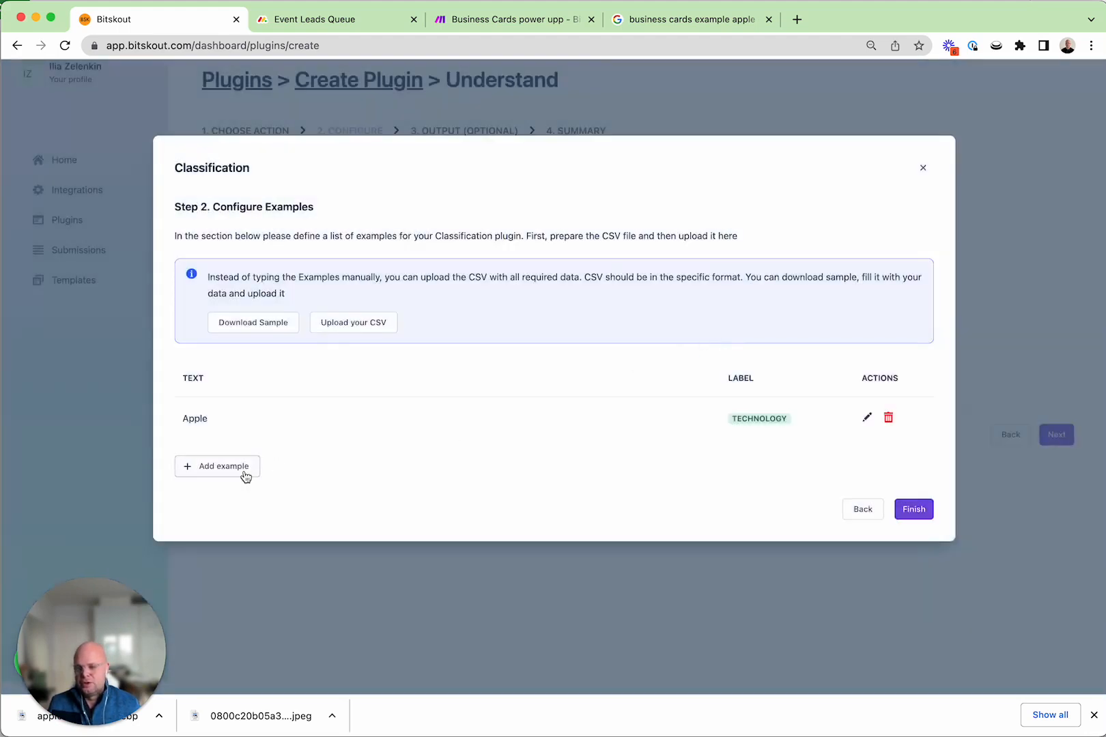
Add a second classification example with the text "Microsoft", keeping the label "Technology".
left_click(244, 471)
left_click_drag(427, 232, 379, 230)
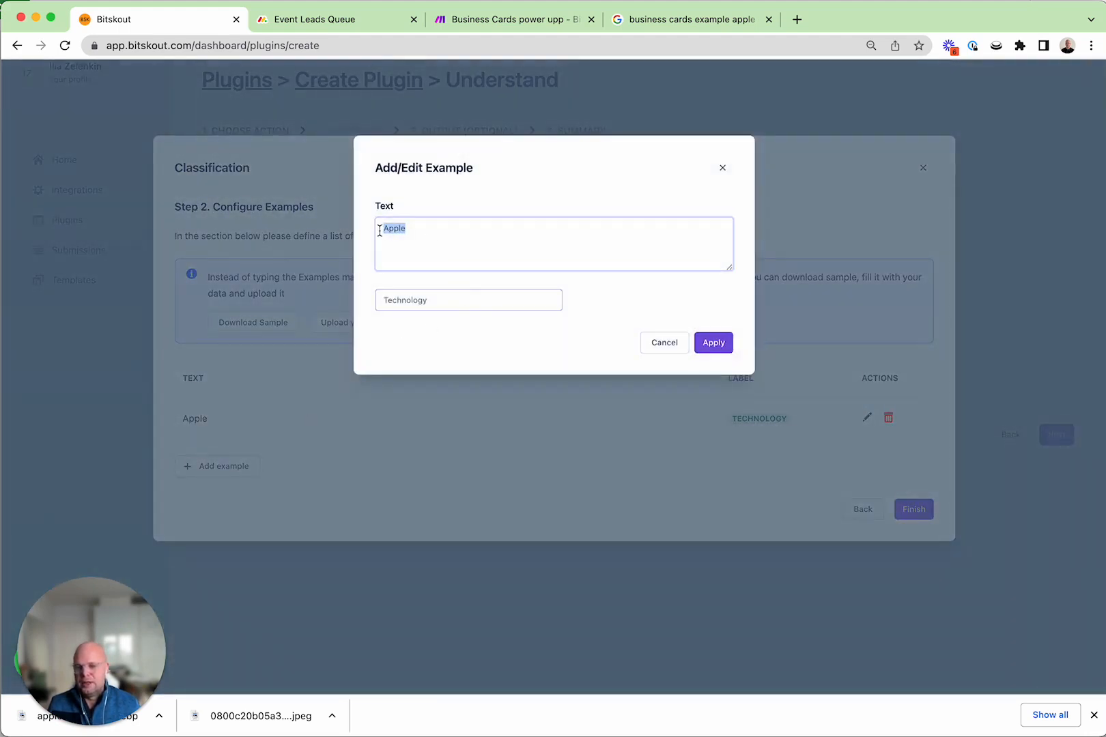
type("Microsoft")
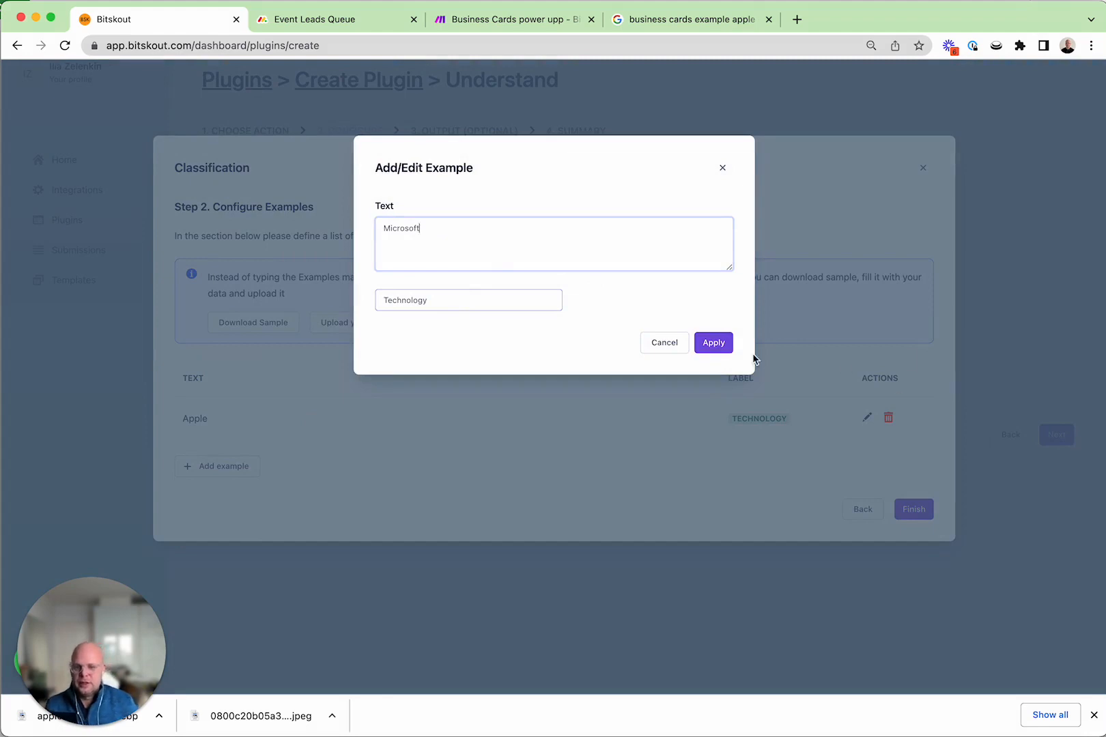
left_click(713, 343)
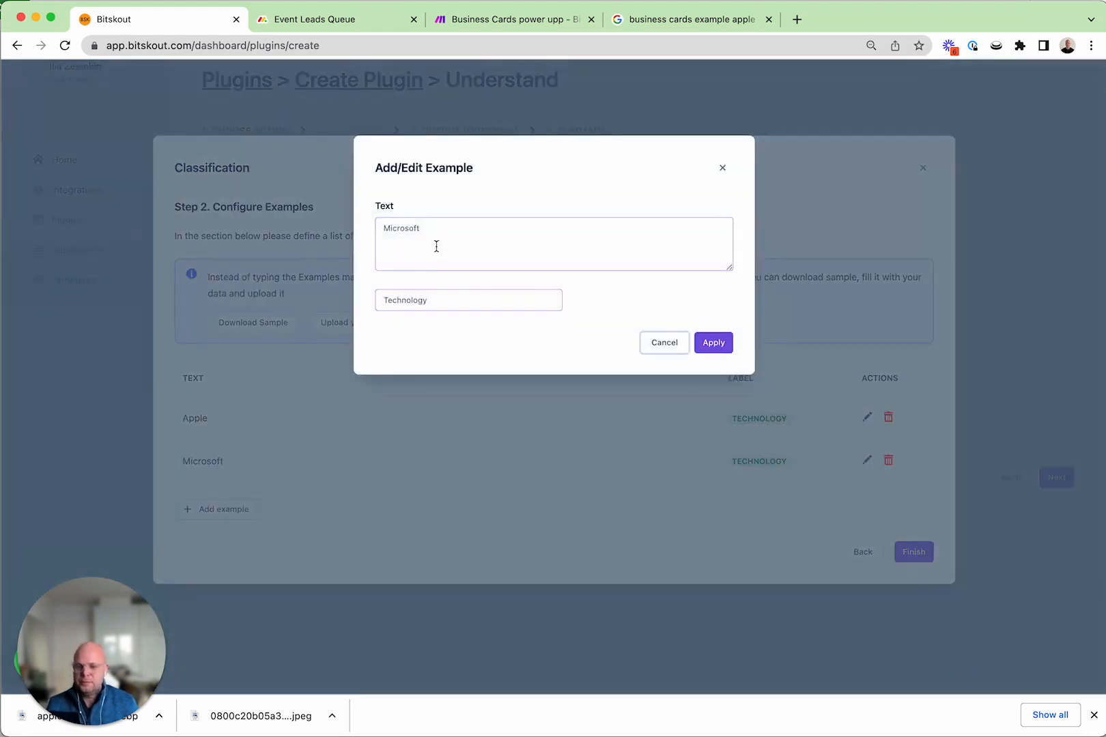
Add a classification example with the text "Maersk" and the label "Logistics".
left_click_drag(437, 235, 383, 233)
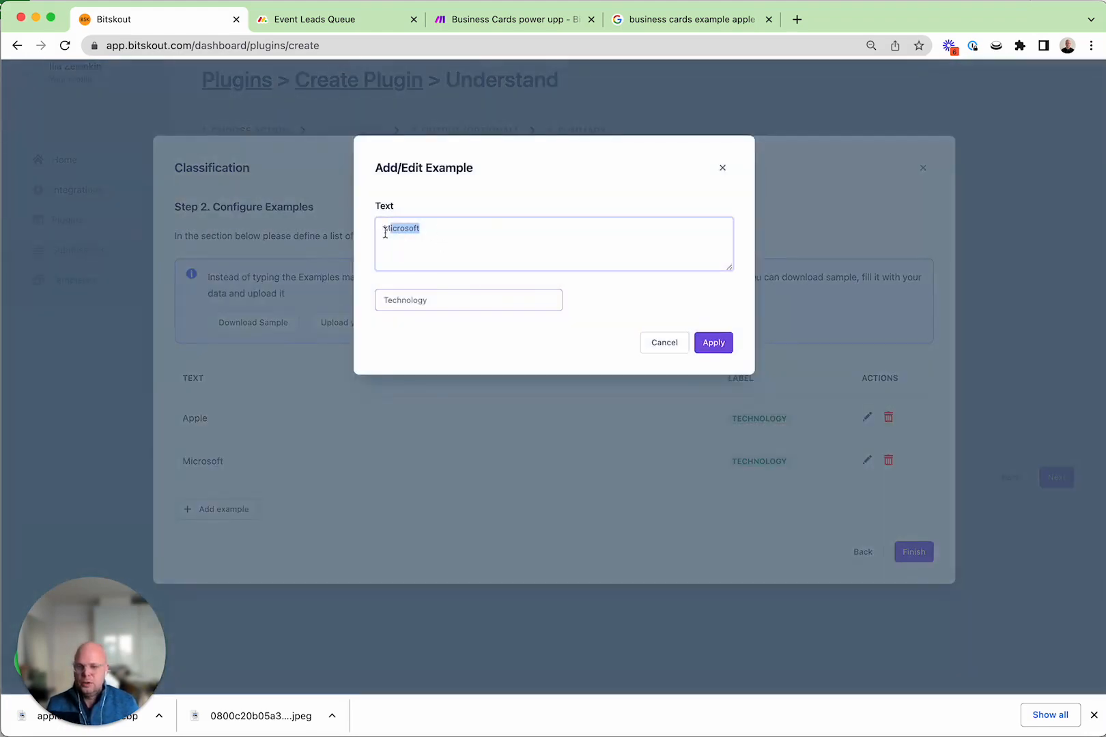
type("L")
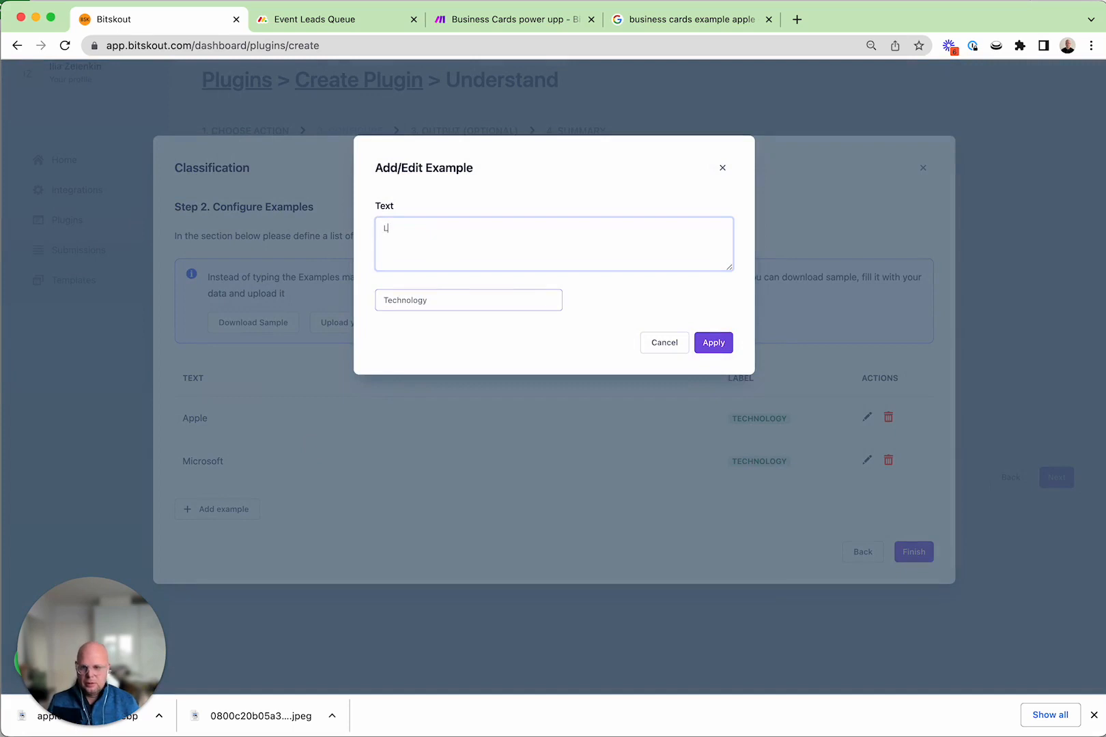
type("aersk")
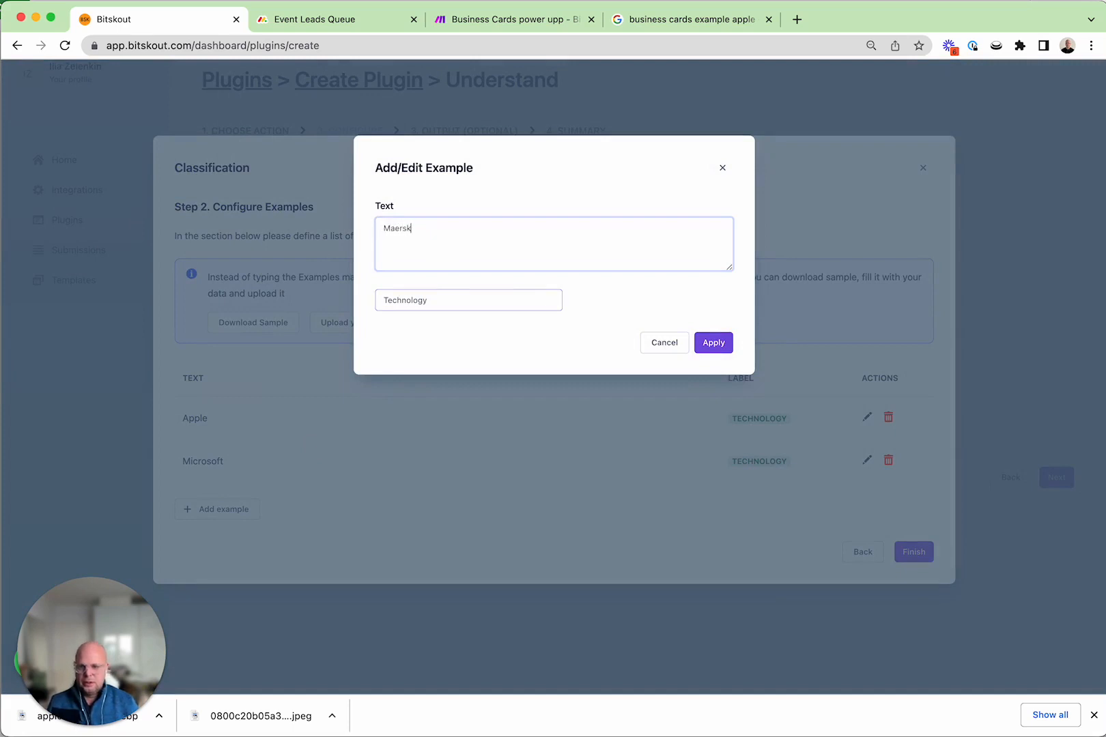
left_click(448, 303)
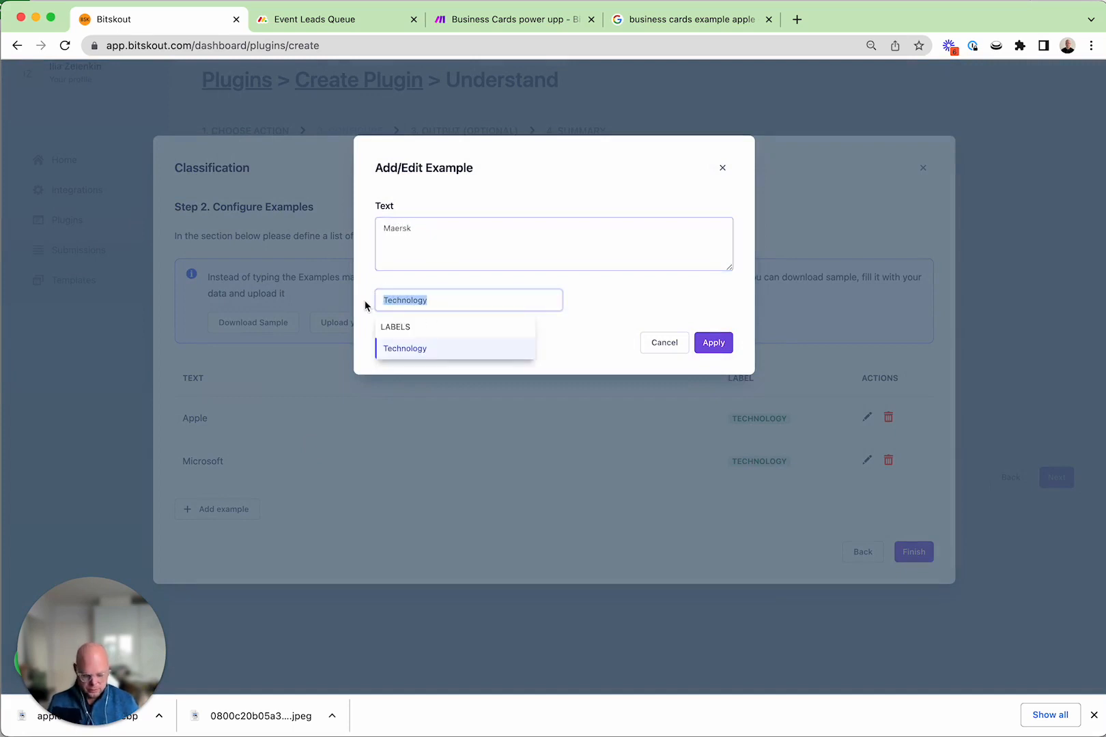
type("Logistics")
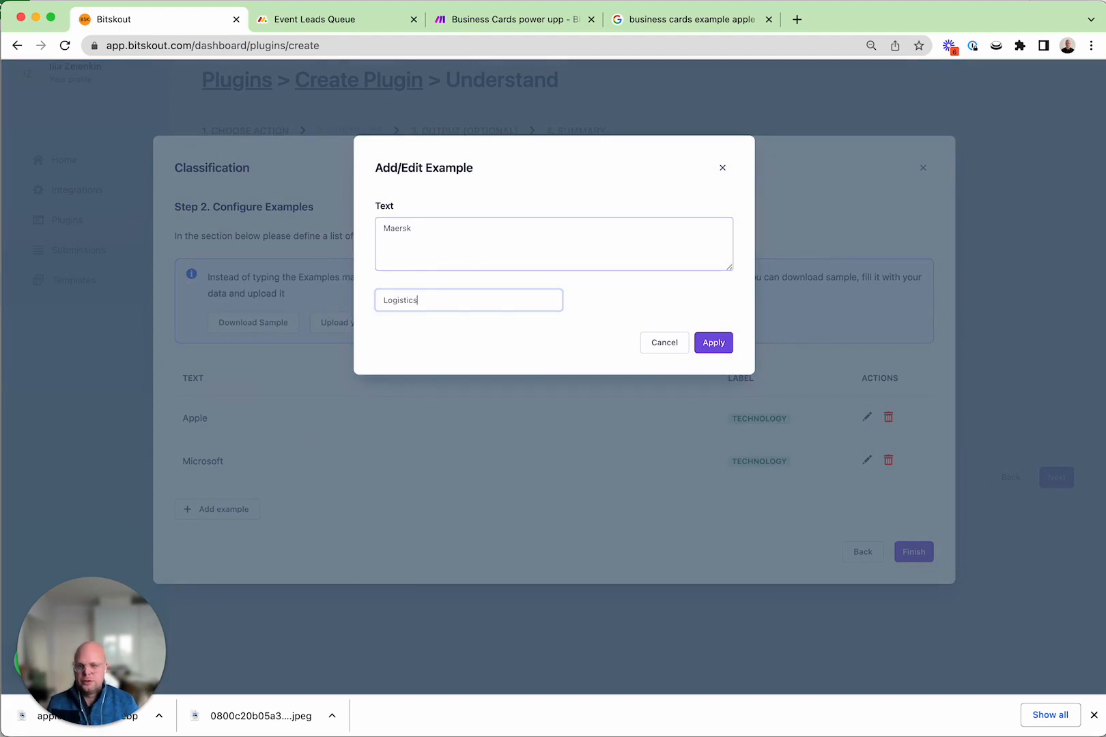
left_click(715, 345)
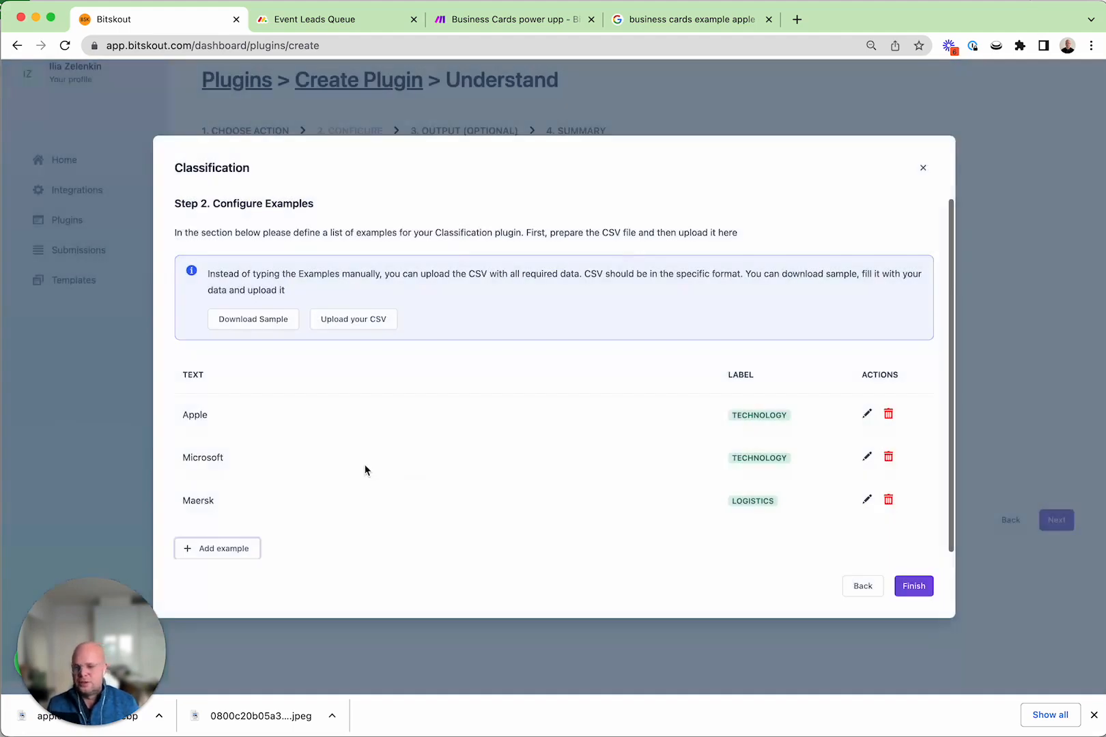
Consult the company names on the monday.com lead board and add the Bitskout example "KRC Logistics" with the label "Logistics".
left_click(234, 548)
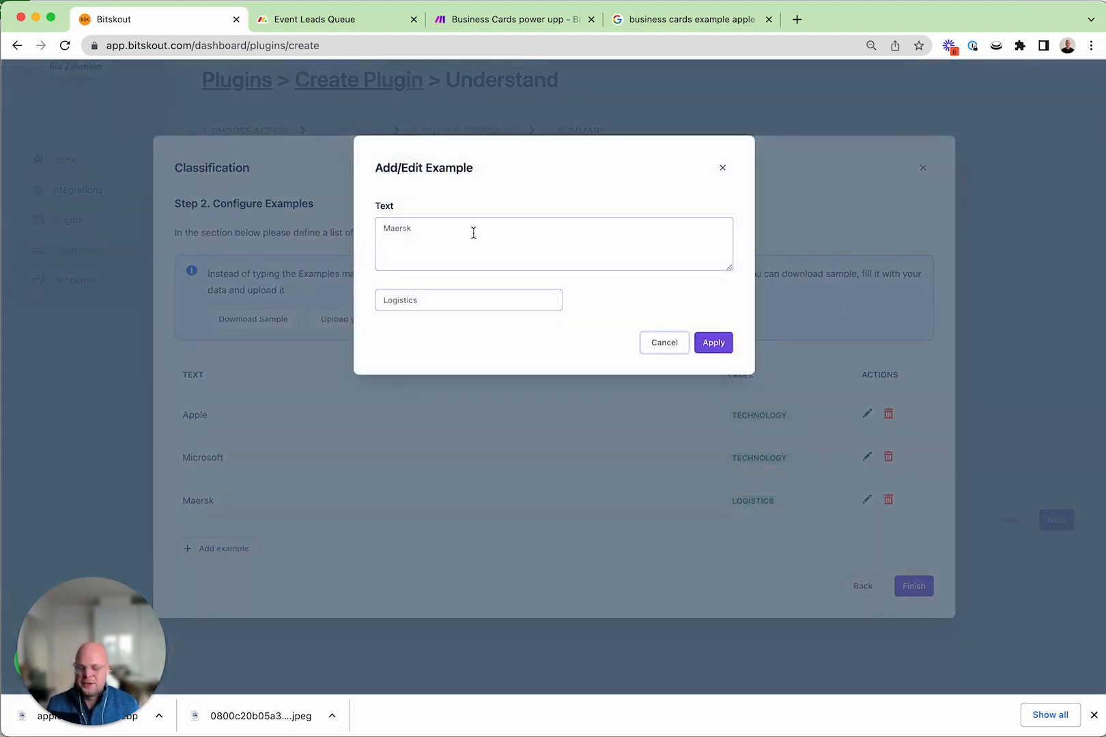
left_click(358, 22)
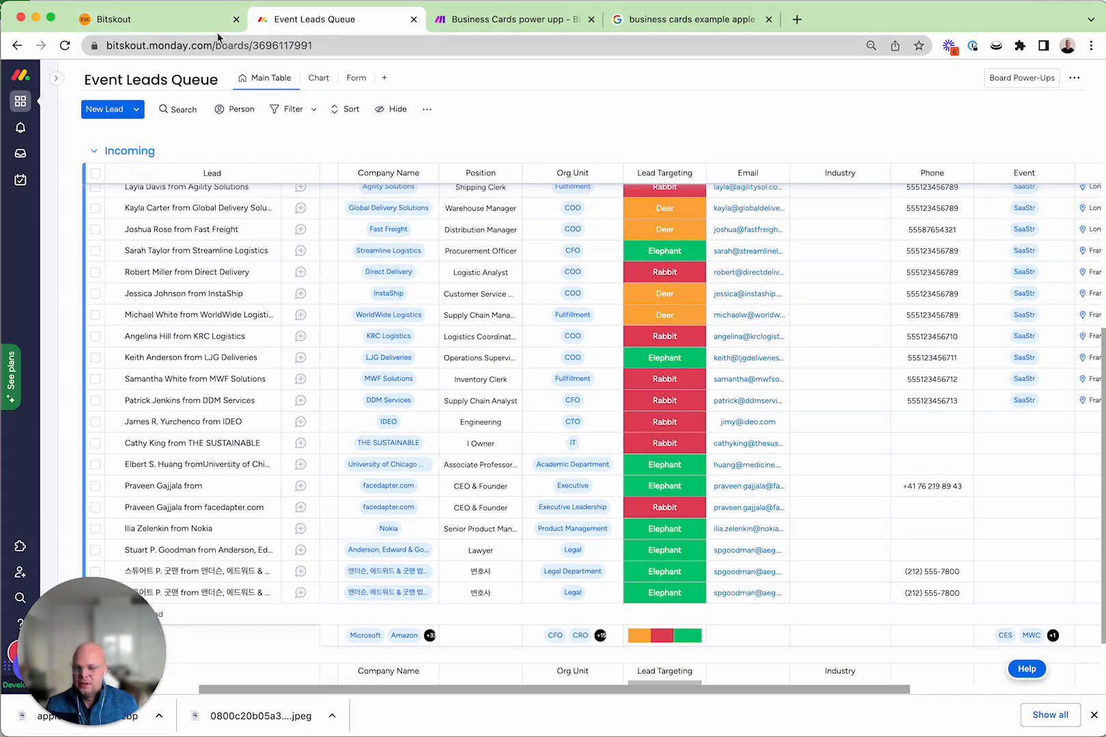
left_click(164, 19)
left_click(386, 232)
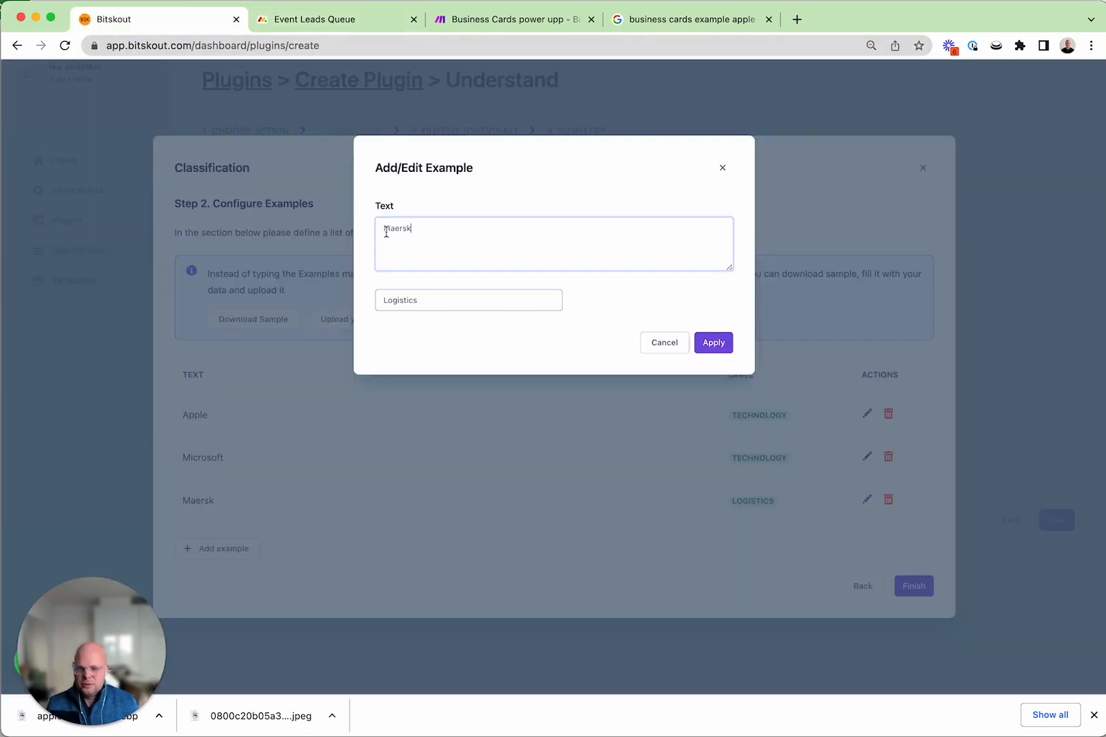
key("super+a")
type("KRC L")
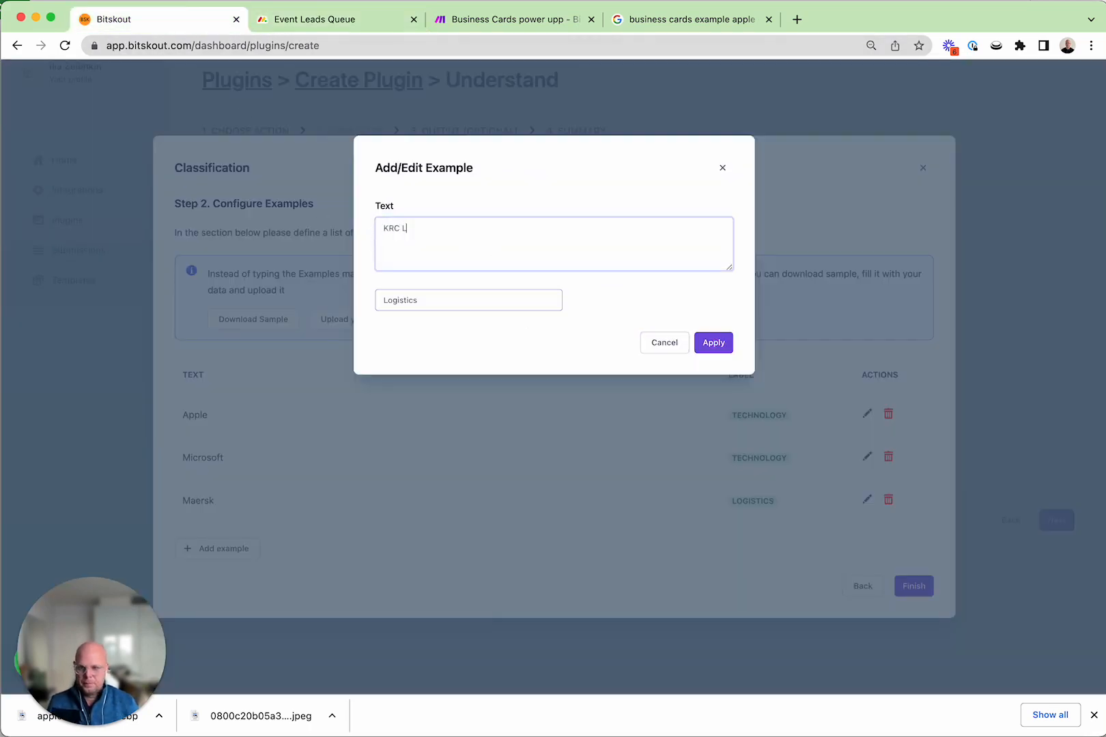
type("ogistics")
left_click(713, 343)
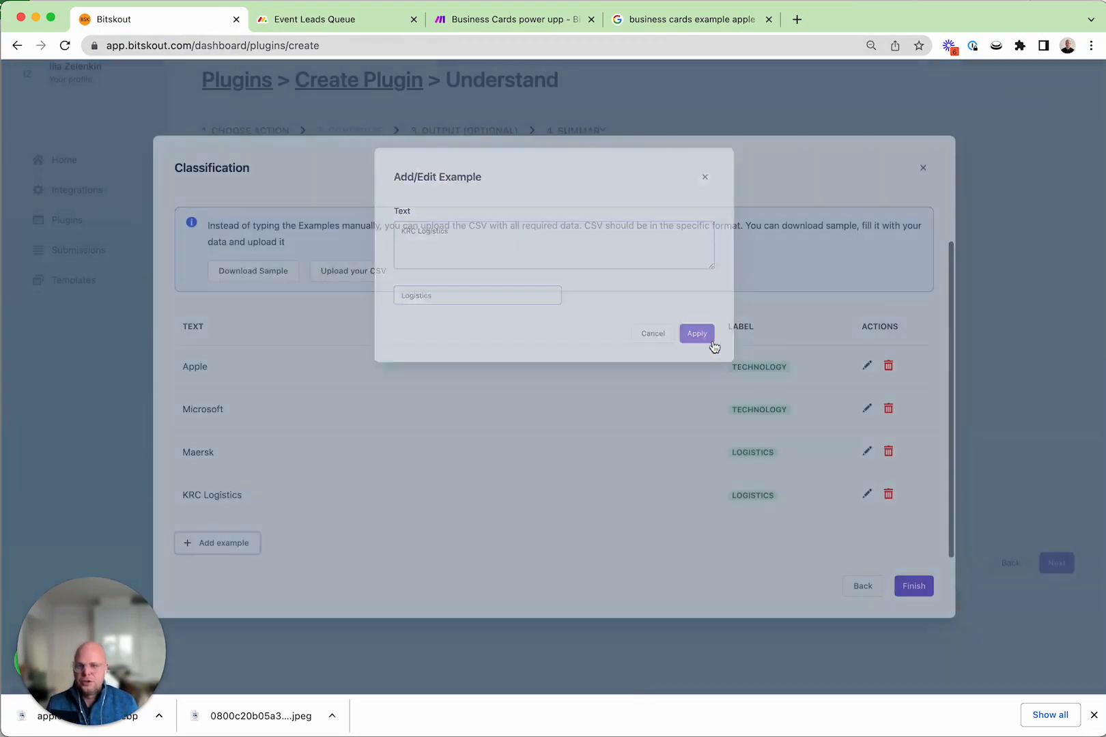
Consult the company names on the monday.com lead board and add the Bitskout classification example "Intel" with the label "Hardware".
left_click(317, 19)
scroll(440, 315, "up", 10)
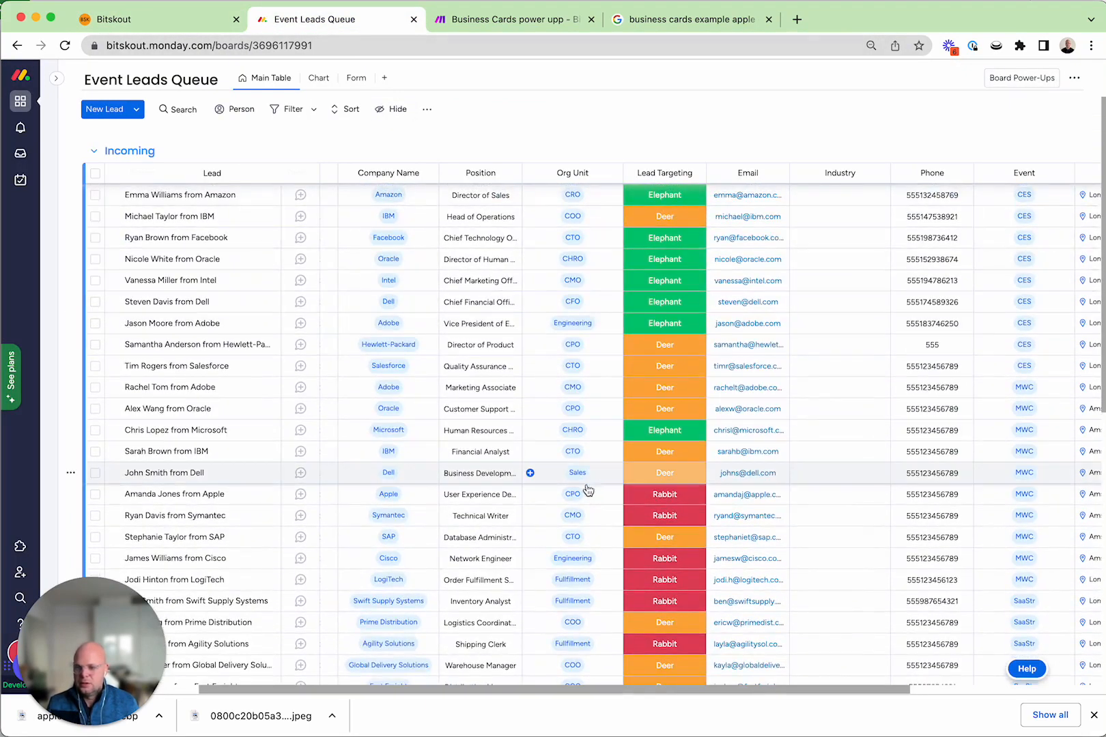
left_click(171, 22)
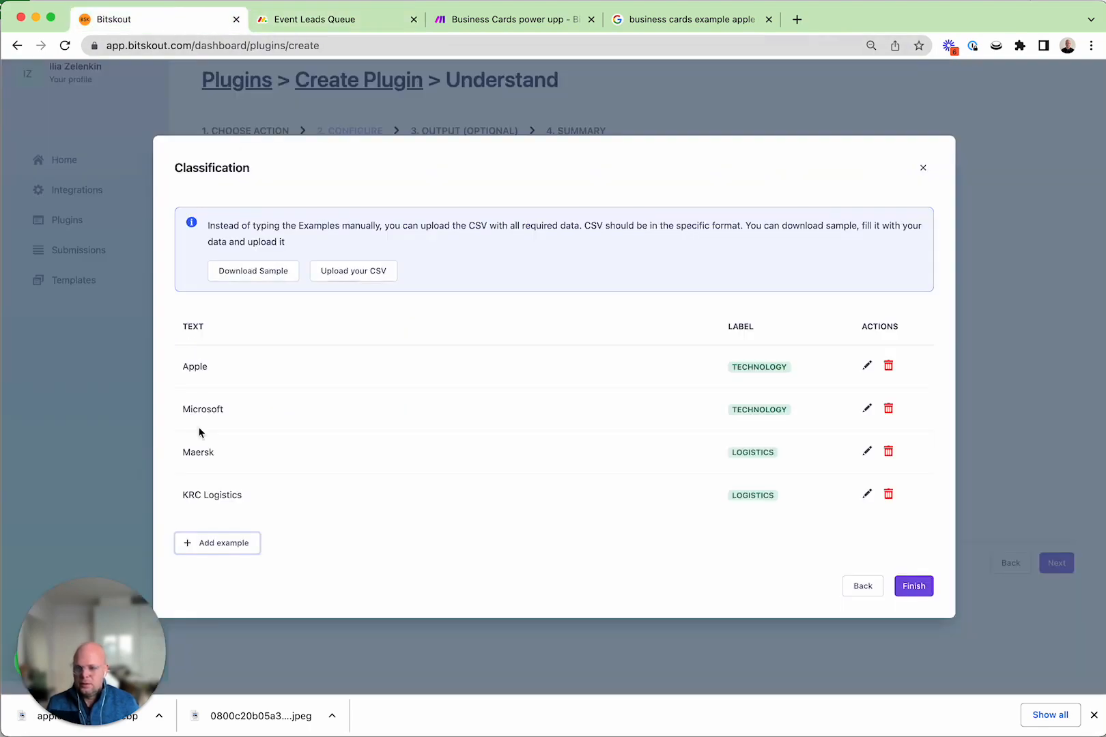
left_click(222, 544)
left_click_drag(468, 223, 372, 227)
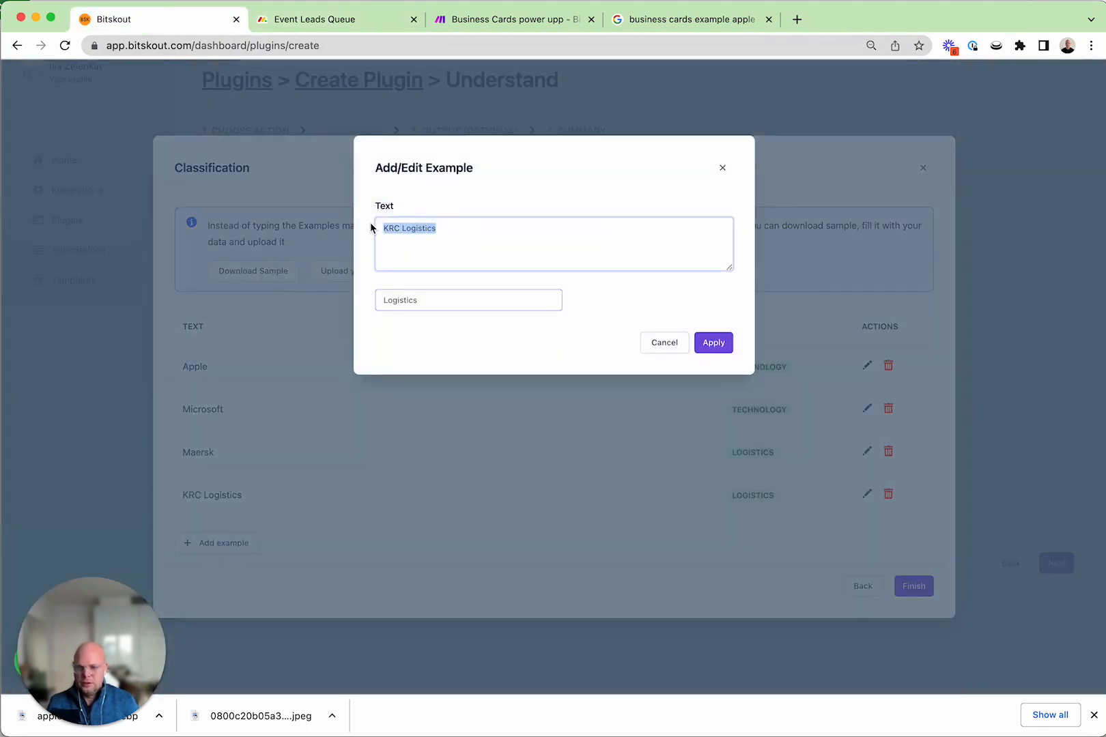
type("Intel")
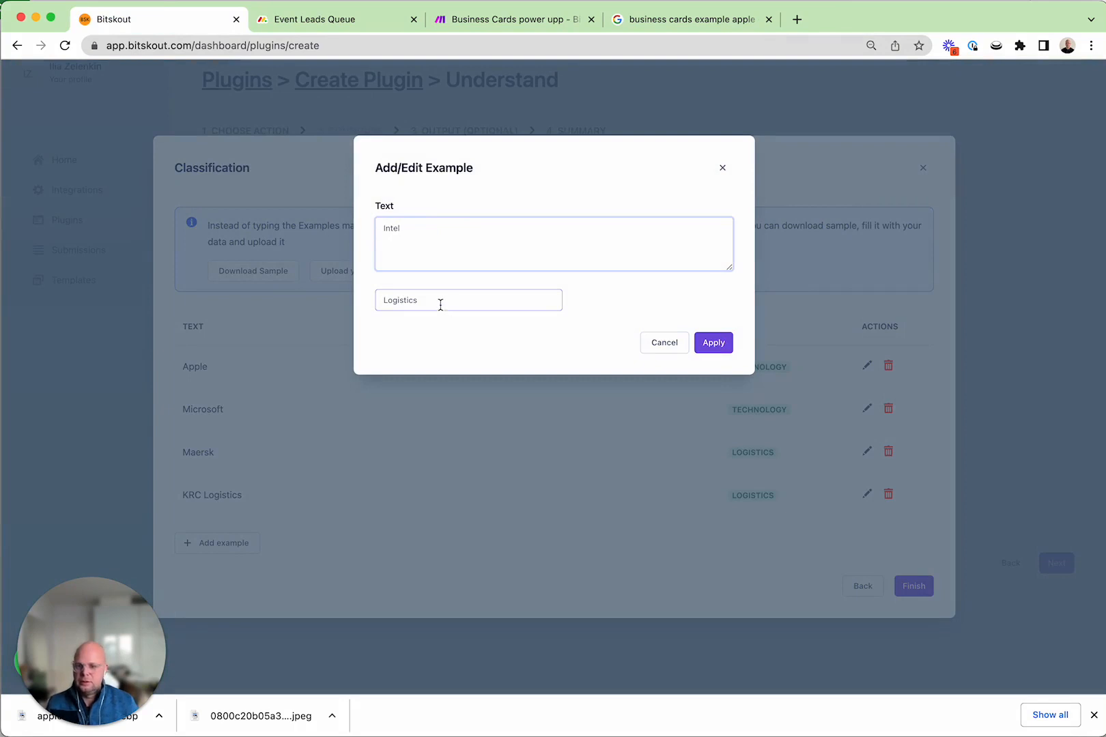
left_click_drag(439, 303, 368, 306)
type("Hard")
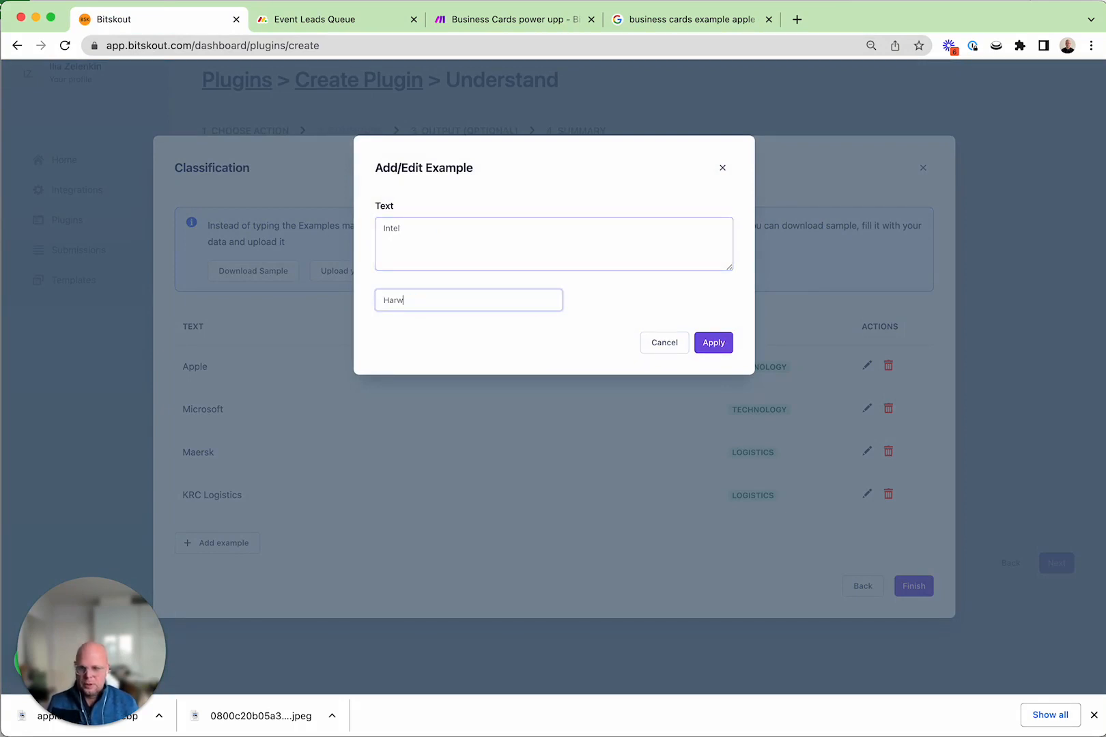
type("w")
key("BackSpace")
type("dwre")
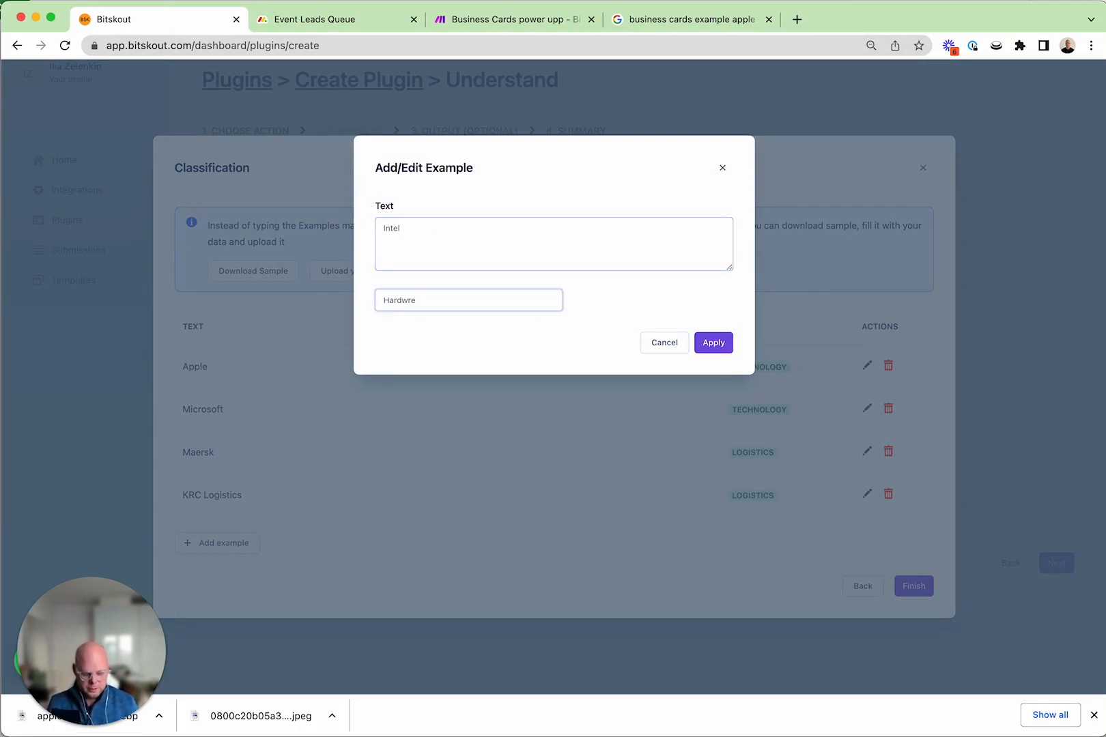
key("BackSpace")
key("BackSpace")
type("are")
left_click(712, 343)
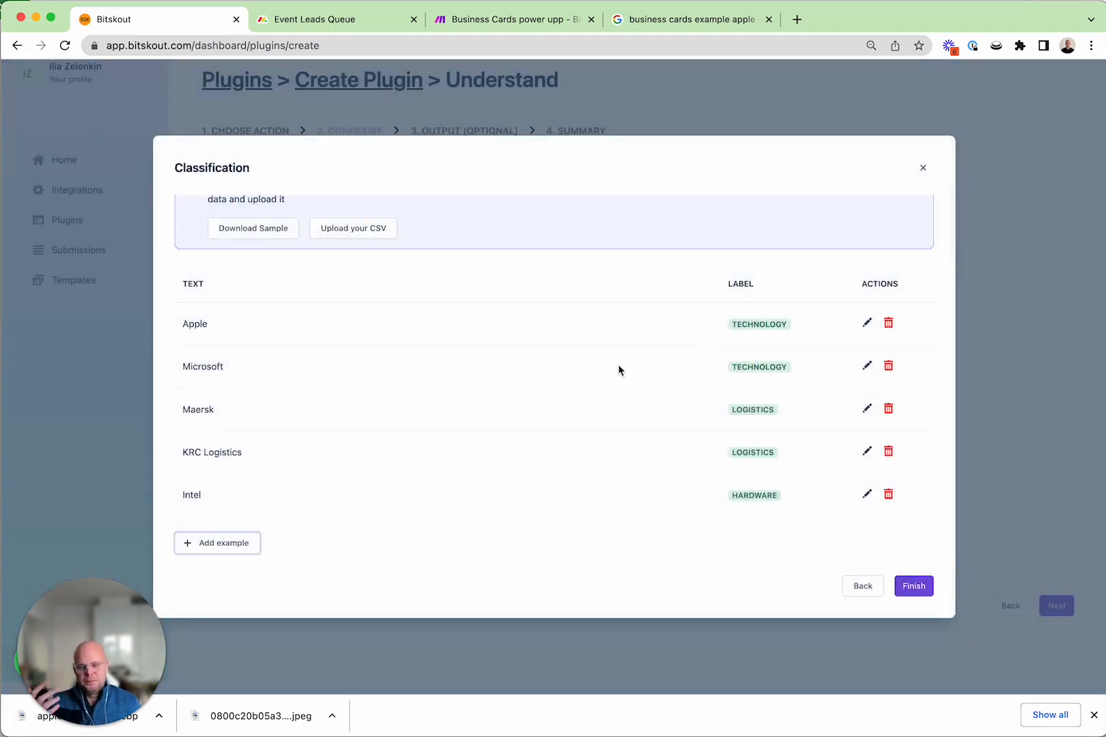
Review and finish the list of classification examples, and continue to the plugin's output configuration.
scroll(606, 375, "up", 3)
scroll(606, 376, "down", 3)
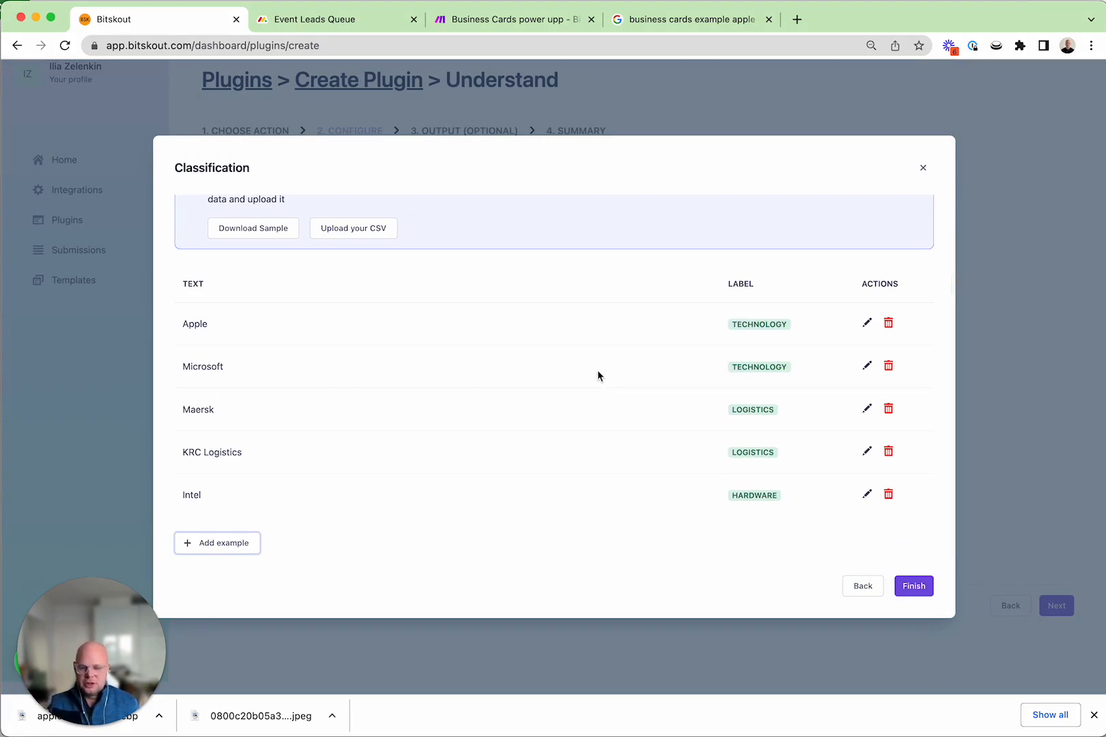
left_click(914, 586)
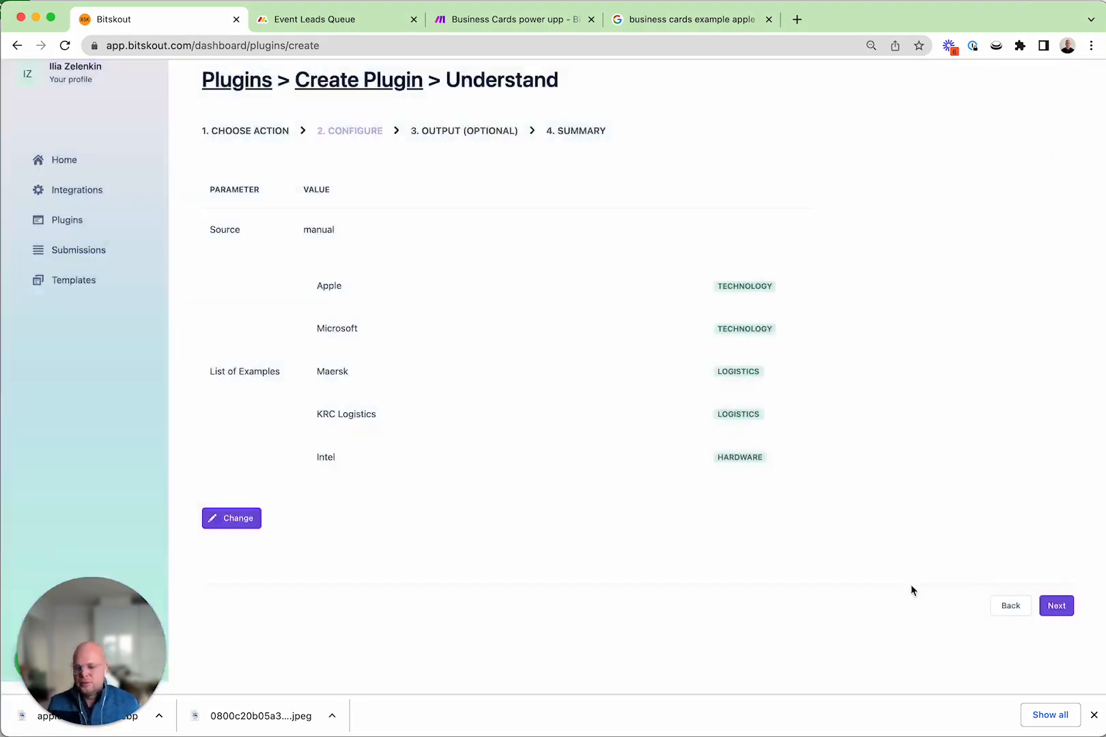
left_click(1057, 606)
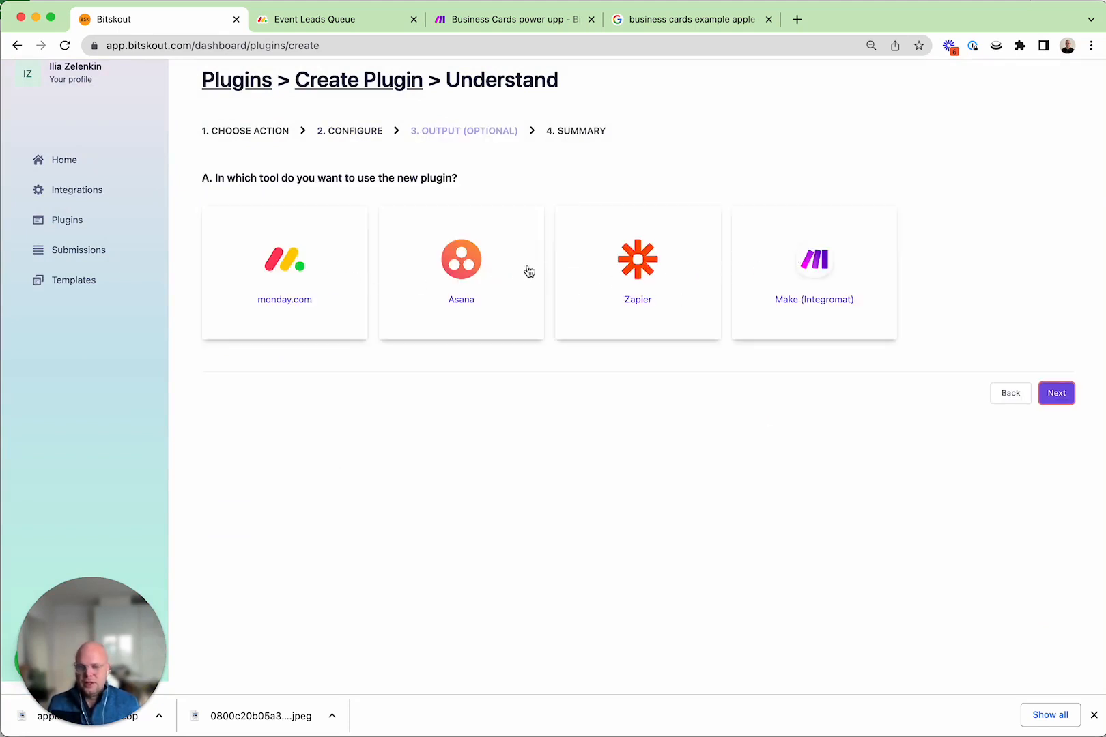
Choose Make (Integromat) as the tool that uses the new plugin and continue to the summary.
left_click(294, 310)
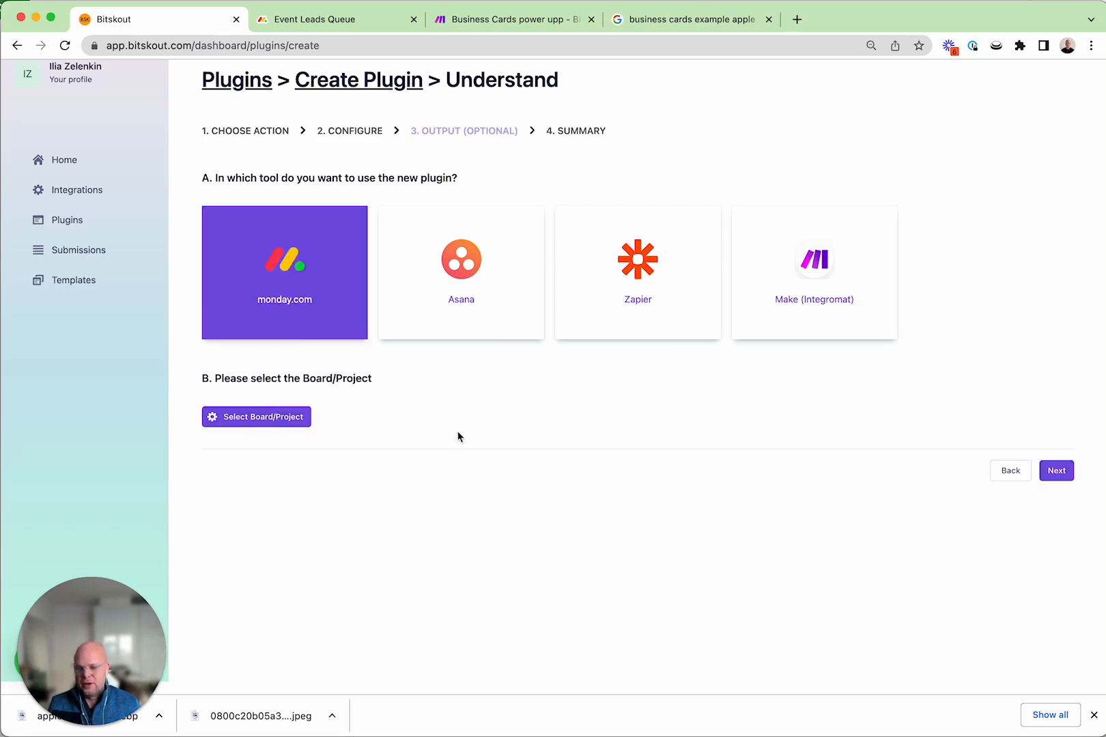
left_click(855, 301)
scroll(980, 481, "down", 2)
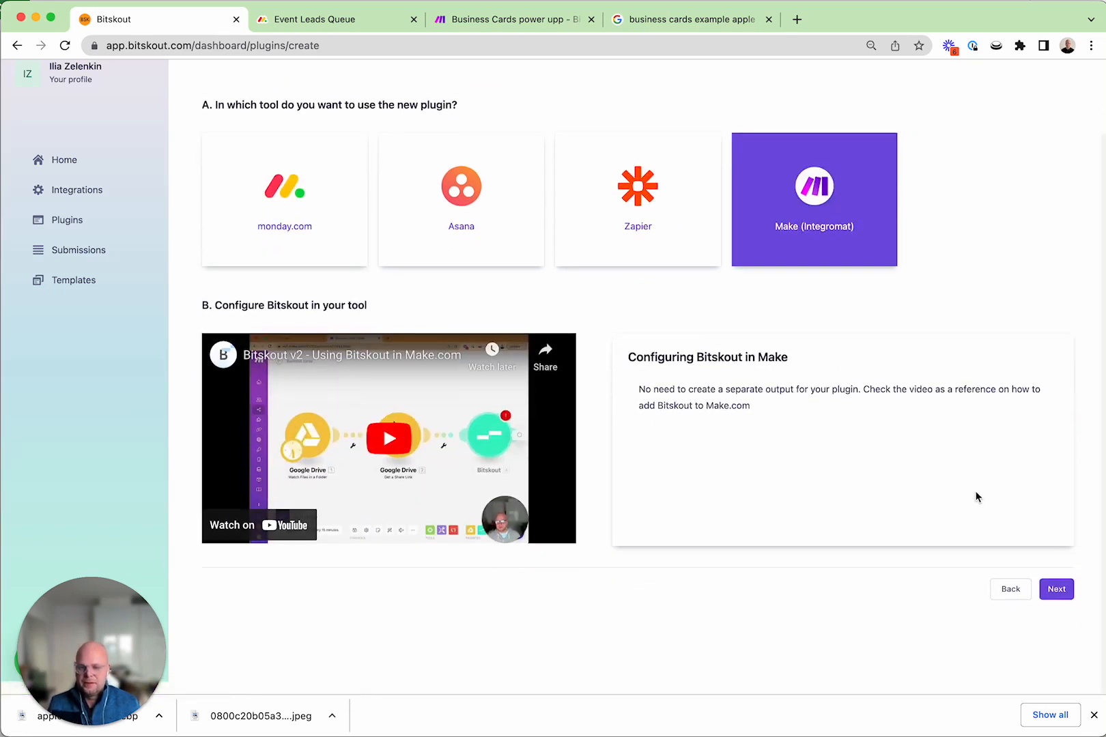
left_click(1058, 589)
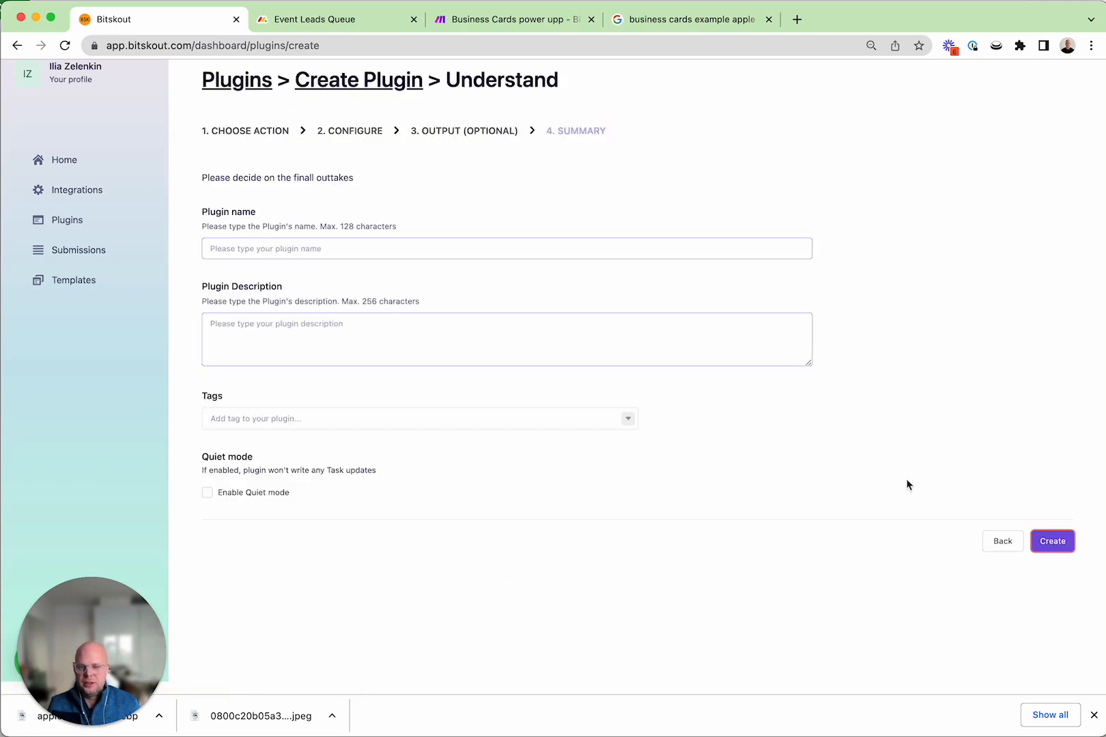
Name the plugin "Business cards - Industry" and create it.
left_click(422, 247)
type("Bu")
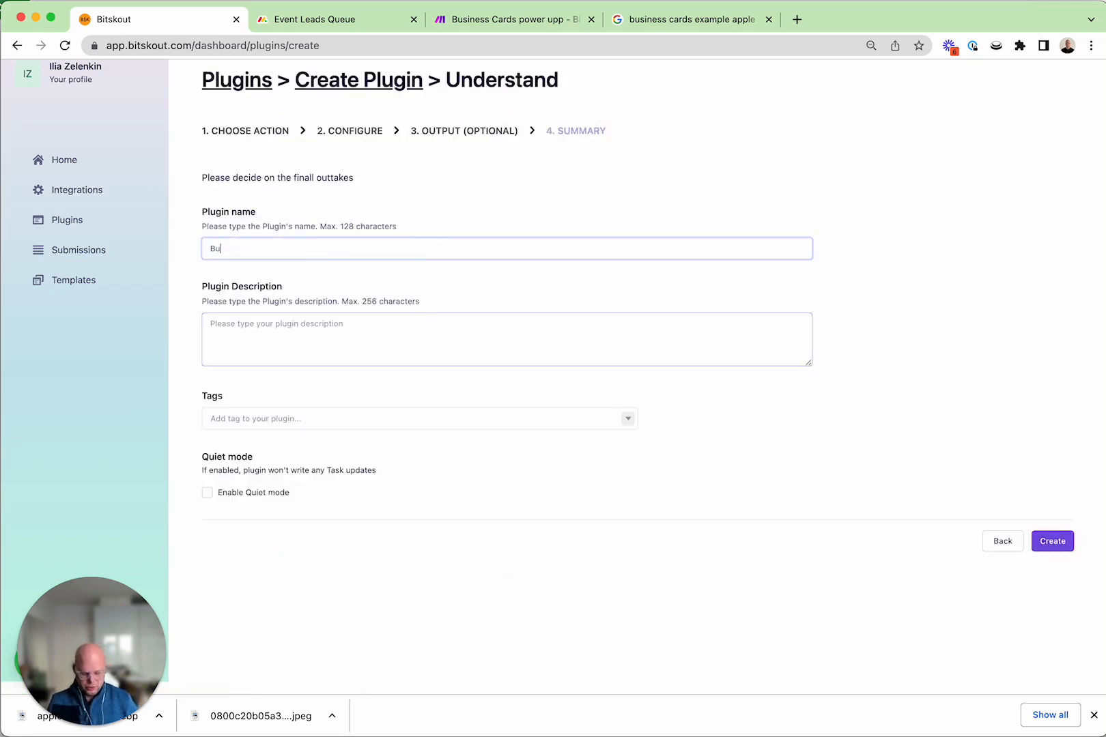
type("siness cards - ")
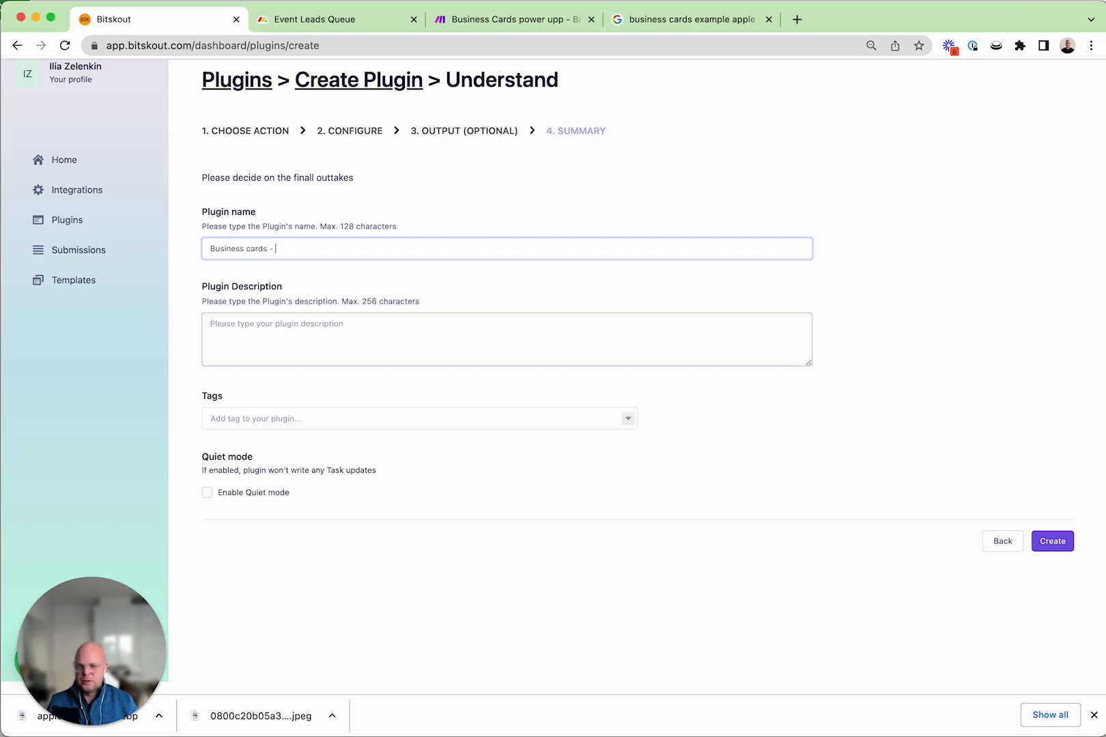
type("Industry")
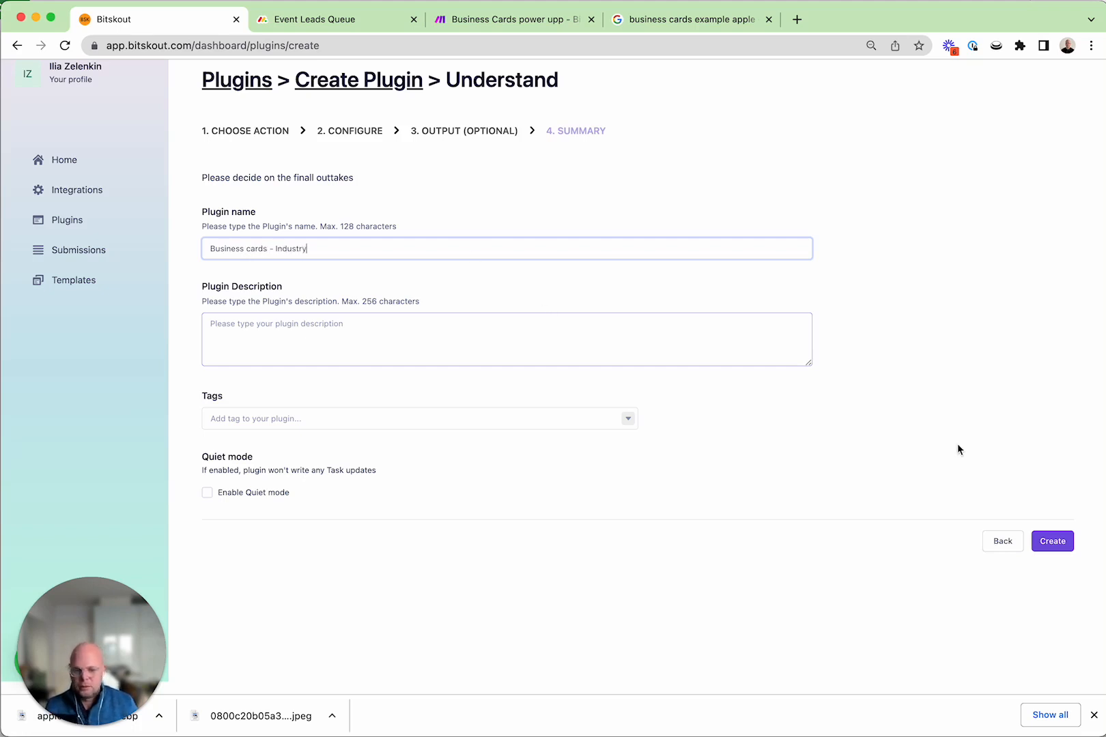
left_click(1053, 542)
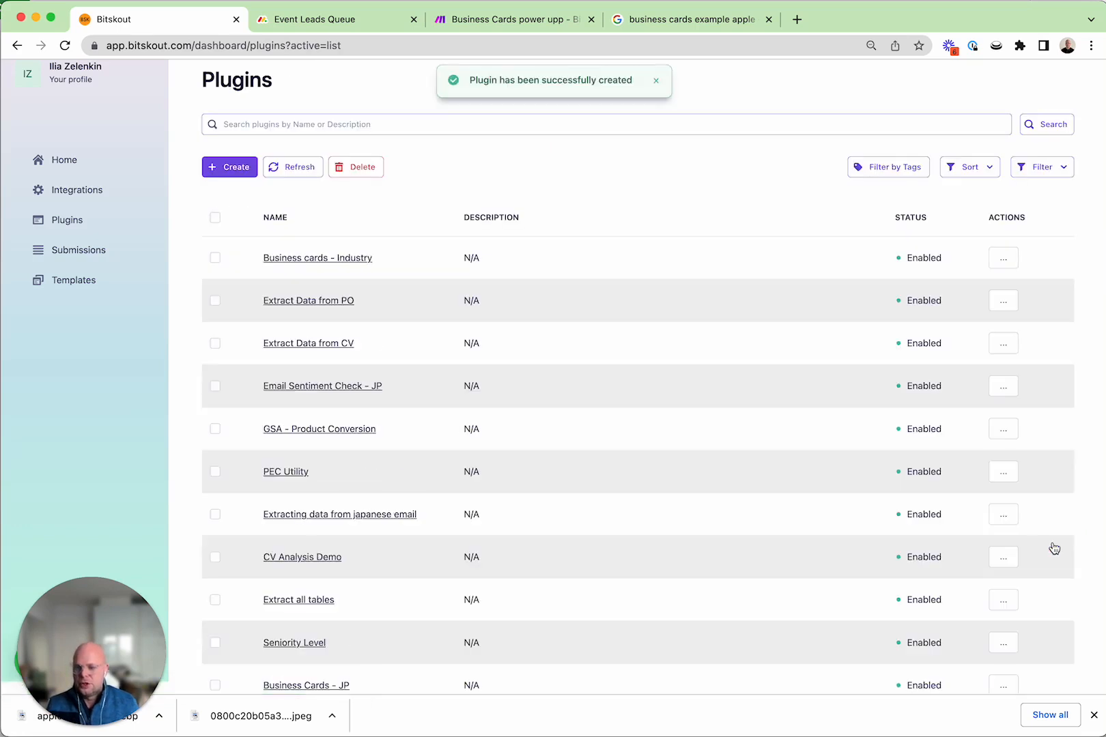
Open the "Business cards - Industry" plugin and test it with the text "DHL", checking the returned label.
left_click(344, 259)
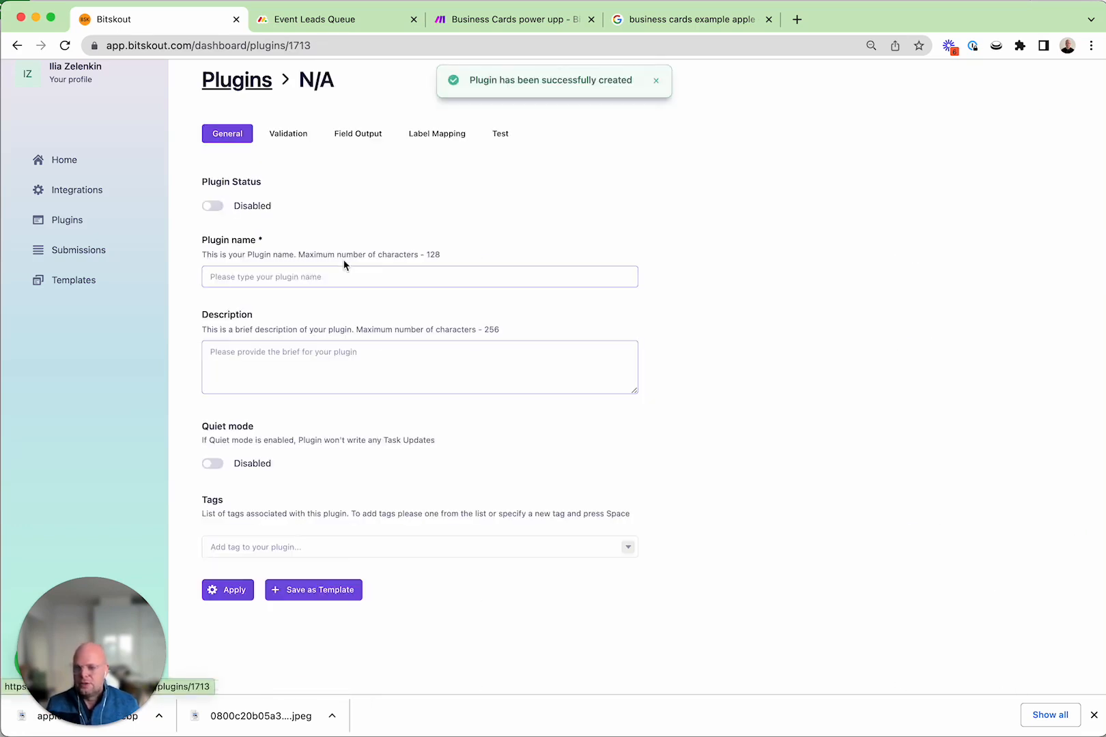
left_click(500, 133)
left_click(385, 221)
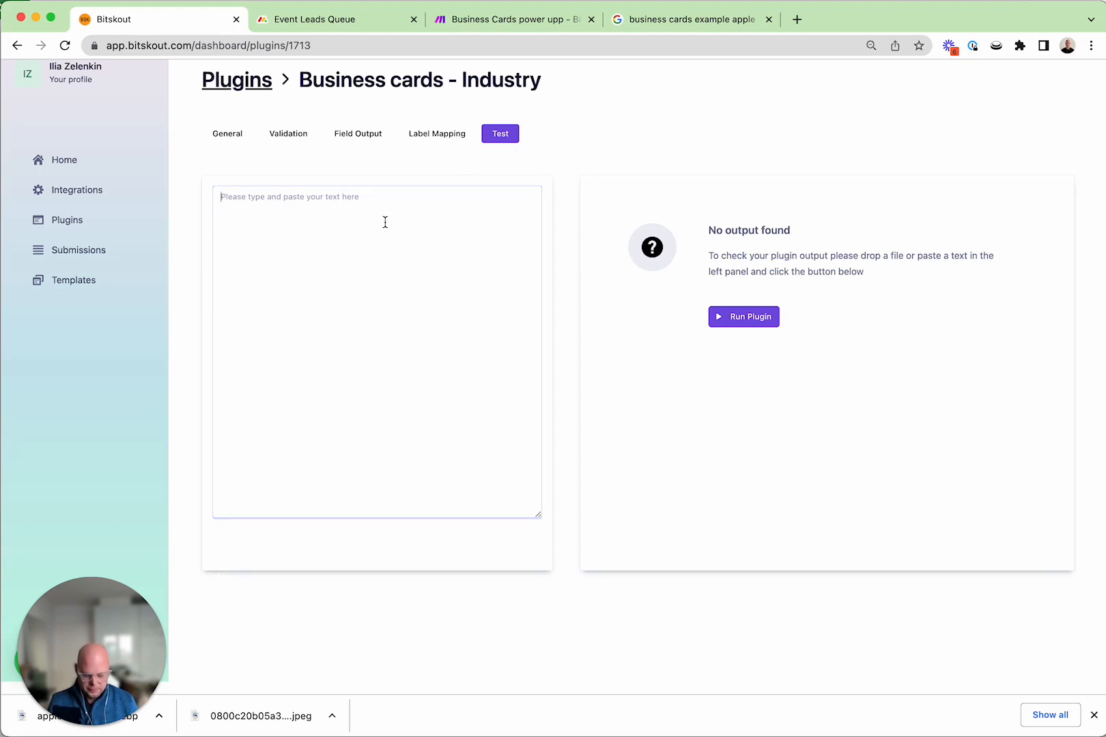
type("DHL")
left_click(719, 317)
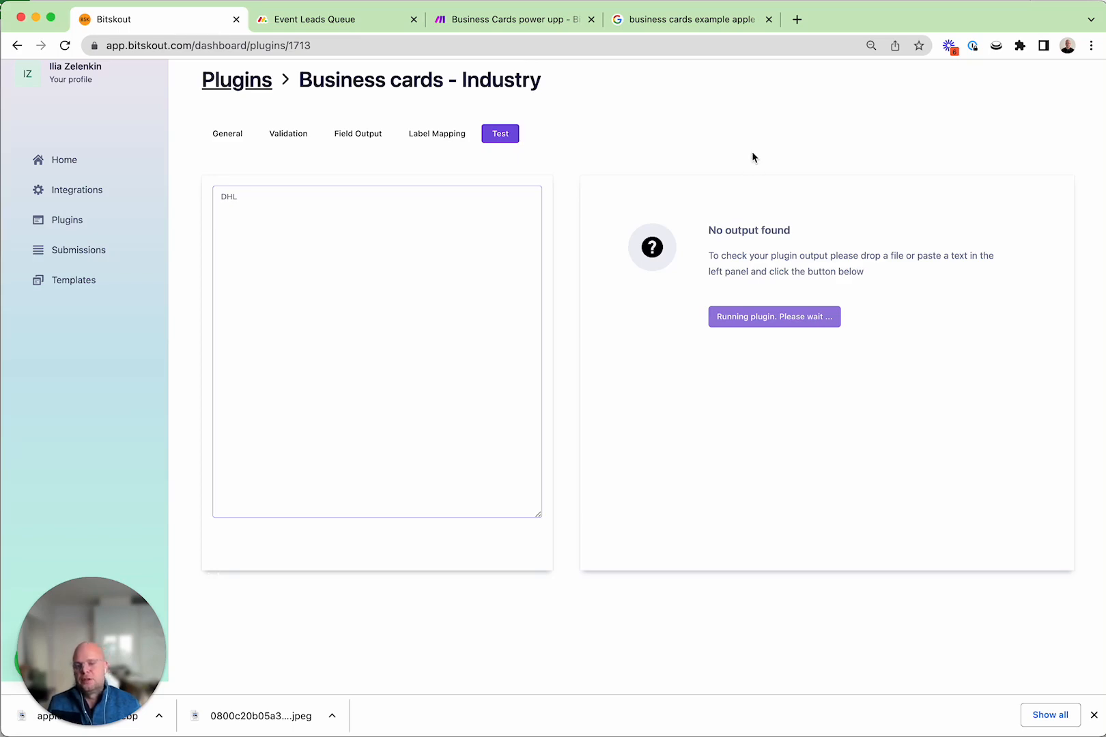
left_click_drag(810, 288, 727, 273)
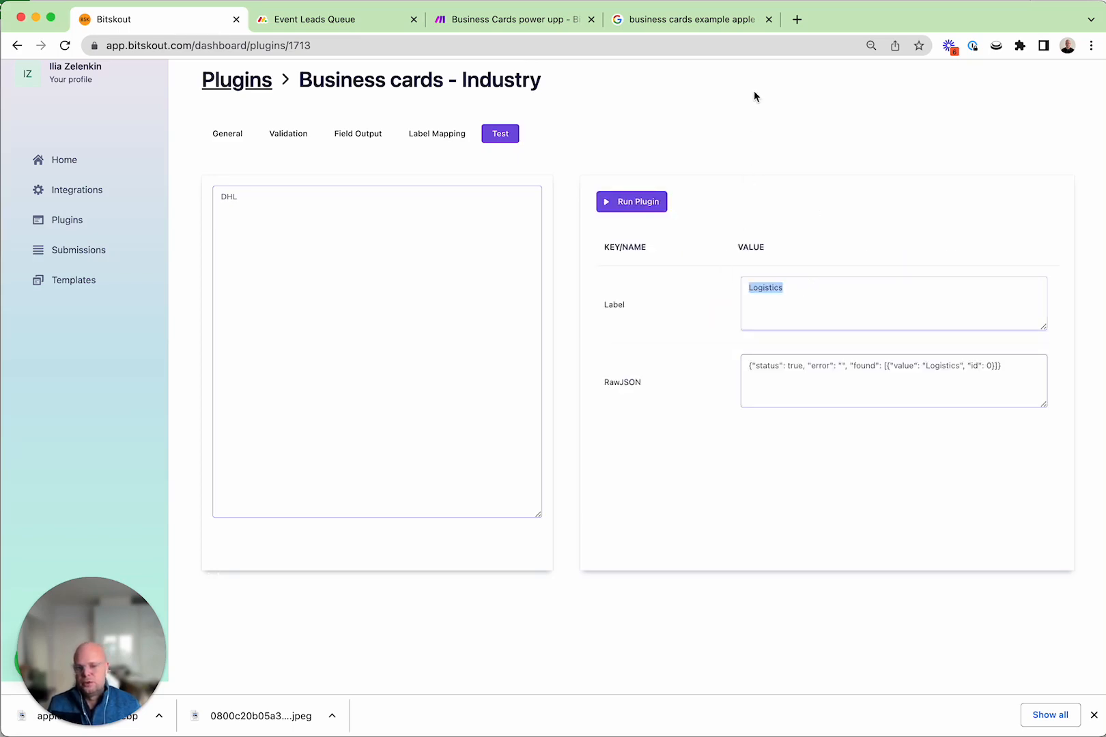
Switch to the Make scenario and add a Bitskout "Run Workflow for a Text" module between the last Bitskout module and the router.
left_click(326, 22)
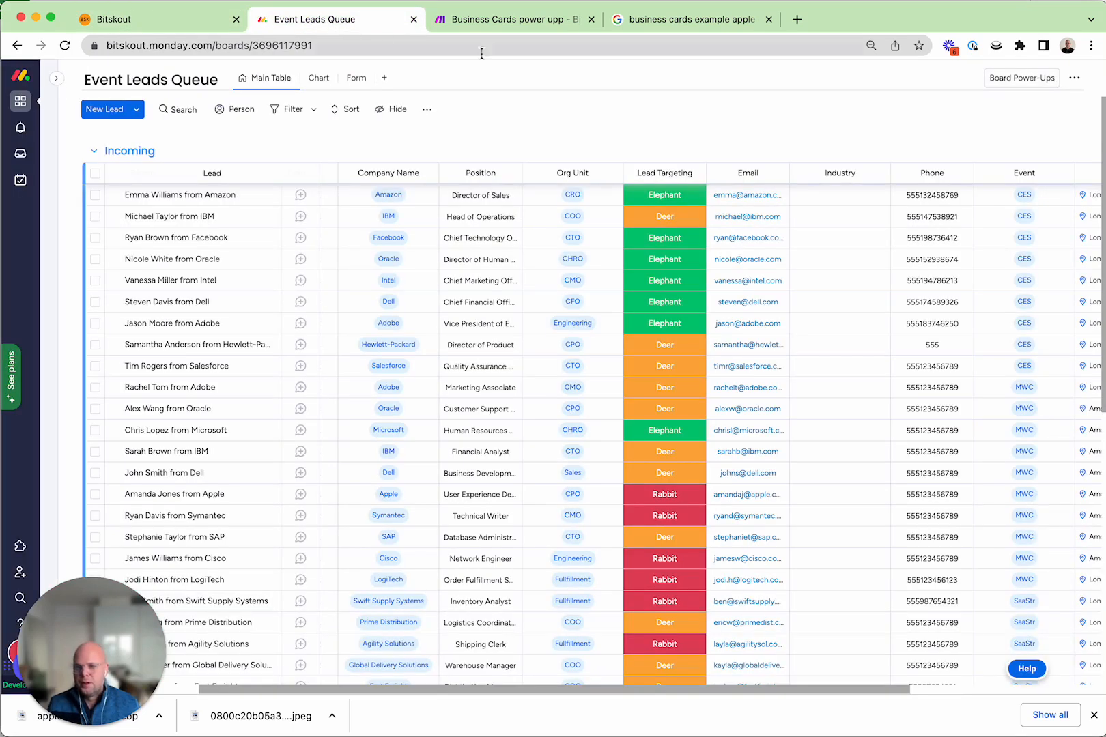
left_click(524, 21)
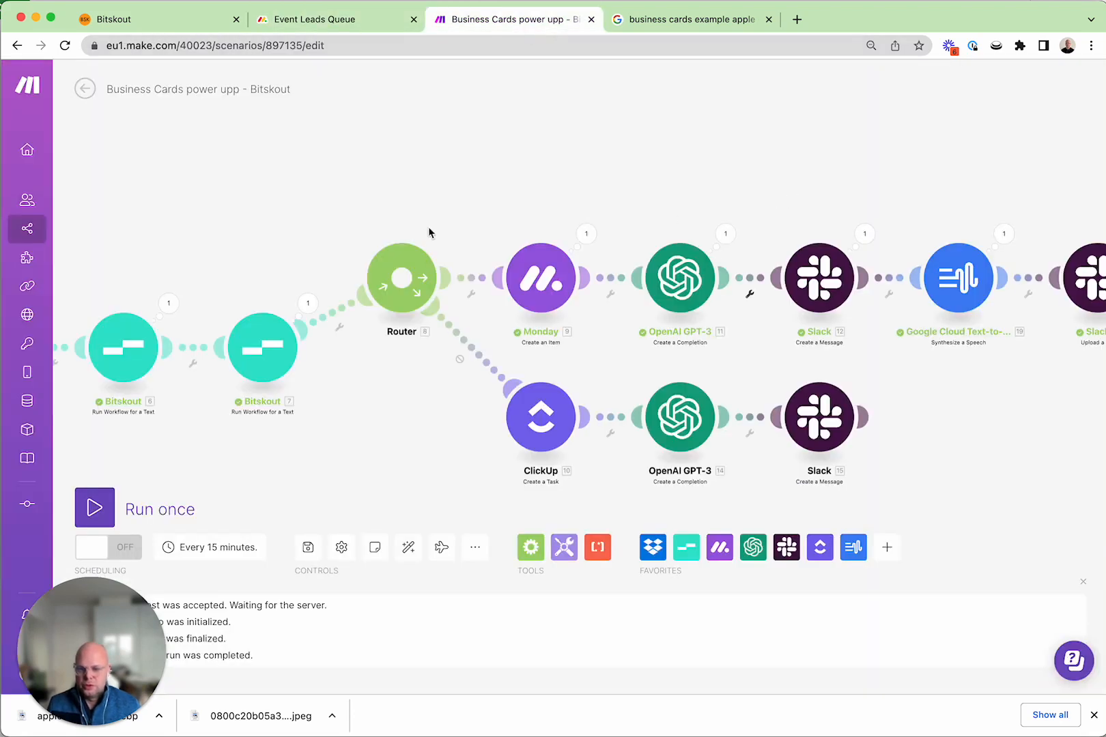
left_click_drag(362, 410, 577, 338)
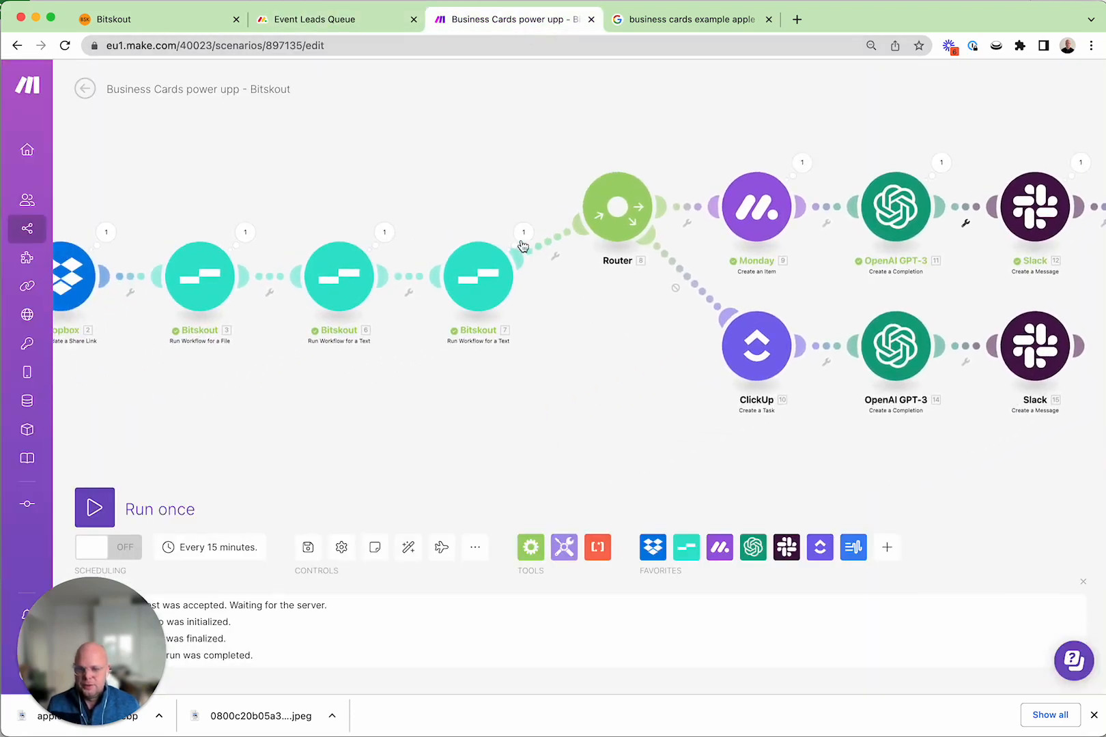
left_click(554, 254)
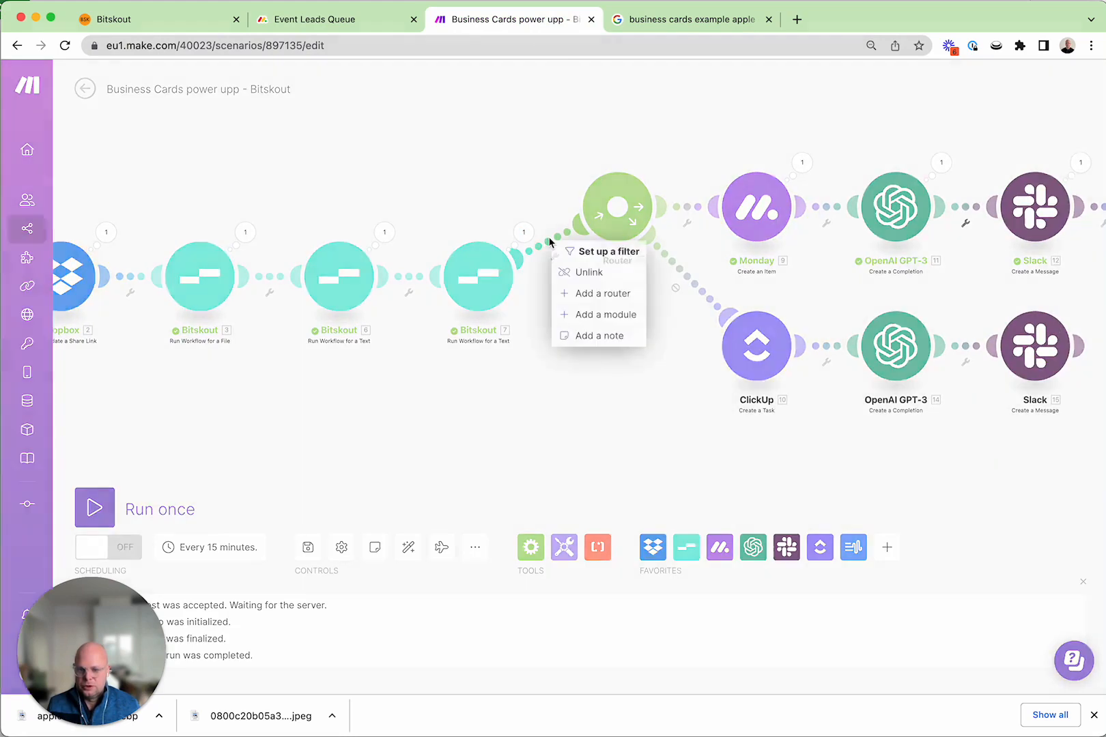
left_click(604, 315)
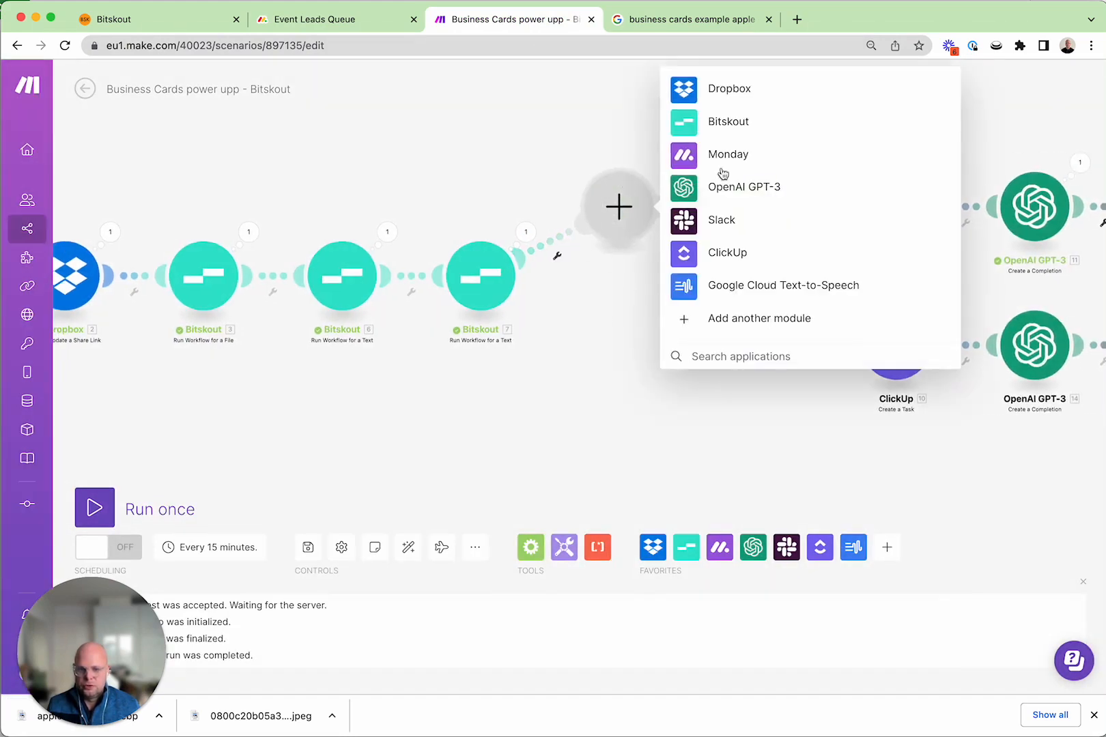
left_click(690, 123)
left_click(673, 205)
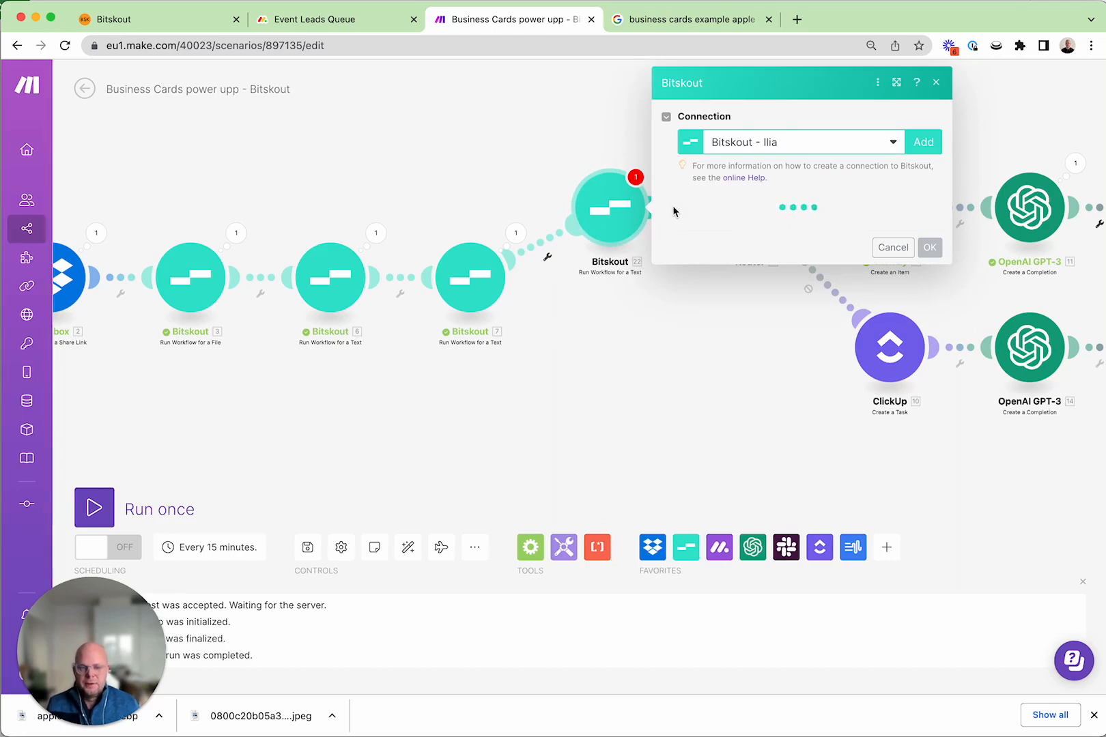
Set the new Bitskout module's workflow to "Business cards - Industry" and map its input text to COMPANY_NAME from the file workflow.
left_click(863, 224)
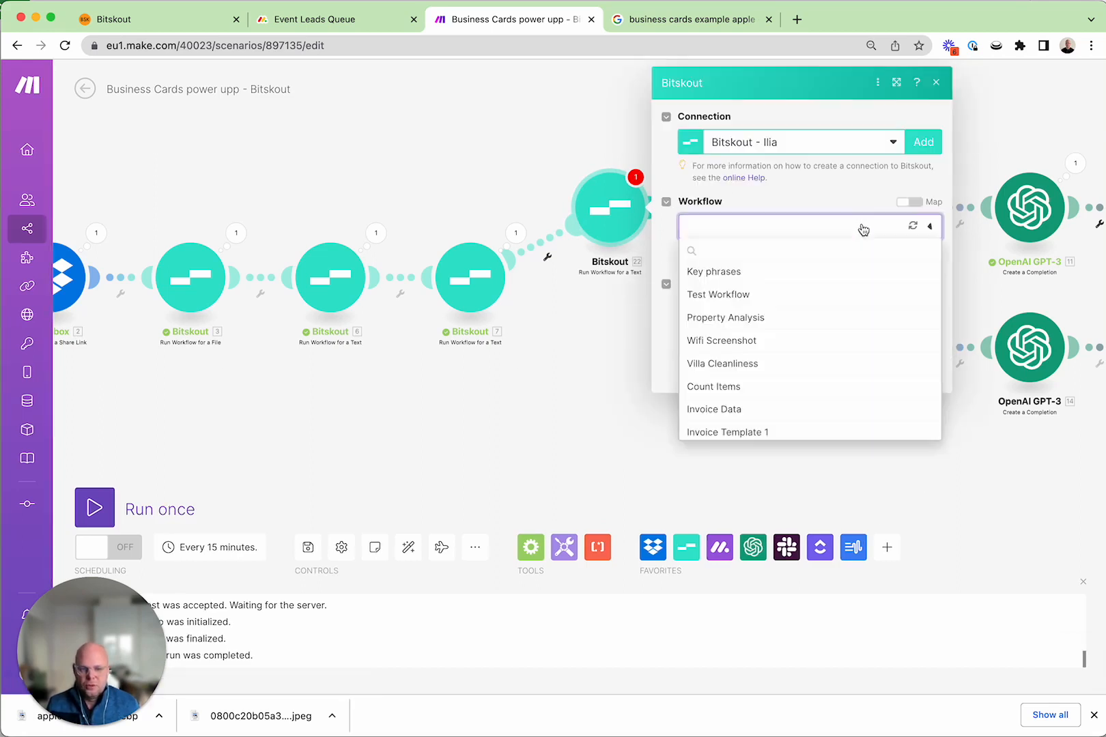
type("Business")
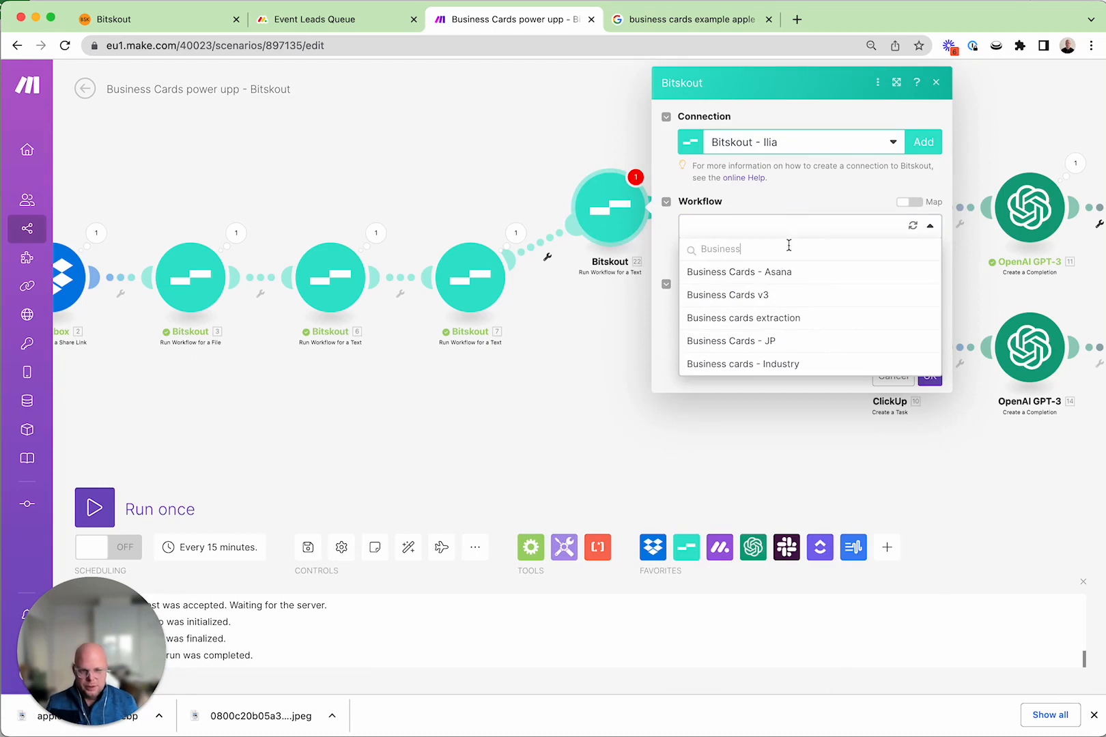
left_click(791, 364)
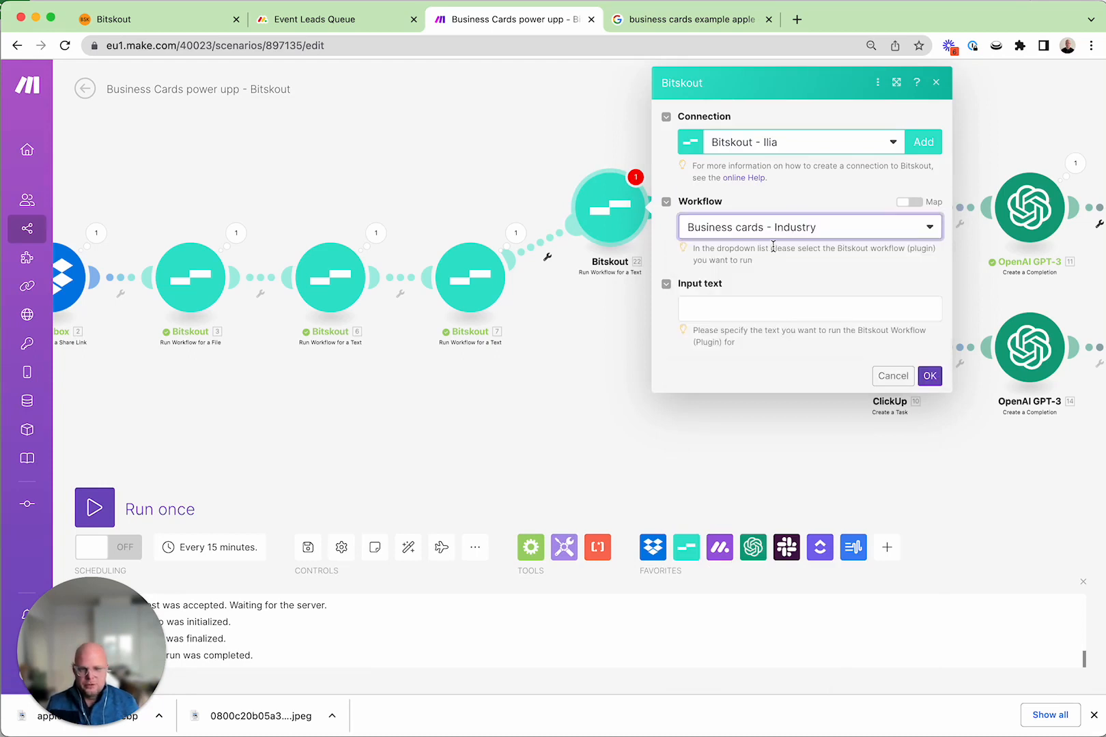
left_click(760, 305)
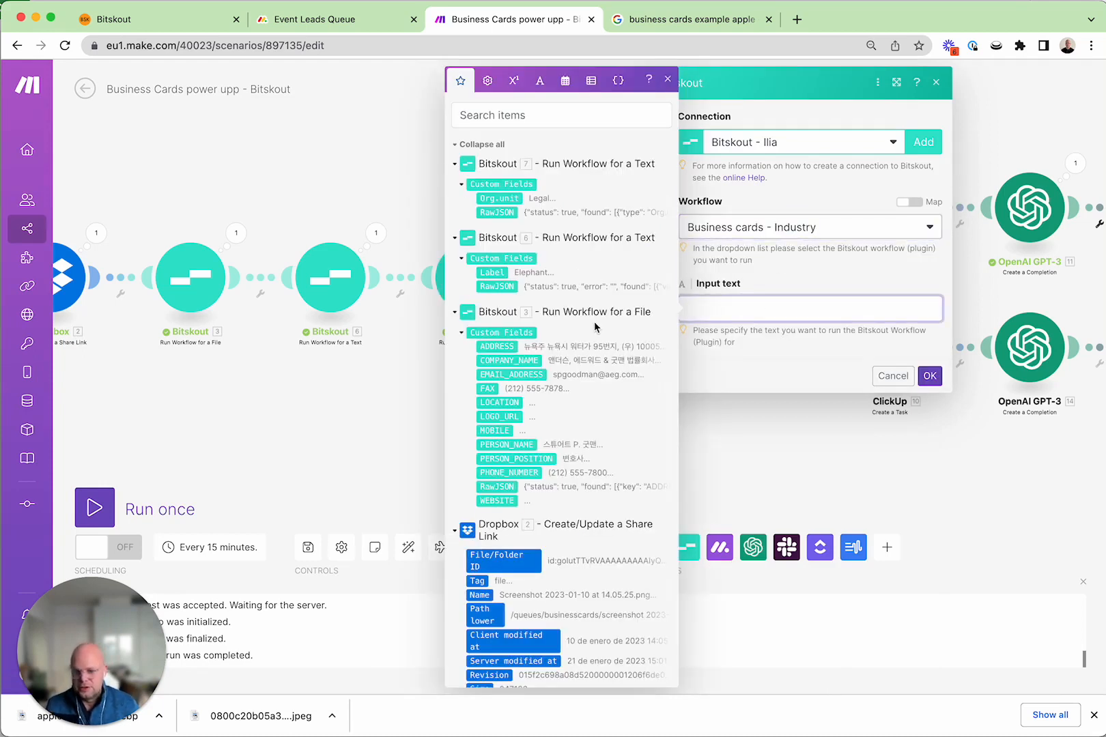
left_click(507, 361)
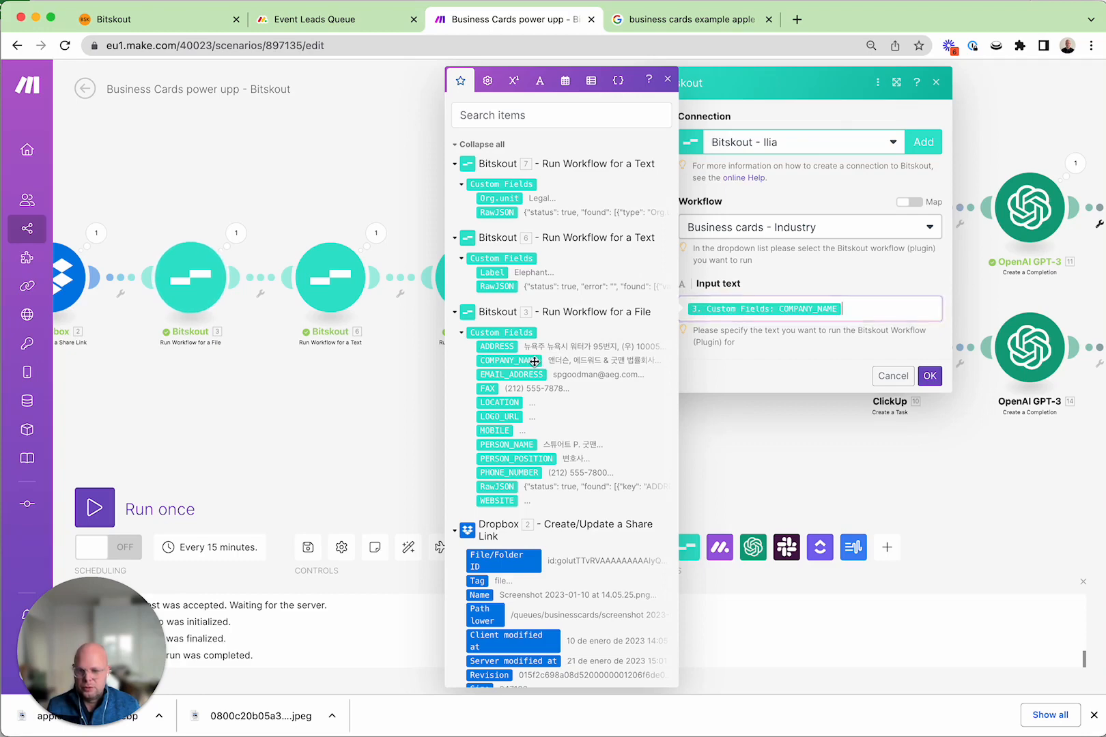
left_click(929, 375)
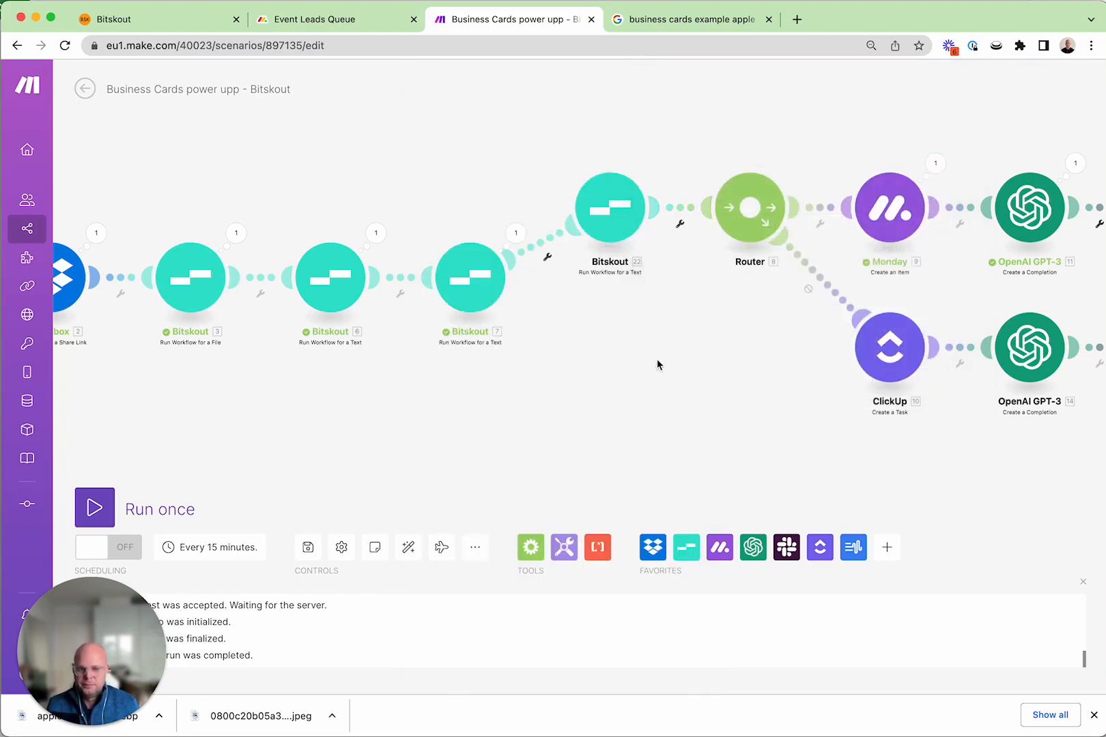
Run only the newly added Bitskout module with "Apple" as the COMPANY_NAME test value.
left_click_drag(703, 353, 576, 361)
right_click(476, 226)
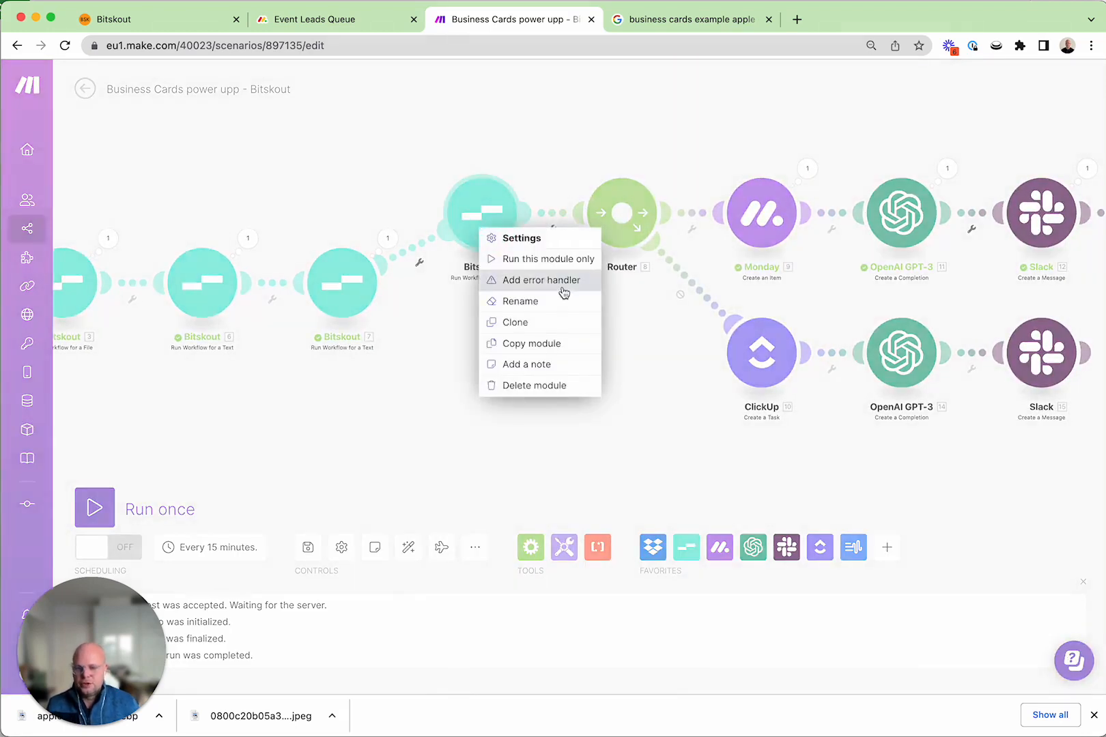
left_click(559, 264)
left_click(625, 278)
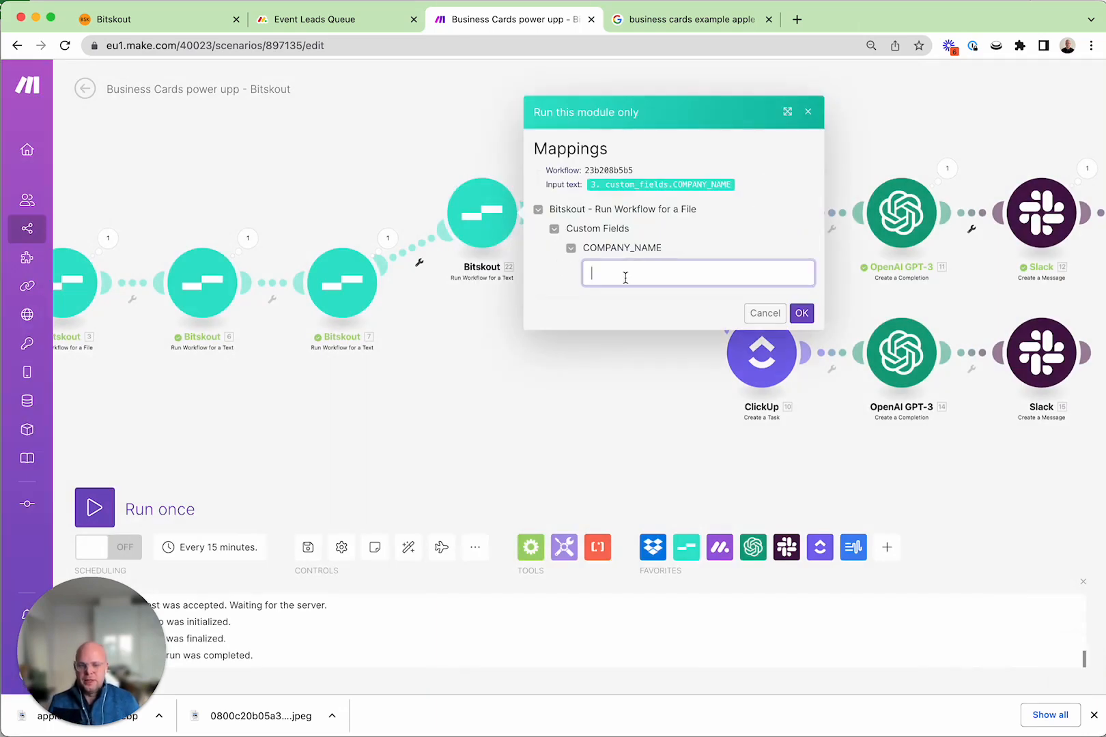
type("Apple")
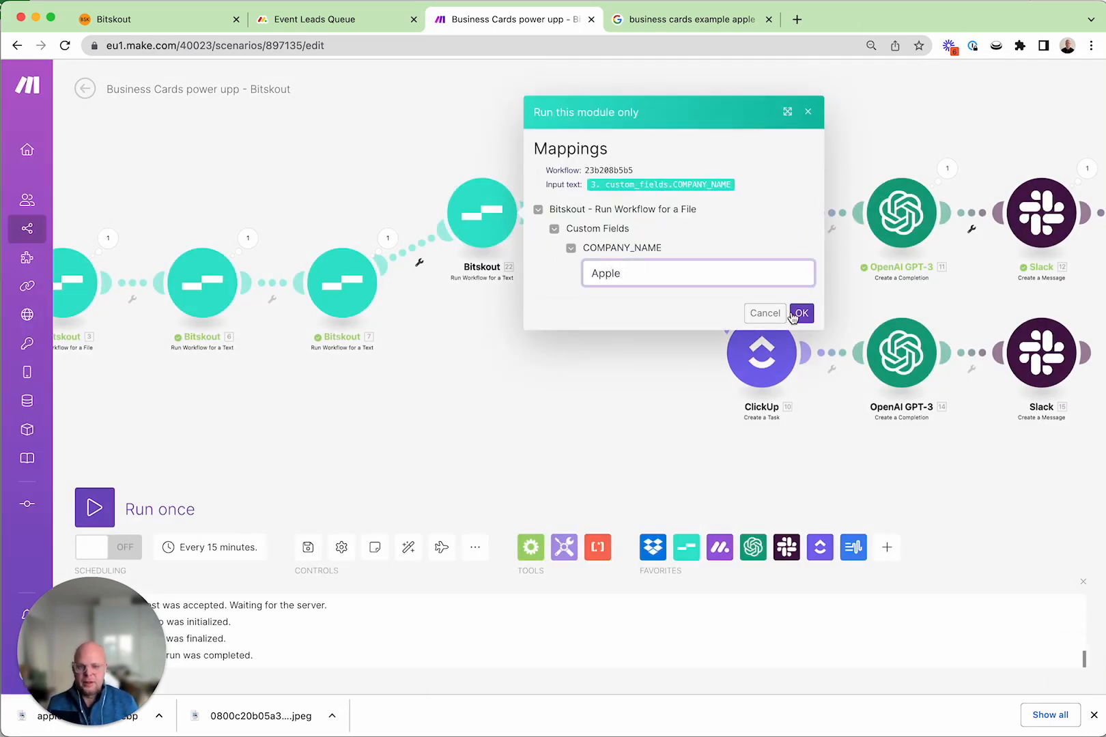
left_click(801, 314)
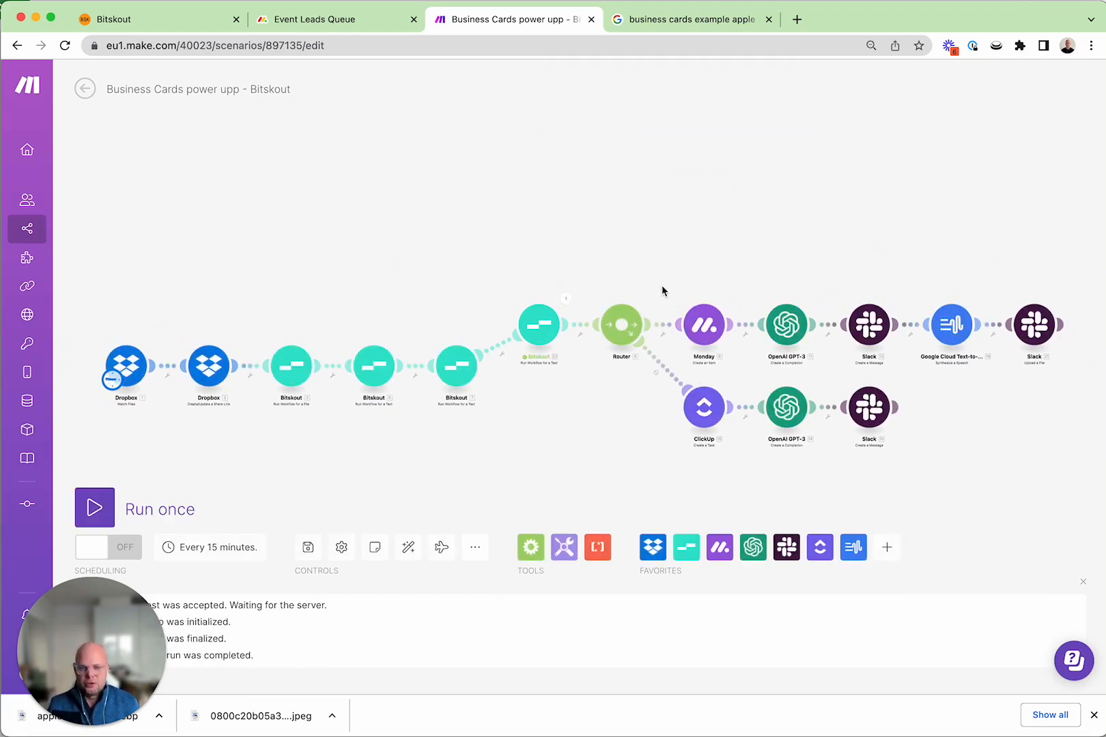
Inspect the custom fields in the new Bitskout module's output bundle.
left_click(572, 299)
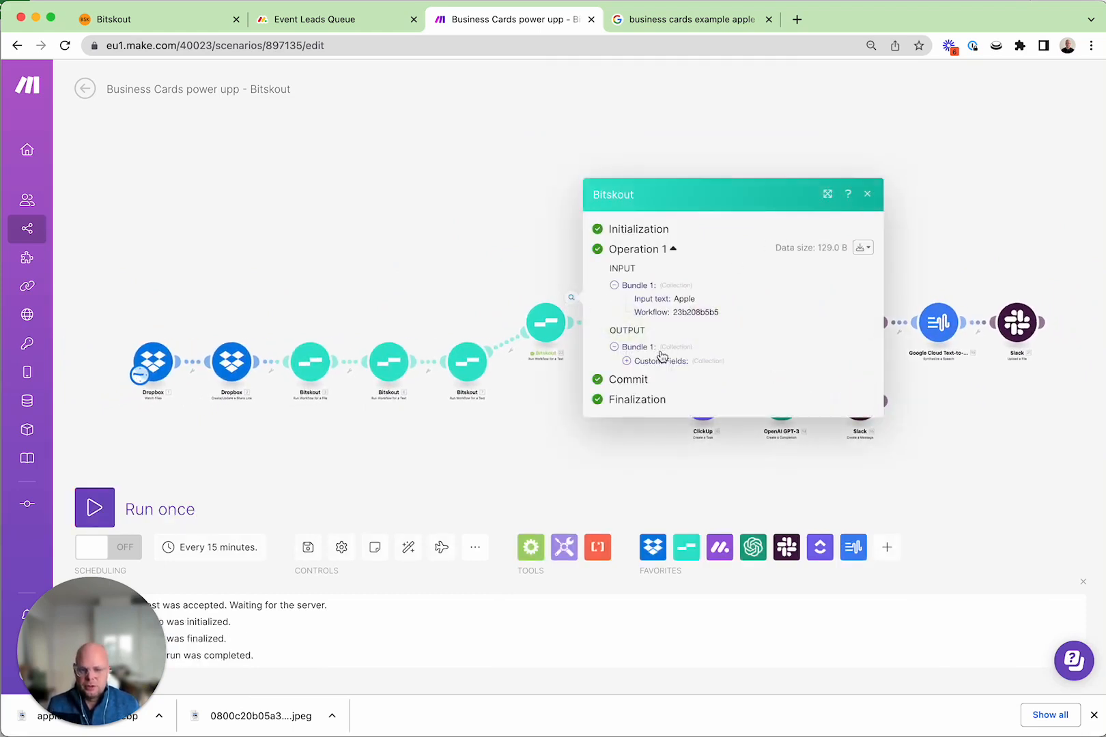
left_click(628, 362)
left_click(869, 176)
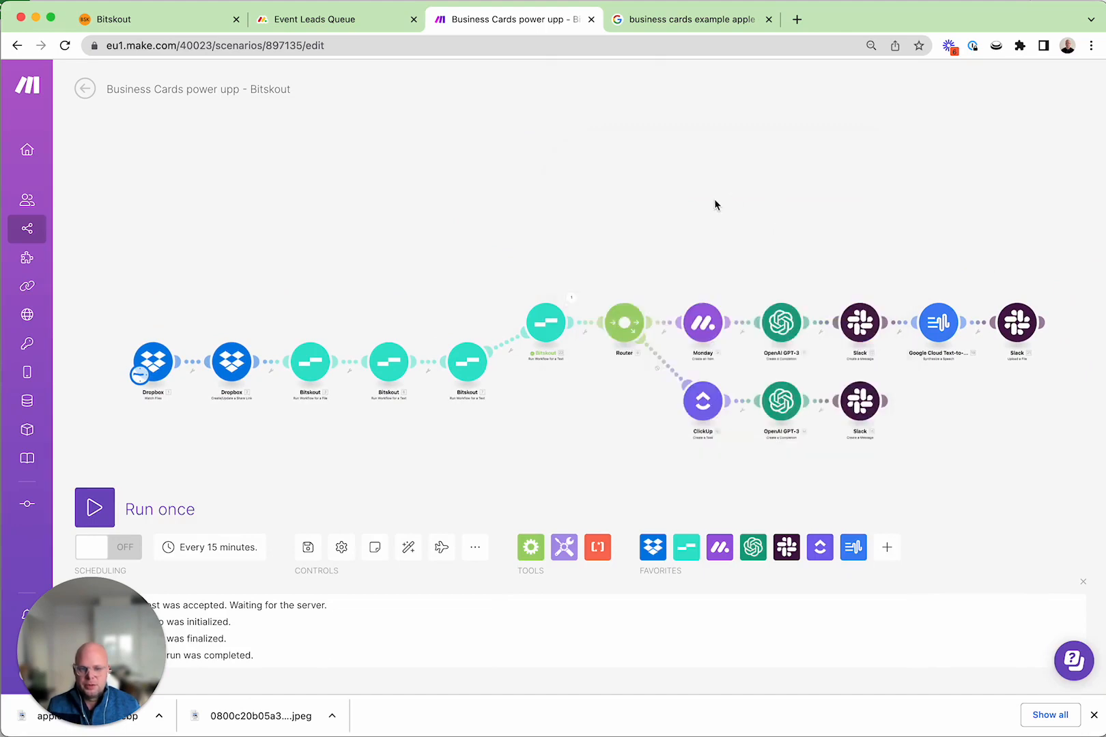
Add another column value to the Monday "Create an Item" module and set its column to Industry.
scroll(716, 205, "up", 5)
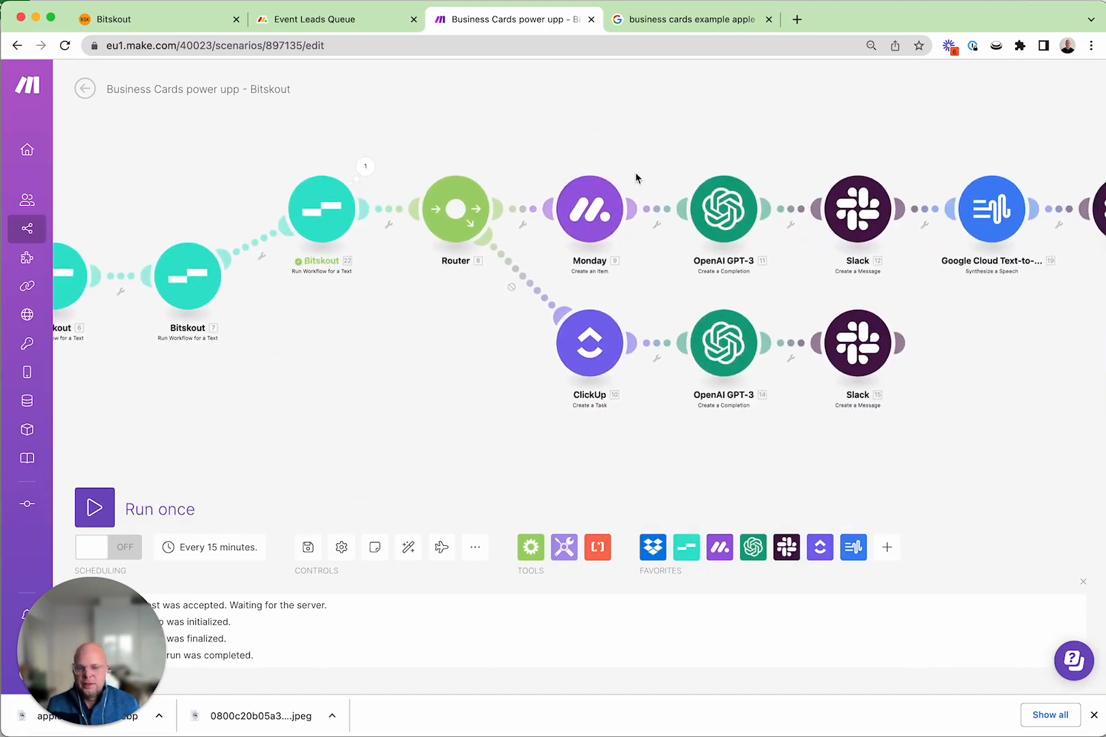
left_click(608, 215)
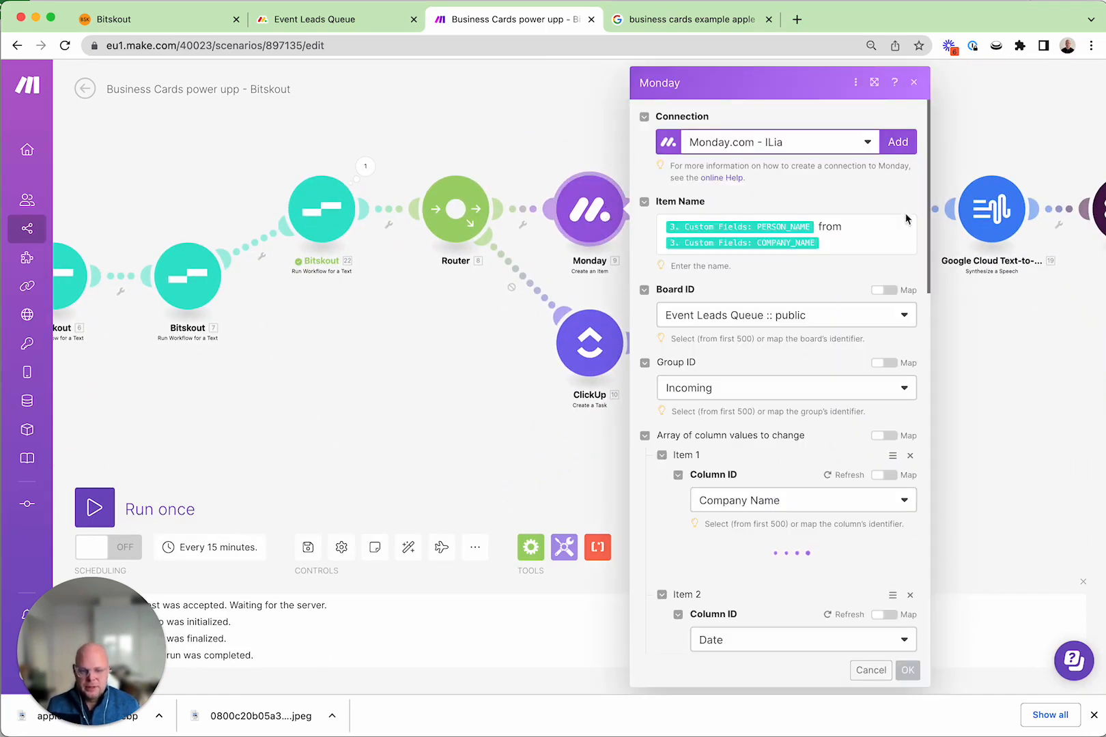
scroll(798, 365, "down", 10)
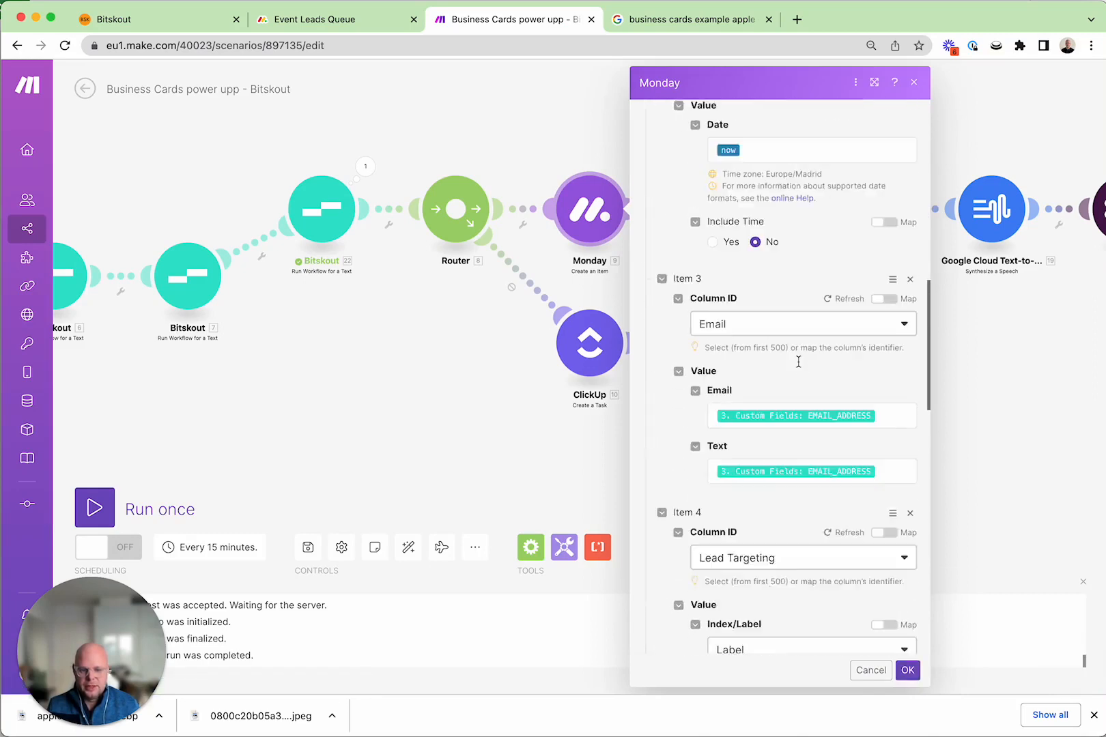
scroll(798, 361, "down", 10)
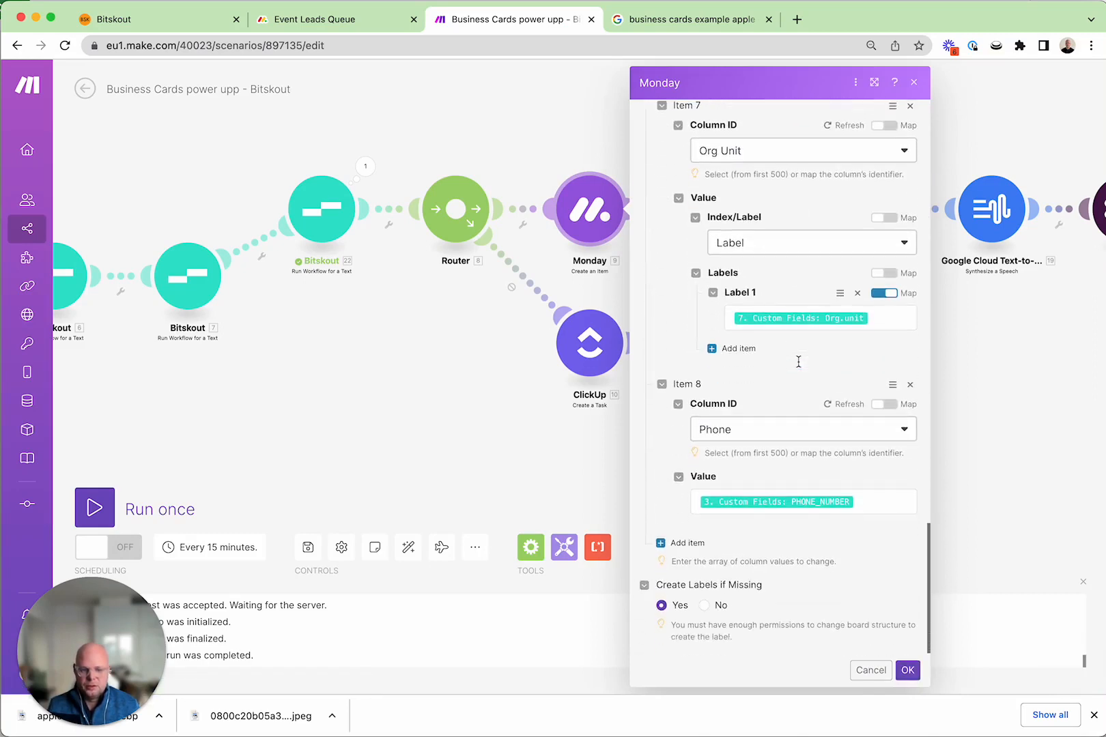
left_click(681, 544)
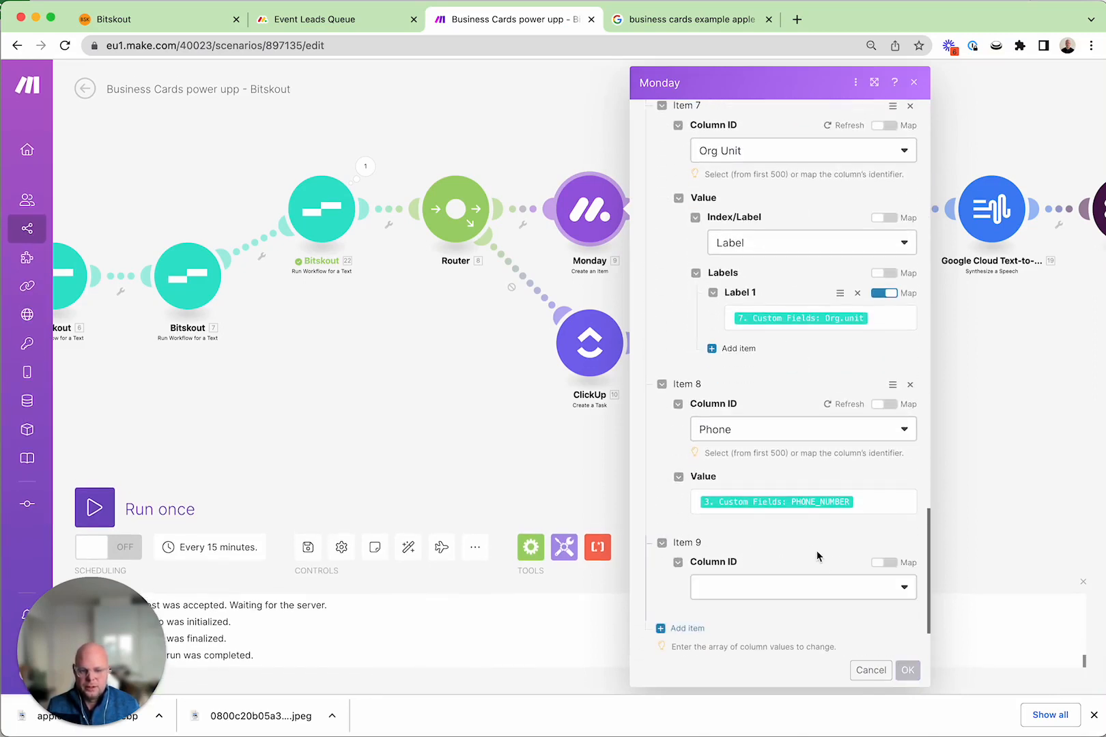
left_click(803, 585)
type("ind")
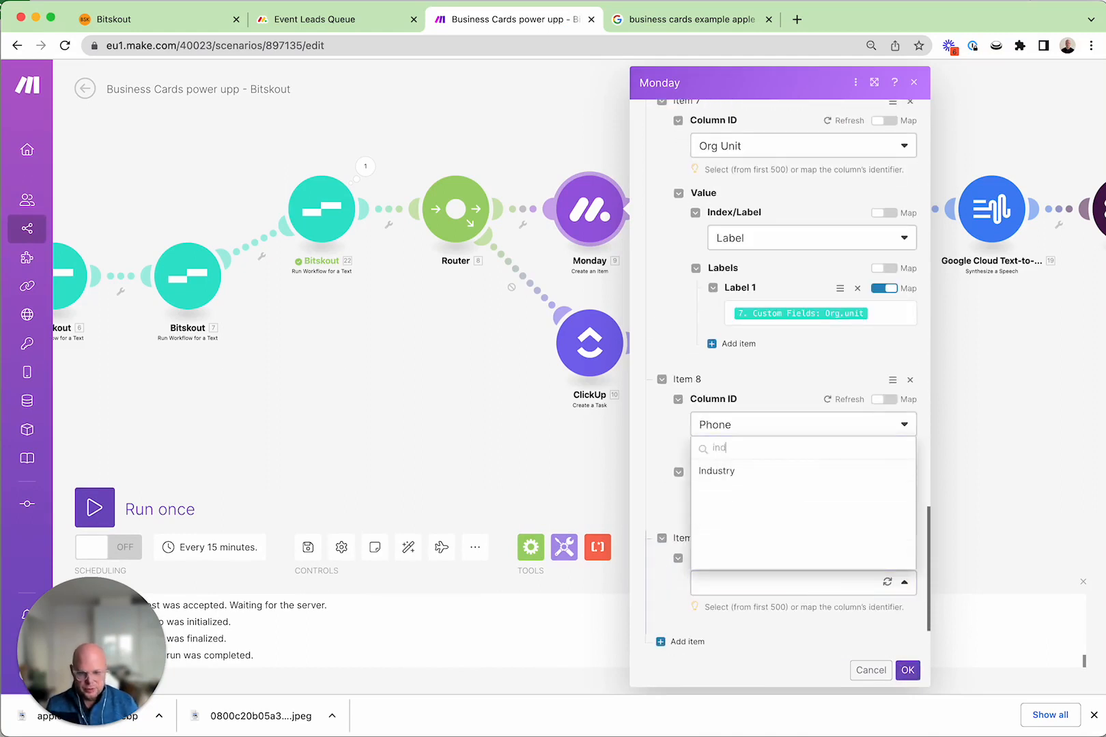
left_click(770, 470)
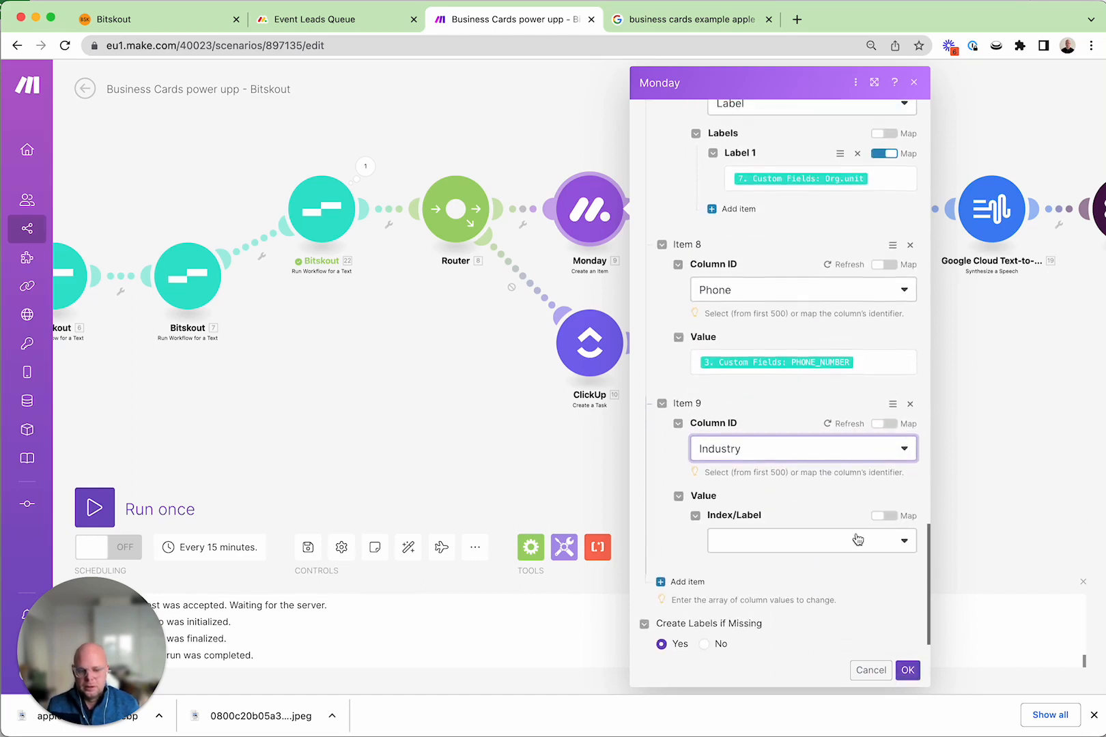
Set the Industry column's value type to Label and map its labels to the Label field of Bitskout module 22.
left_click(857, 539)
left_click(797, 587)
scroll(833, 515, "down", 2)
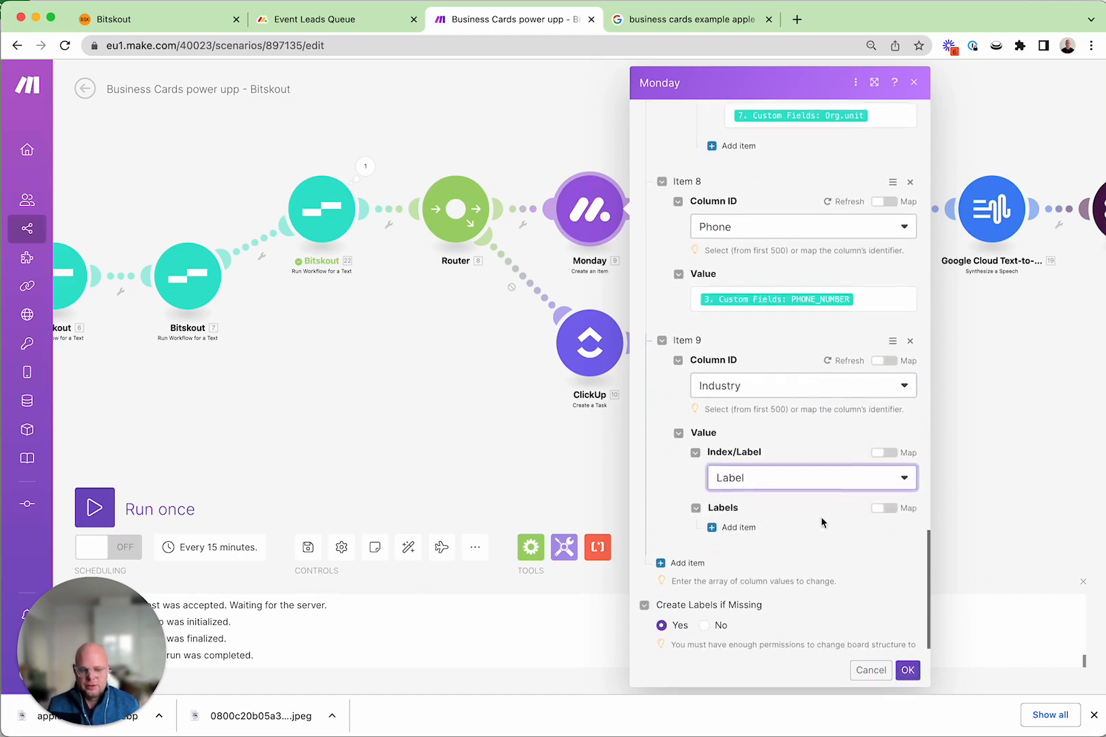
left_click(883, 507)
left_click(762, 532)
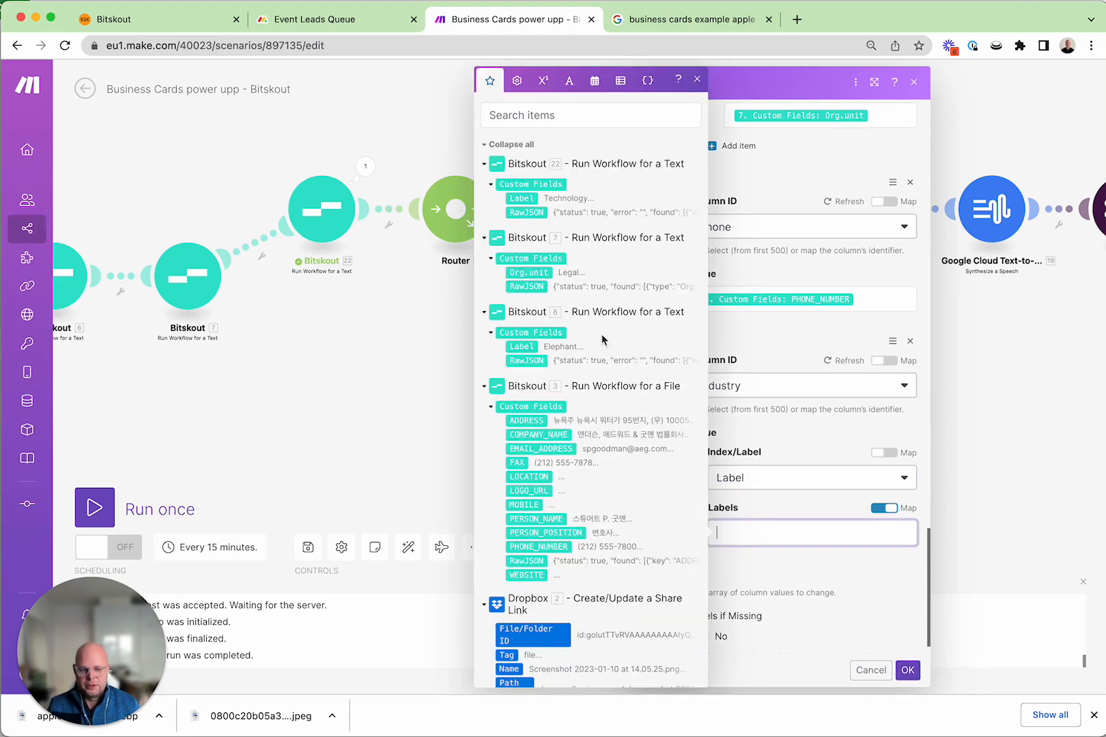
left_click(522, 198)
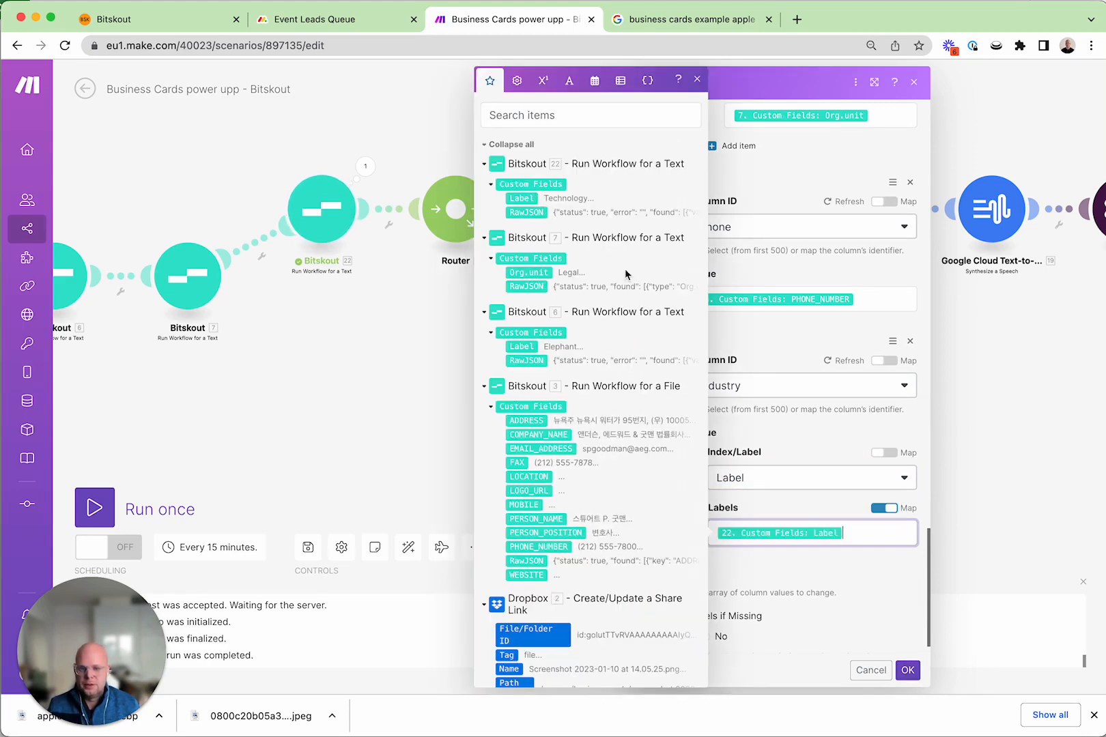
left_click(908, 671)
Change the Monday branch's OpenAI prompt to "List top 3 productivity challenges that [PERSON_POSITION] from [Label] industry face:", using the Label from Bitskout module 22.
scroll(703, 464, "down", 3)
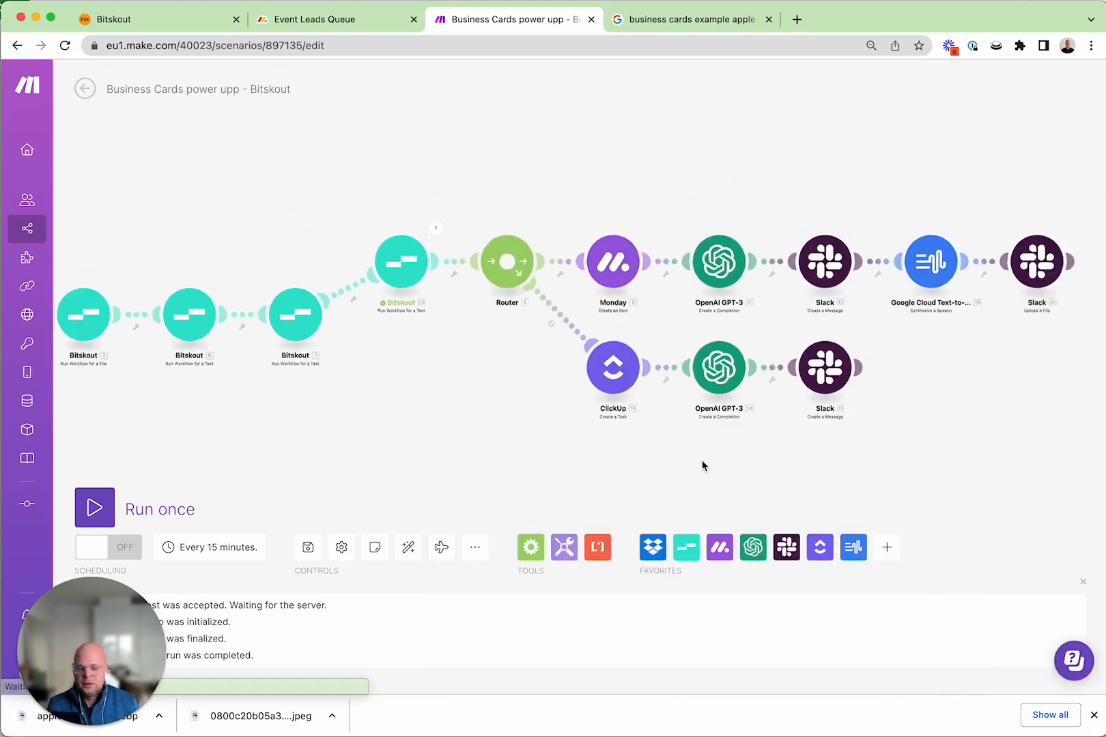
left_click(711, 311)
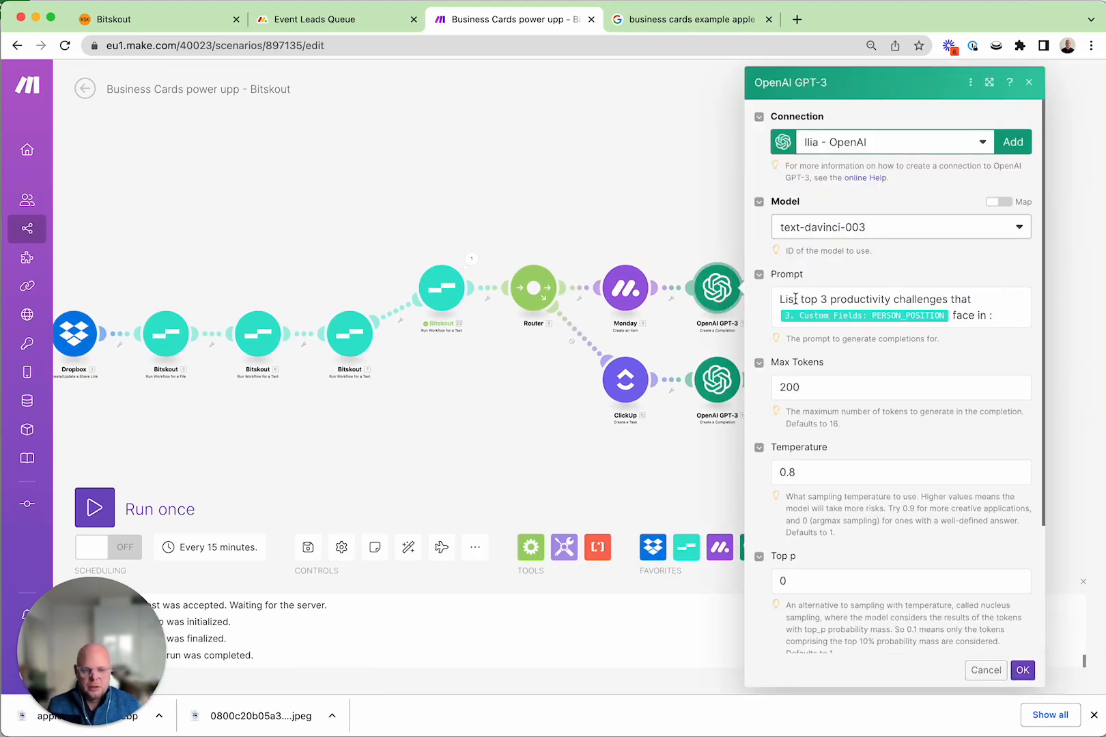
left_click_drag(779, 299, 958, 299)
left_click(975, 299)
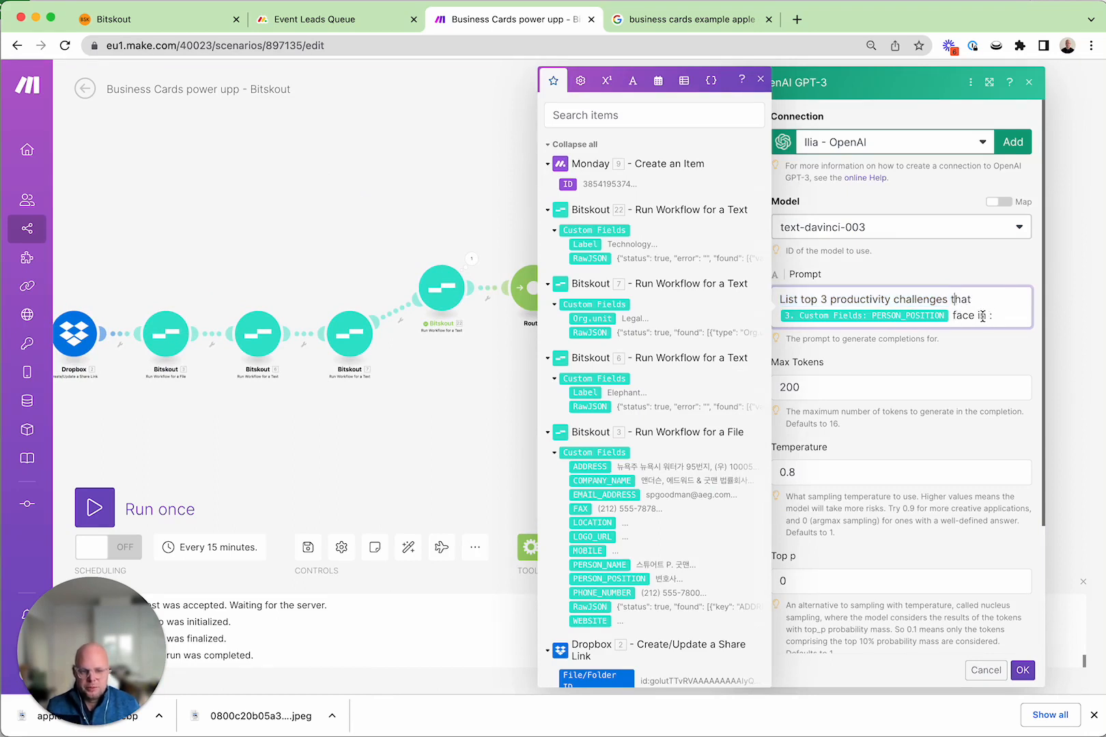
left_click(951, 315)
type("from")
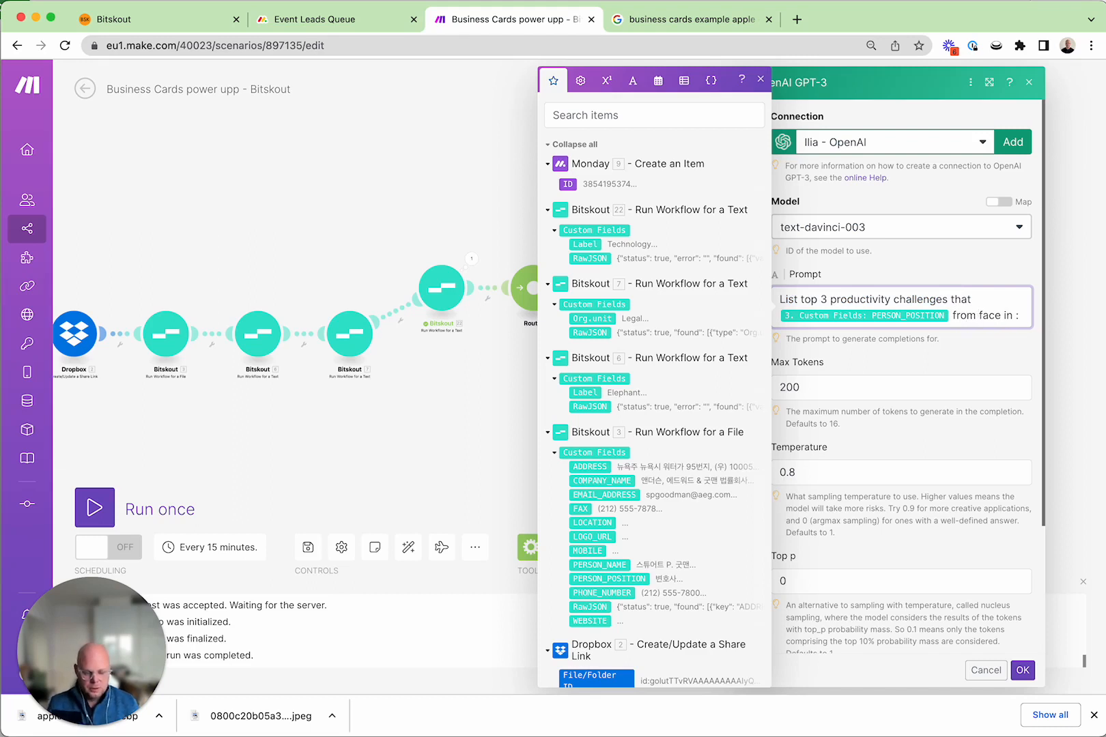
left_click(582, 243)
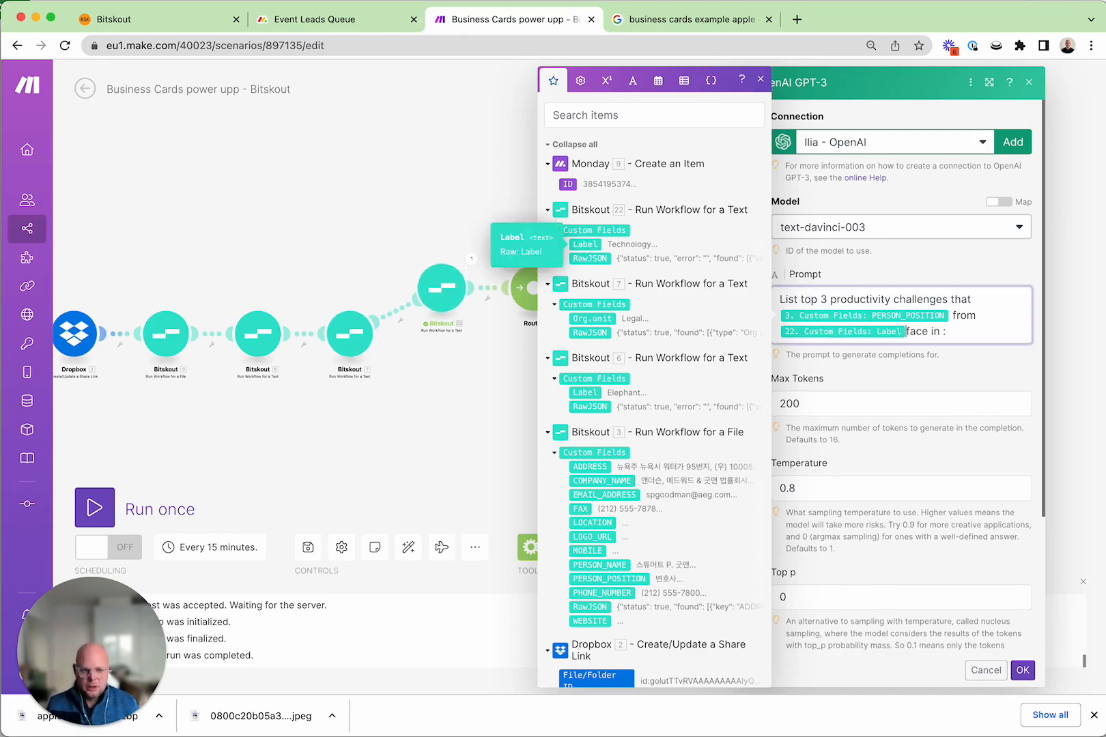
type("indus")
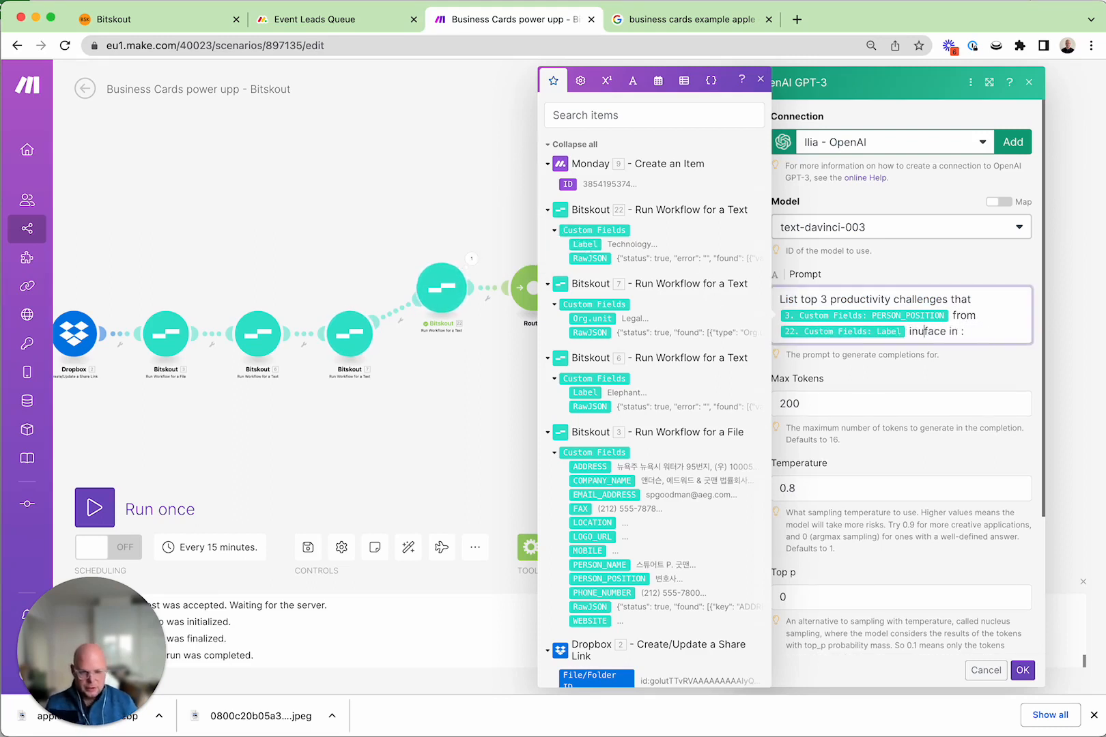
type("try")
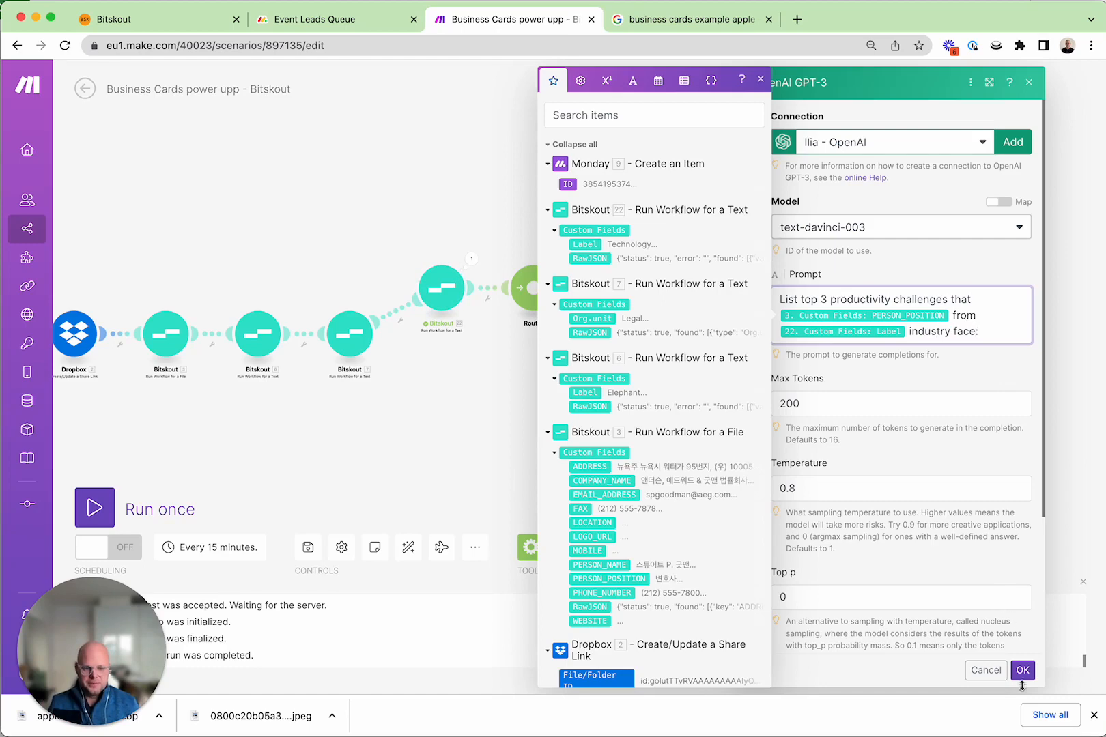
left_click(1022, 671)
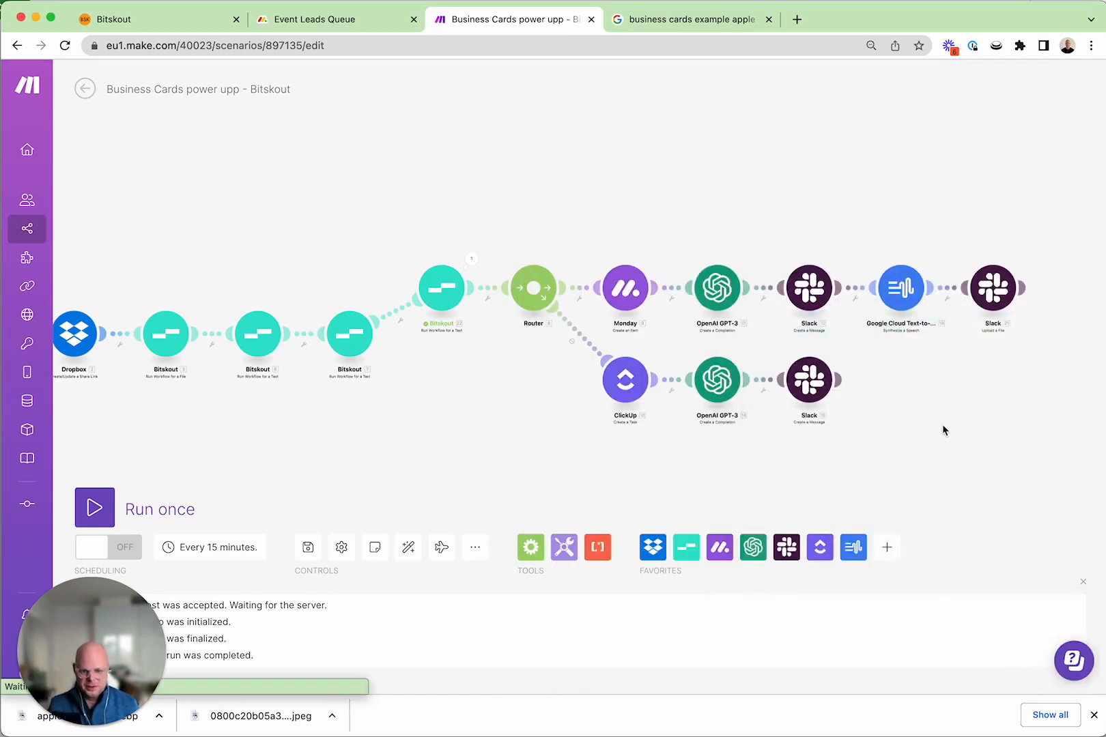
Save the scenario and run it once, checking the file details output by the Dropbox trigger.
left_click_drag(955, 415, 824, 417)
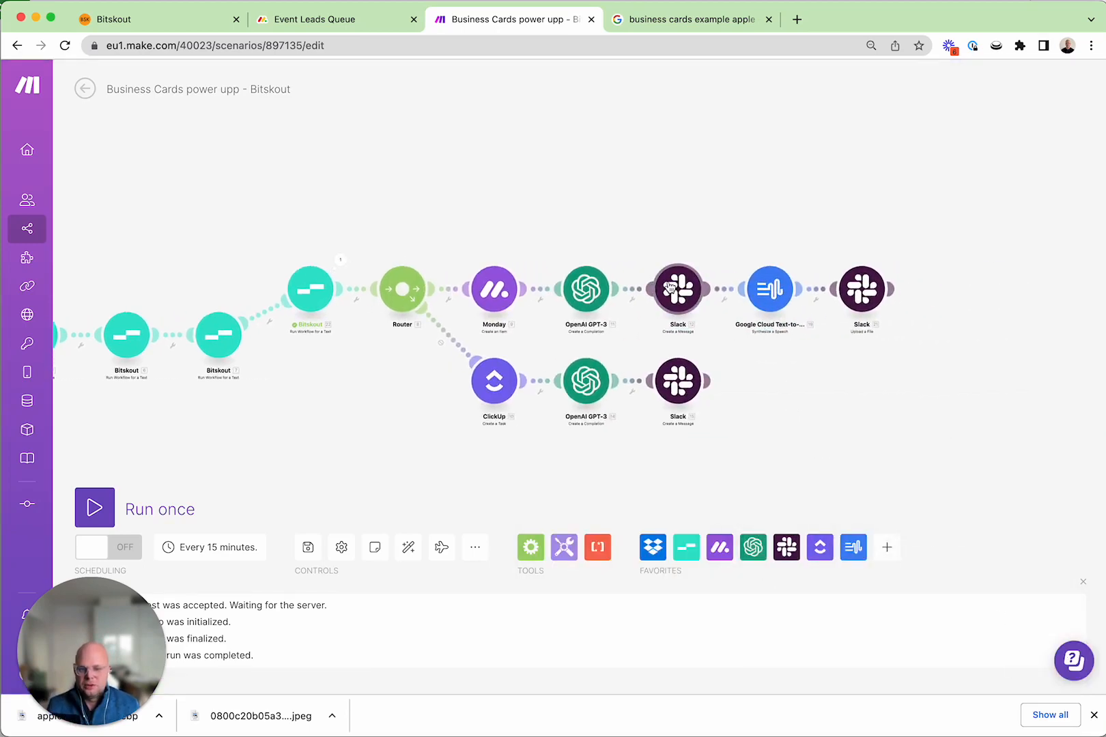
left_click_drag(888, 395, 973, 392)
left_click_drag(213, 443, 368, 424)
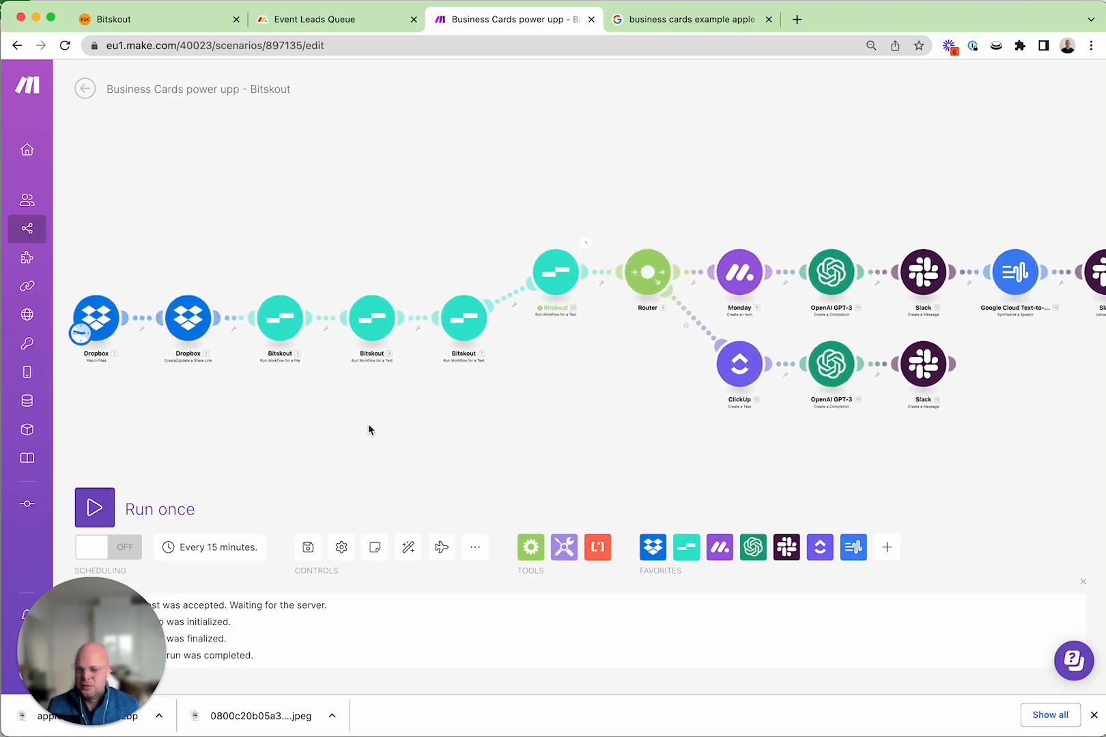
left_click(310, 549)
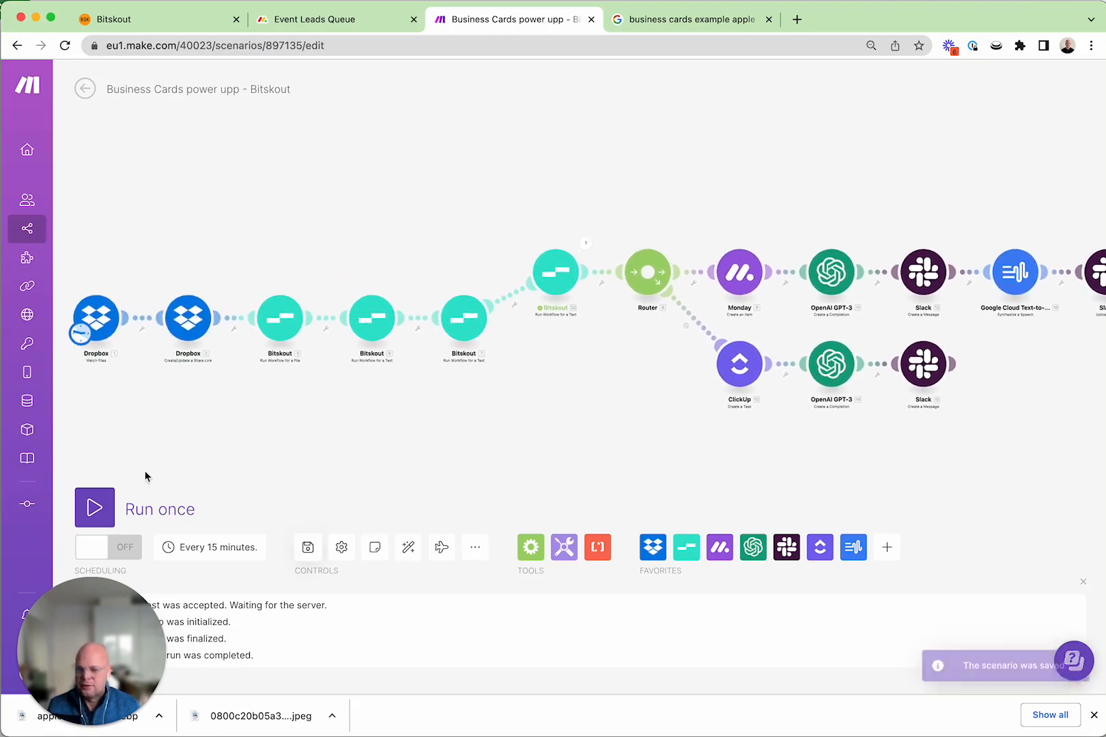
left_click(103, 508)
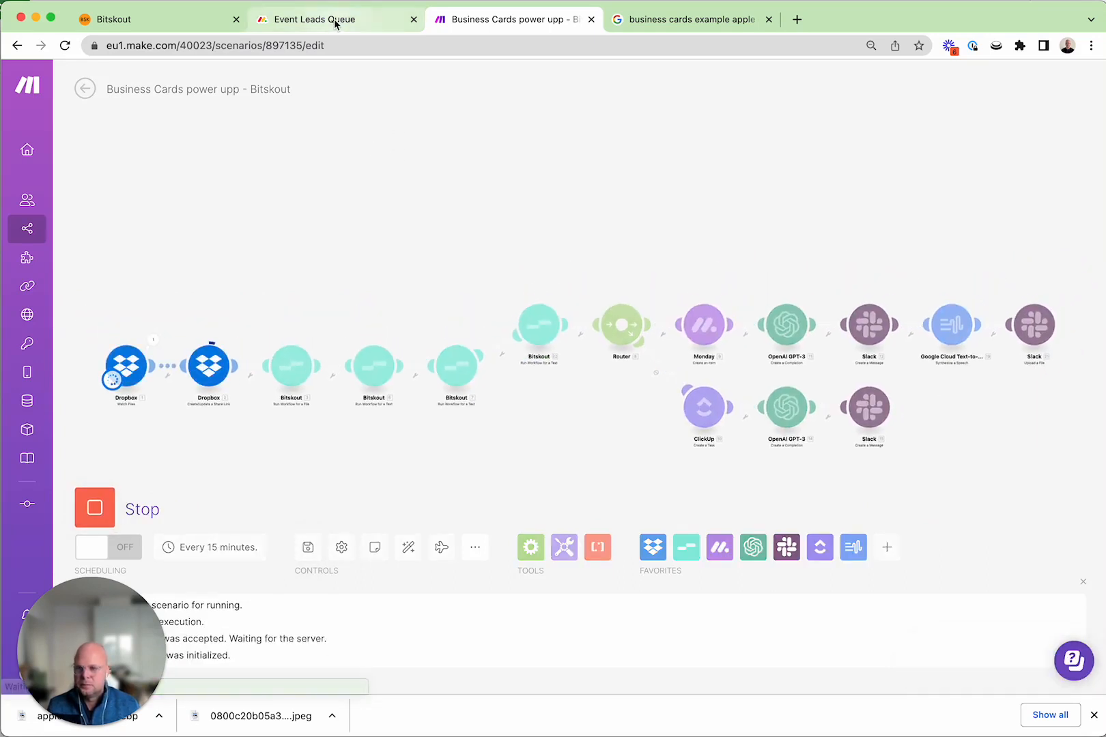
left_click(154, 339)
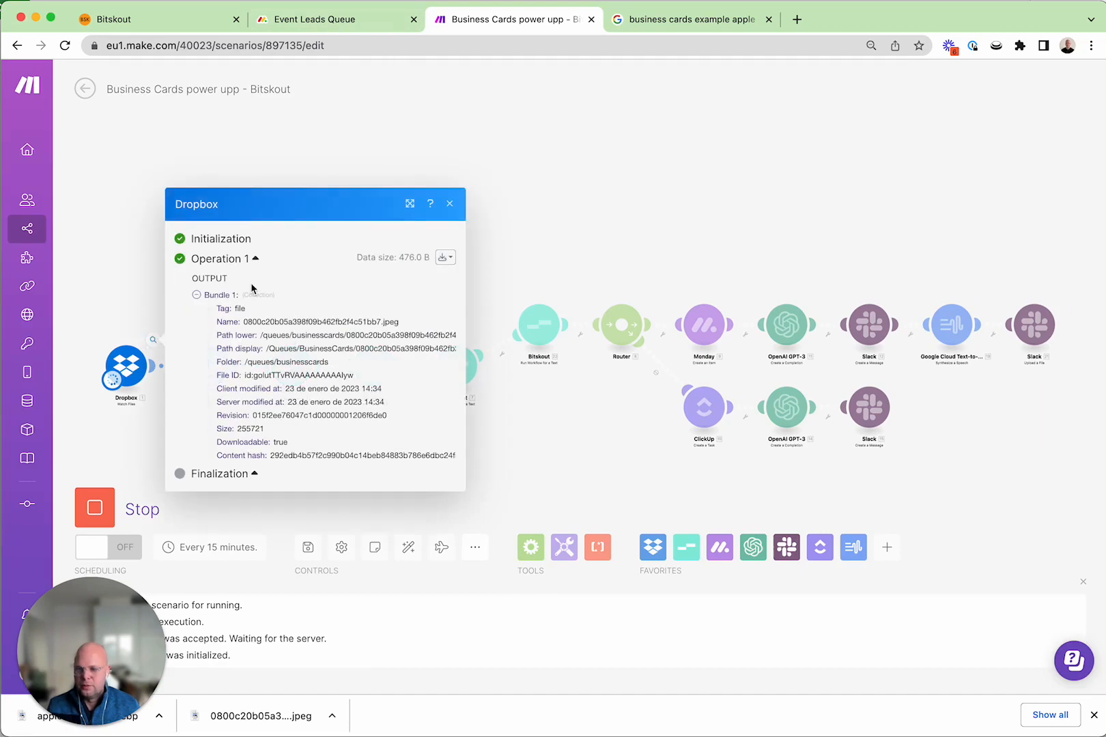
left_click(598, 181)
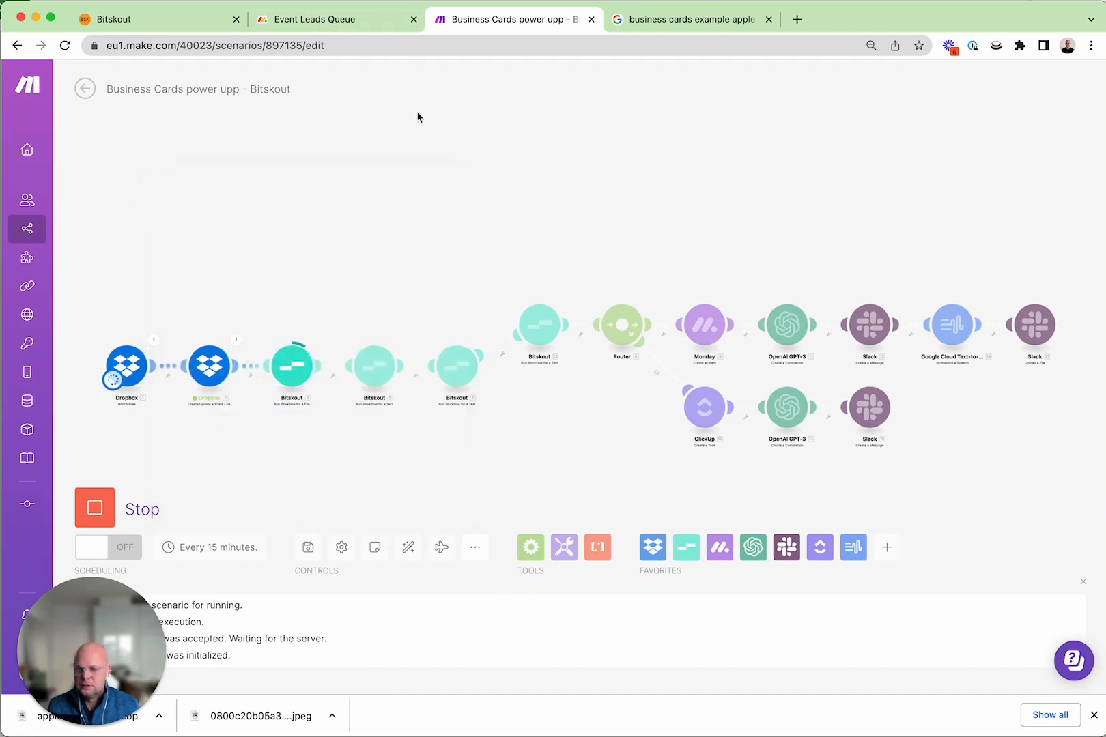
Switch to the monday.com Event Leads Queue board, reload it and check the newest lead's Industry value in the Incoming group.
left_click(341, 23)
scroll(509, 298, "down", 4)
scroll(512, 299, "down", 5)
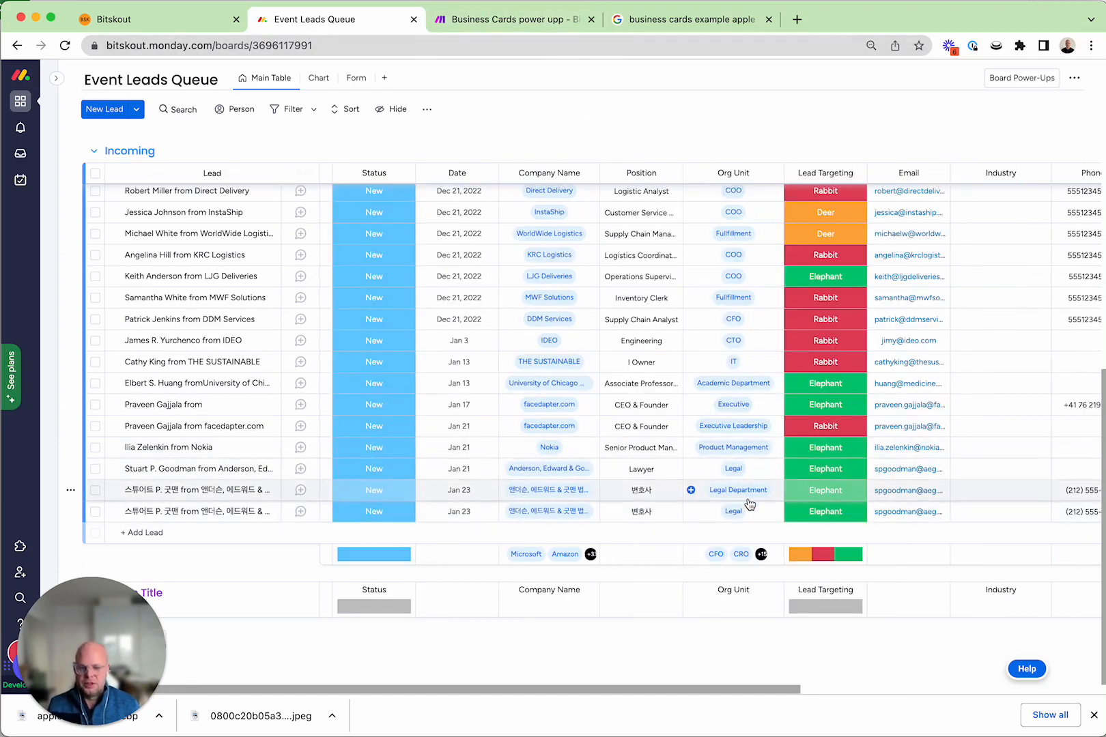
left_click(516, 22)
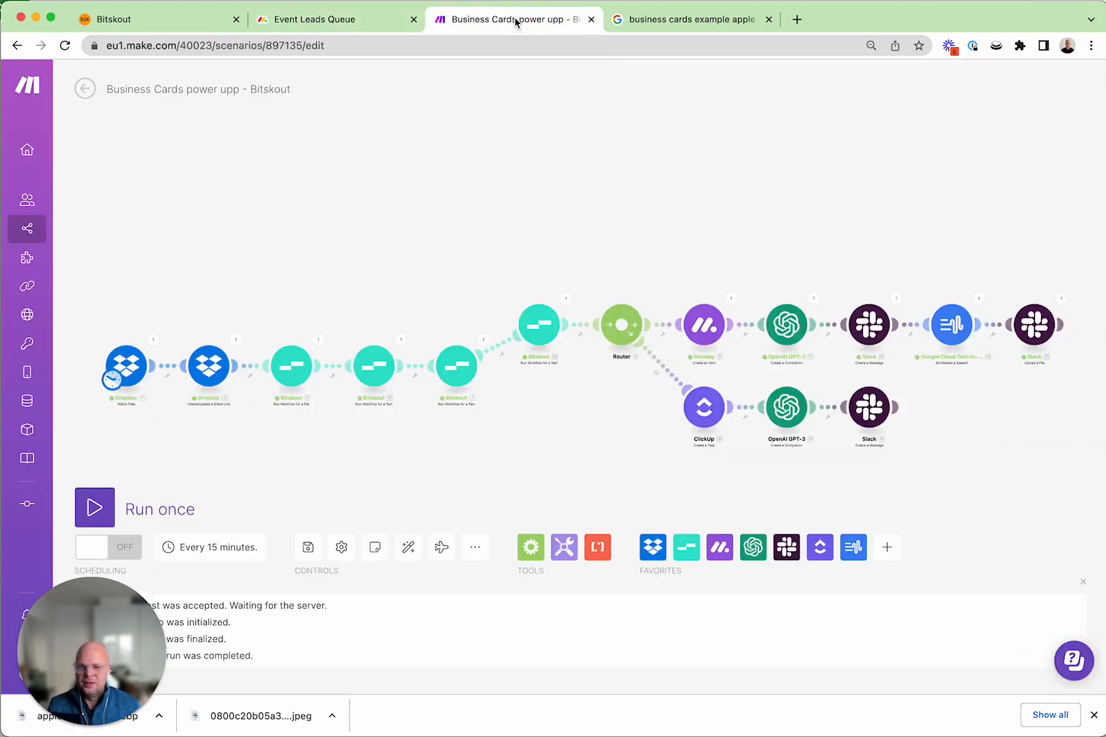
left_click(361, 23)
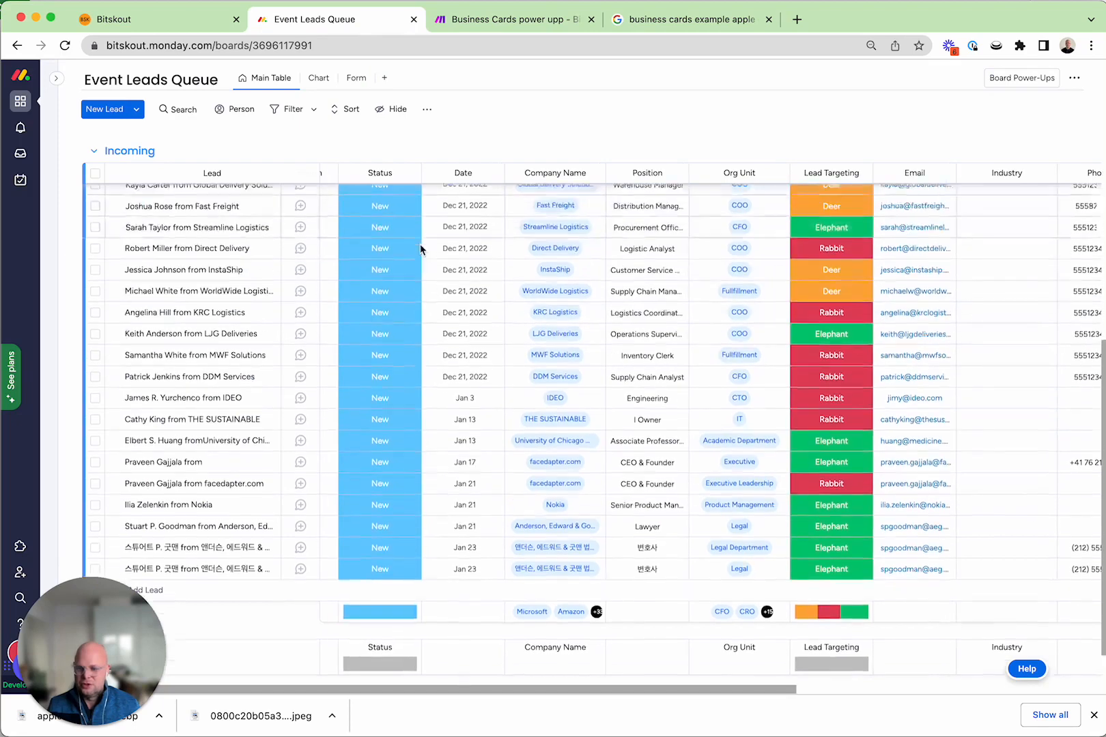
left_click(65, 46)
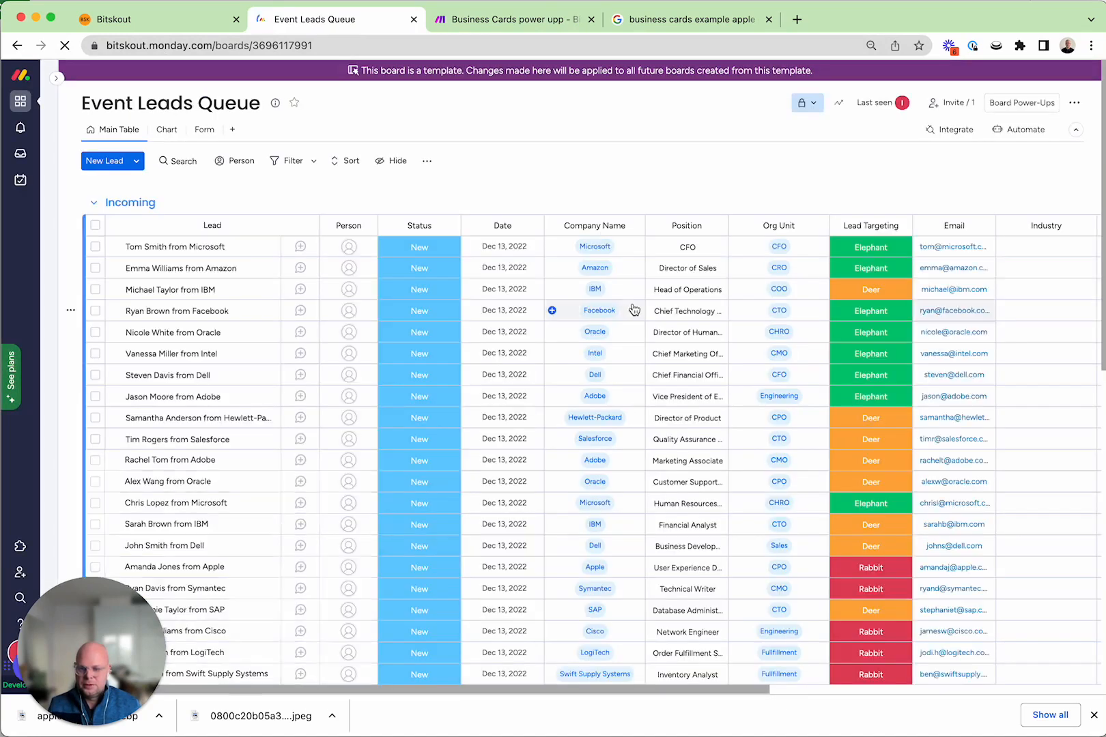
scroll(635, 307, "down", 10)
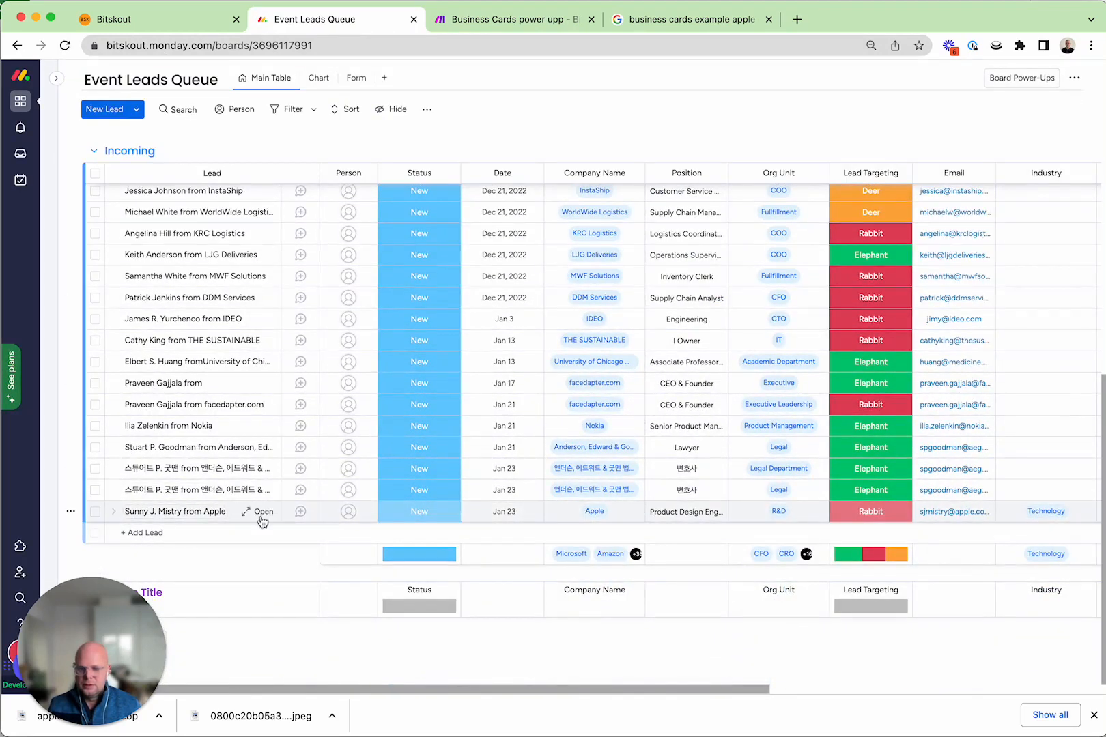
Check the newest Apple lead's remaining values in the Incoming group, from Industry and Phone through Photo Quality.
scroll(661, 516, "up", 1)
scroll(860, 518, "right", 1)
scroll(867, 529, "right", 2)
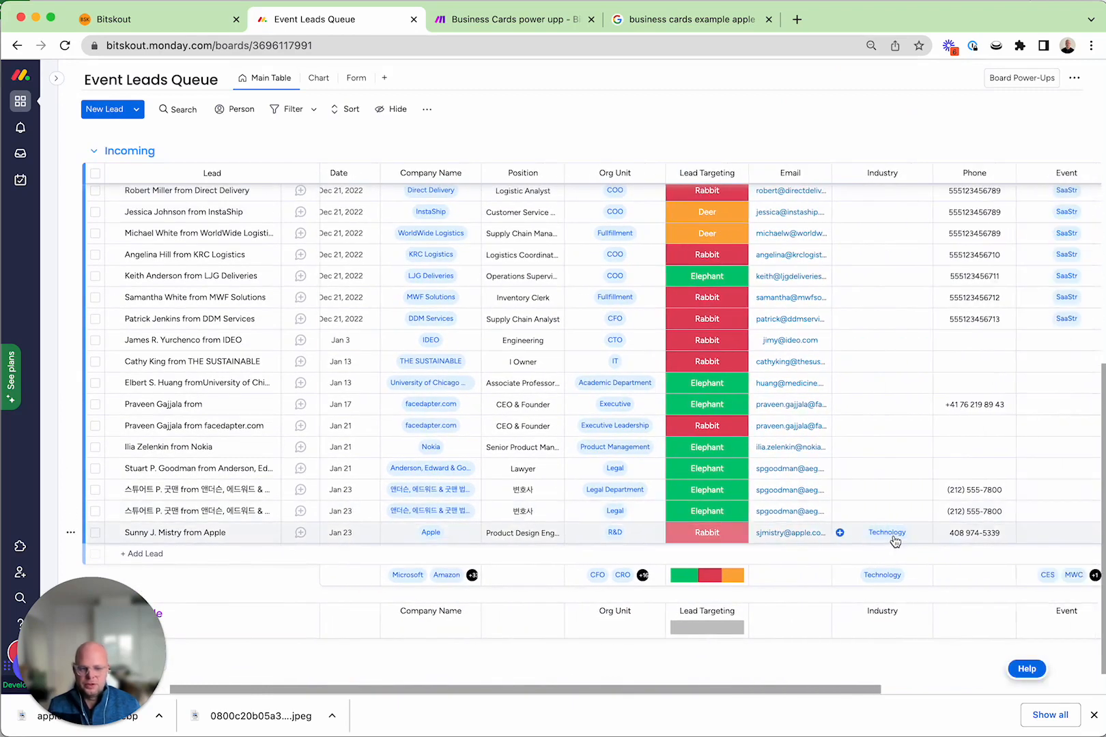
scroll(912, 534, "right", 2)
scroll(912, 533, "right", 2)
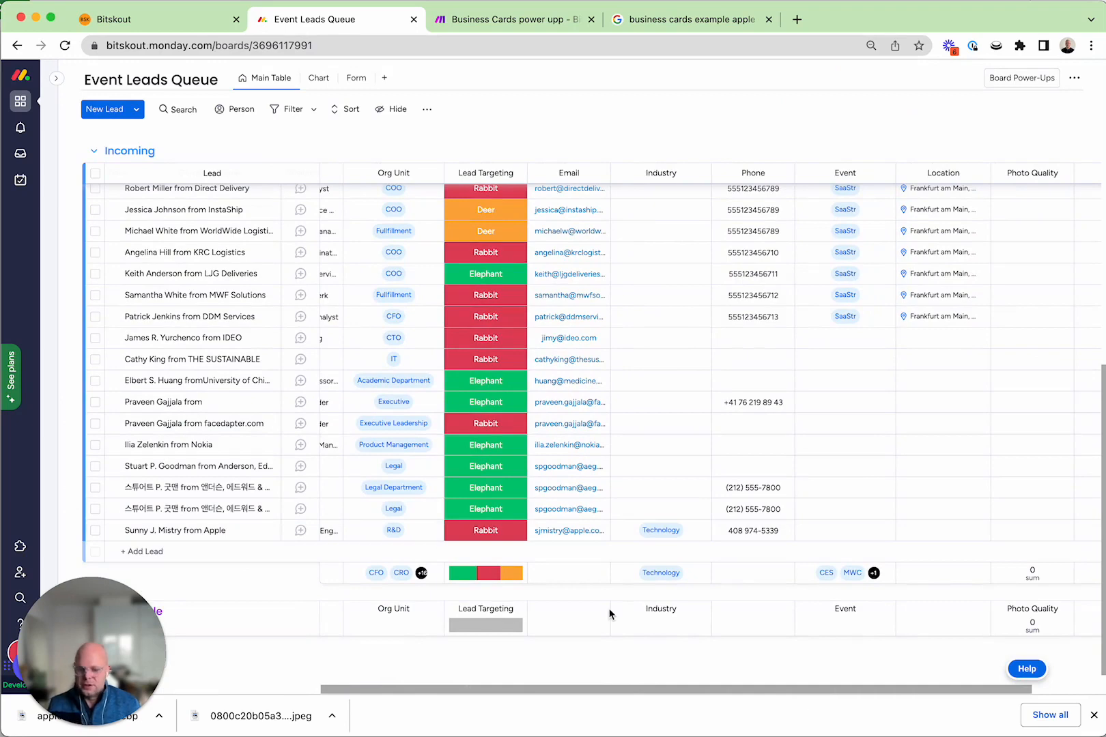
Switch to Slack and play today's MP3 of top topics for the Apple contact in the #random channel.
key("super+Tab")
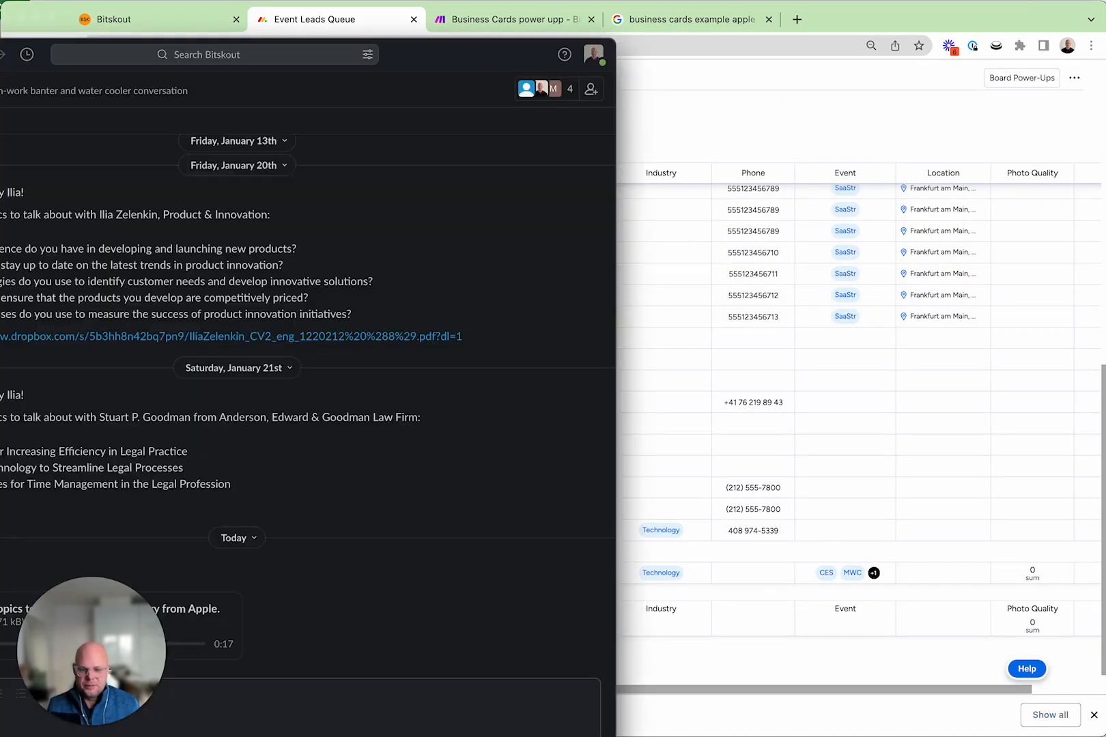
left_click_drag(387, 53, 909, 0)
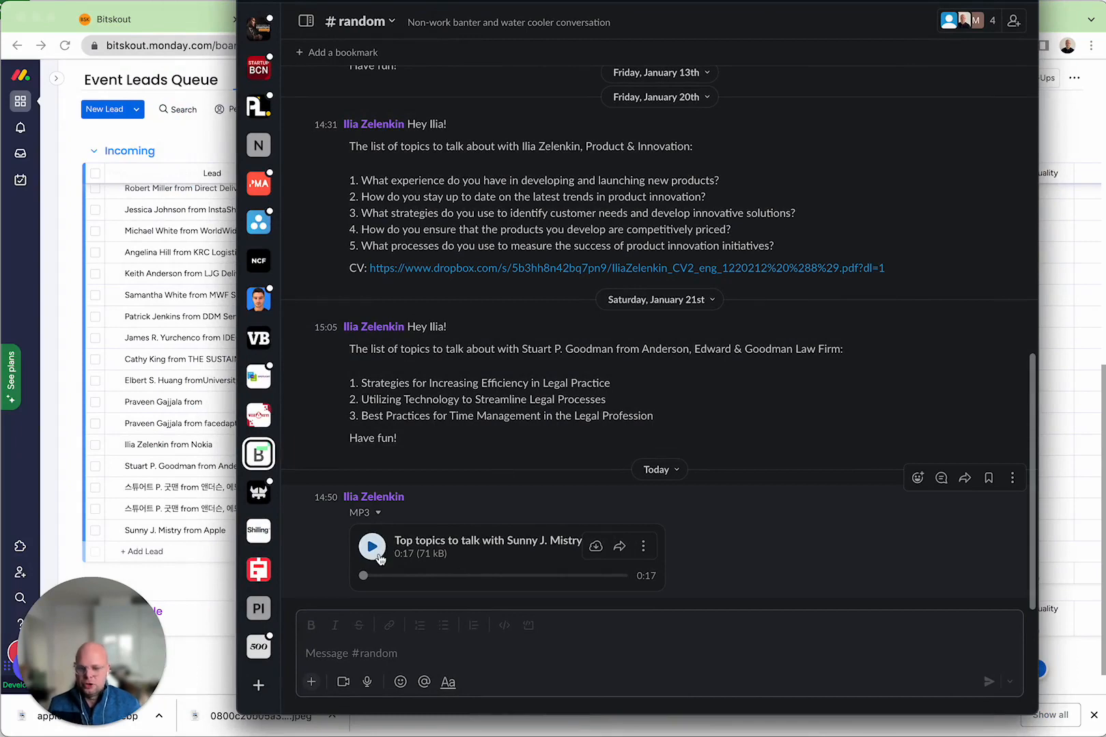
scroll(377, 556, "up", 1)
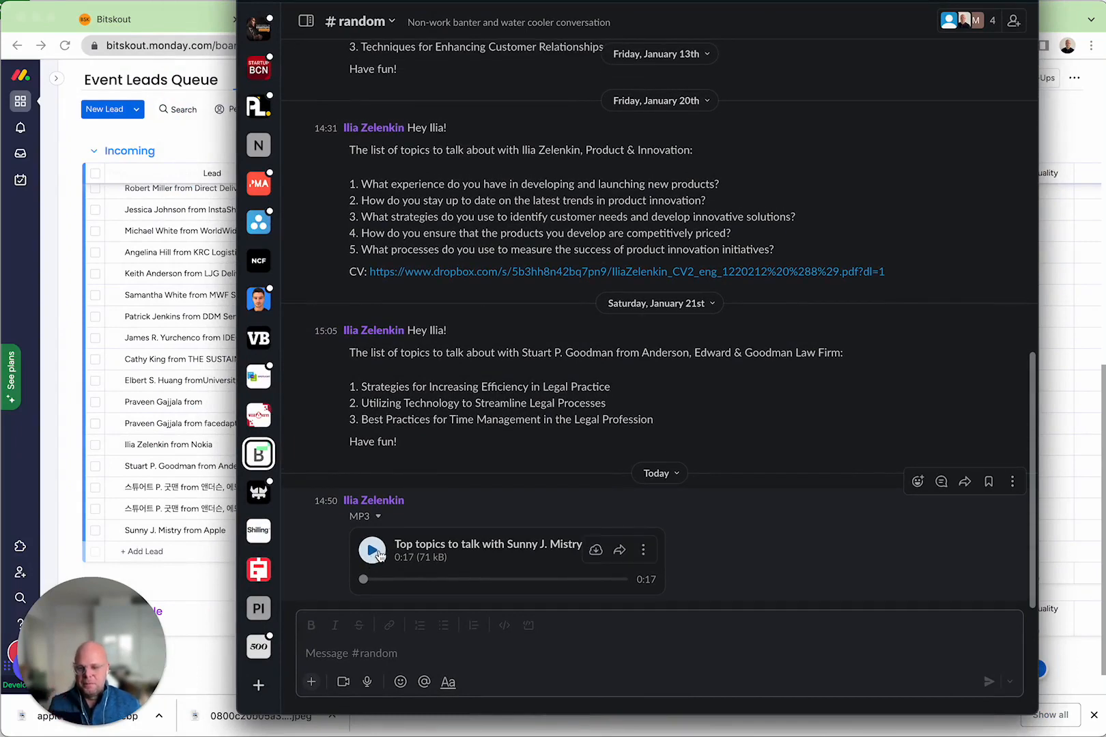
scroll(380, 556, "up", 1)
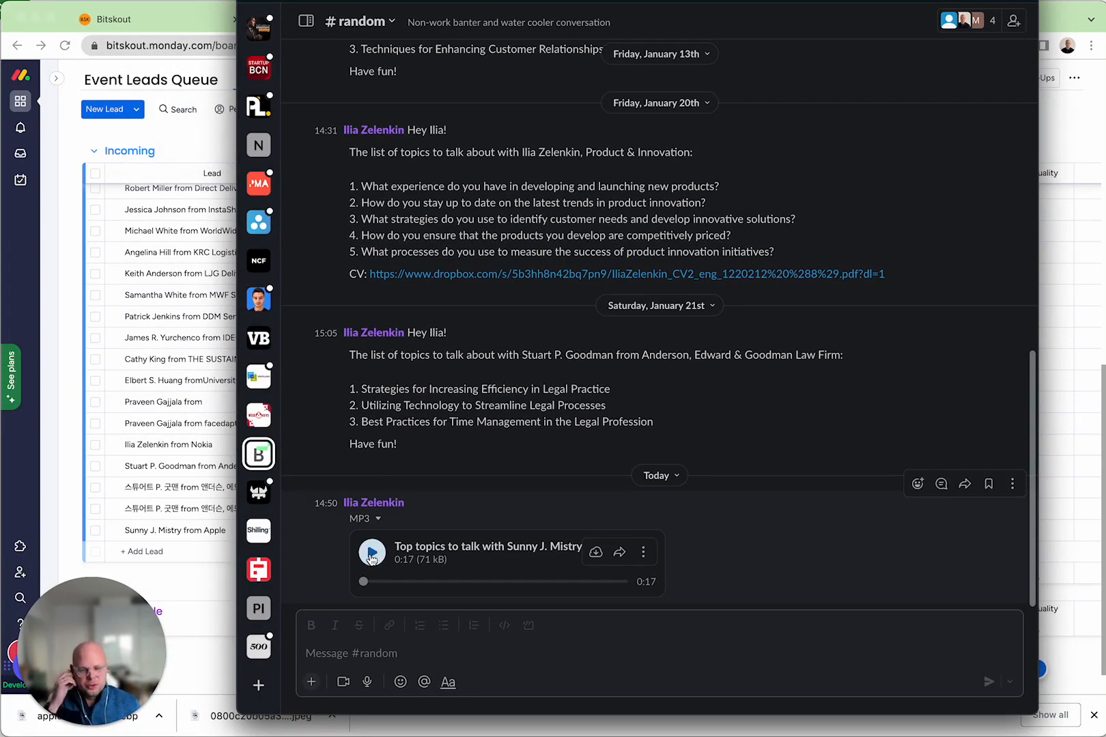
left_click(372, 555)
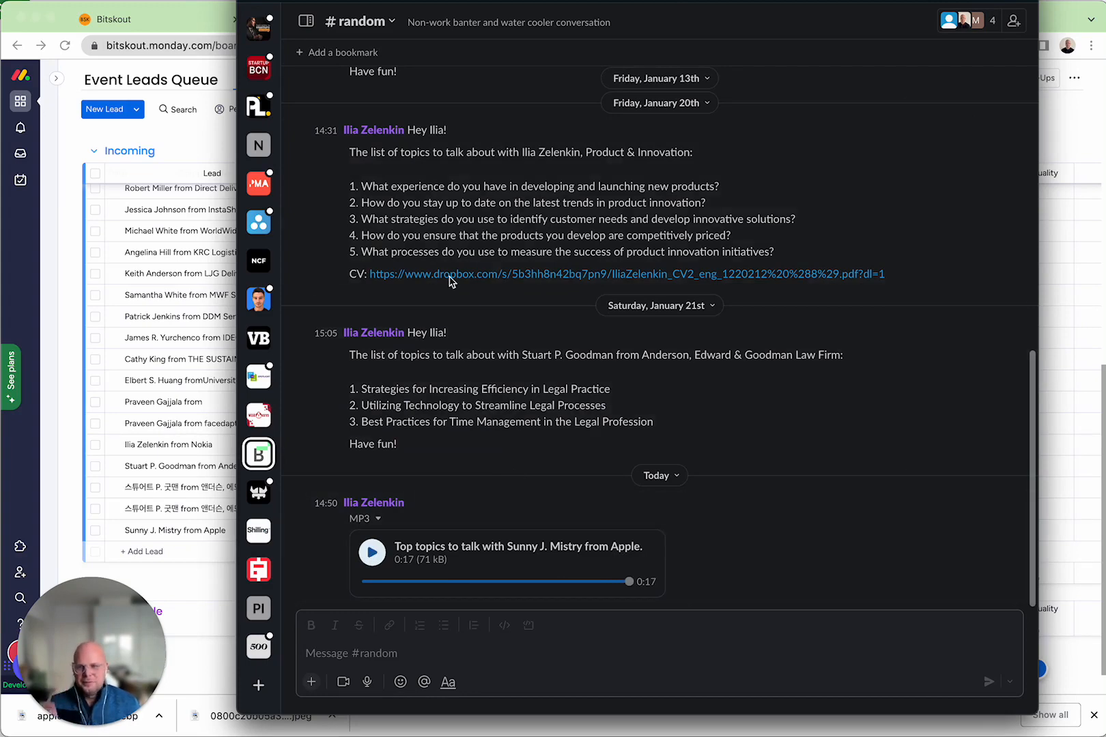
Return to the Make scenario and inspect the Google Cloud Text-to-Speech module's text mapping and the Slack message fields available to it.
left_click(136, 287)
left_click(493, 20)
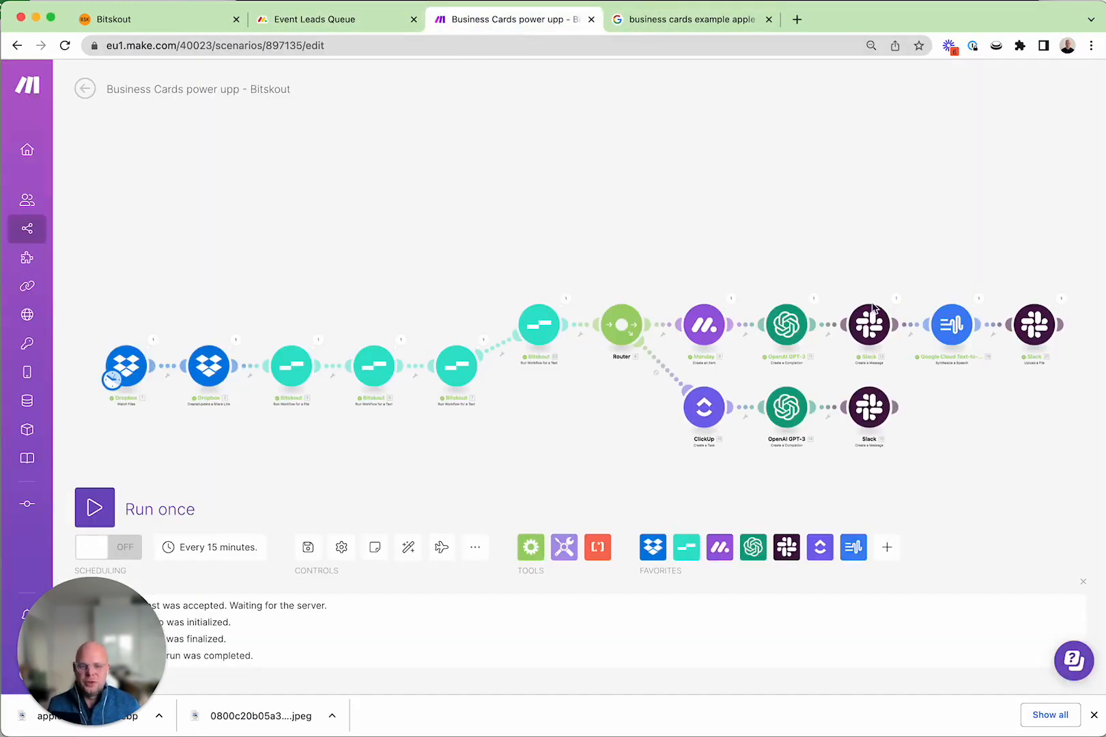
scroll(987, 385, "up", 6)
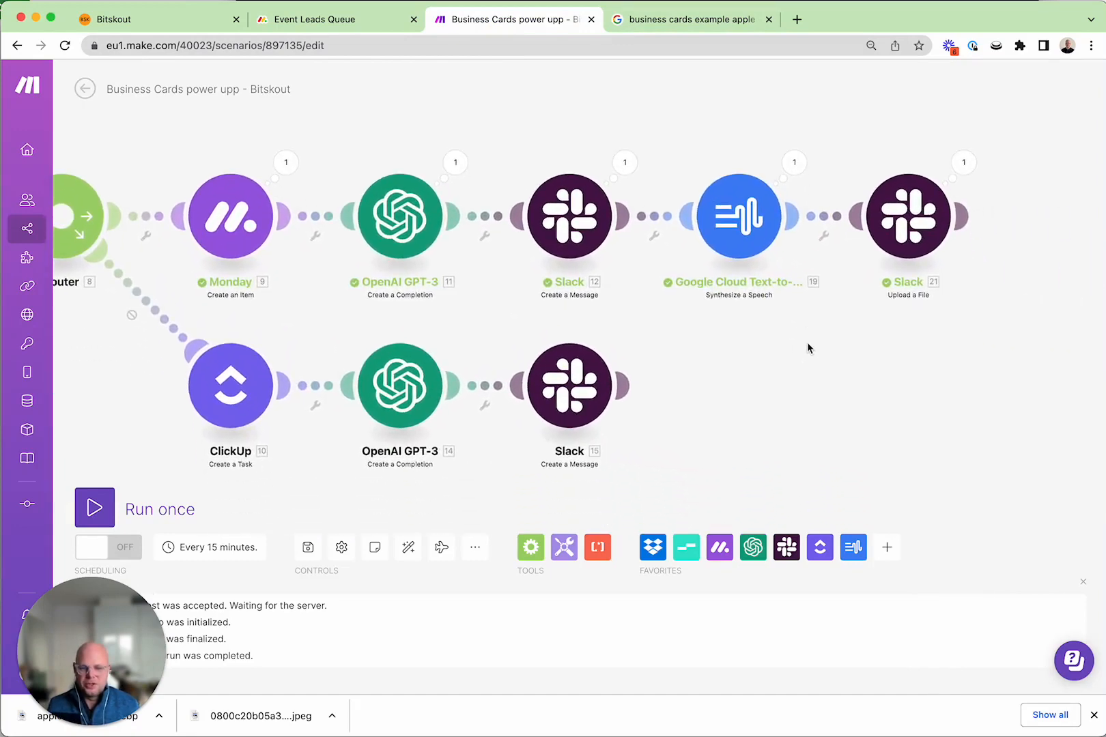
left_click(710, 199)
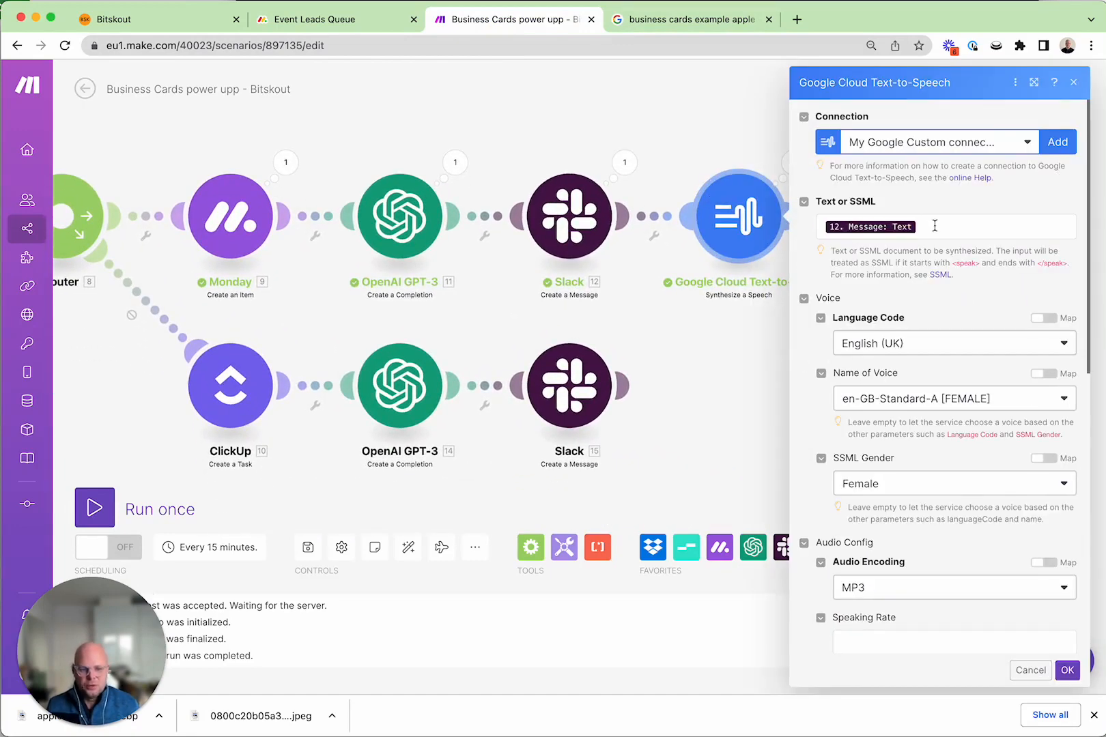
left_click(935, 226)
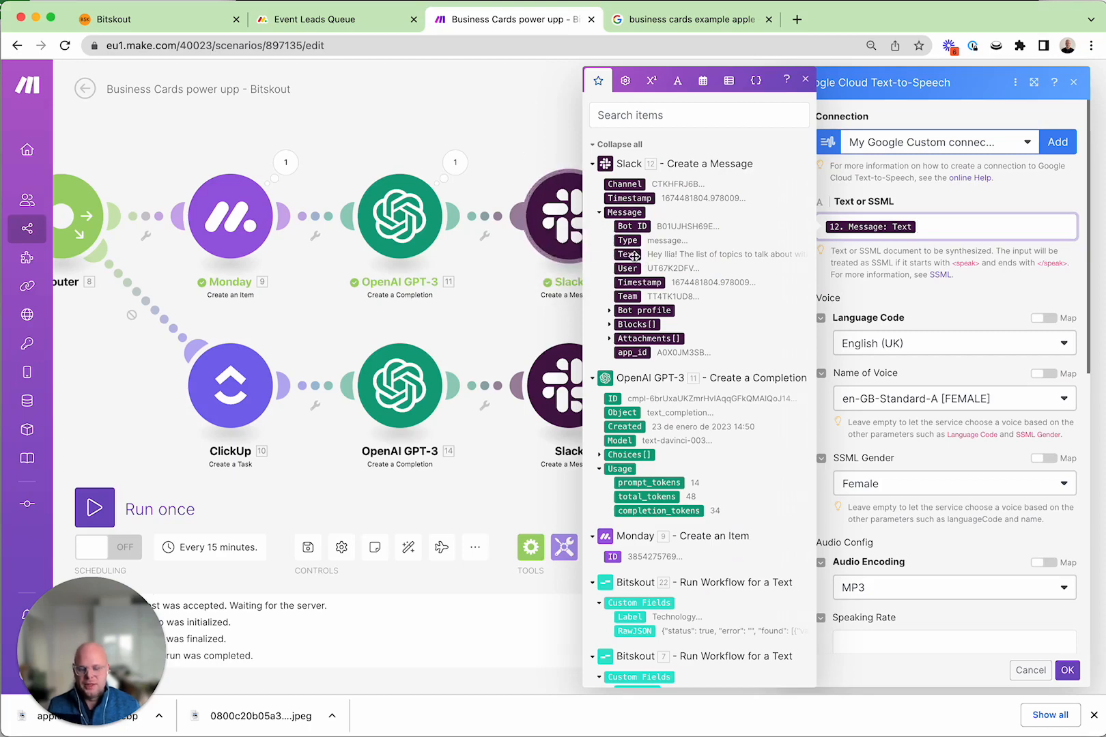
left_click(525, 138)
Review the channel, file, title and thread ID settings of the Slack Upload a File module 21.
left_click(908, 215)
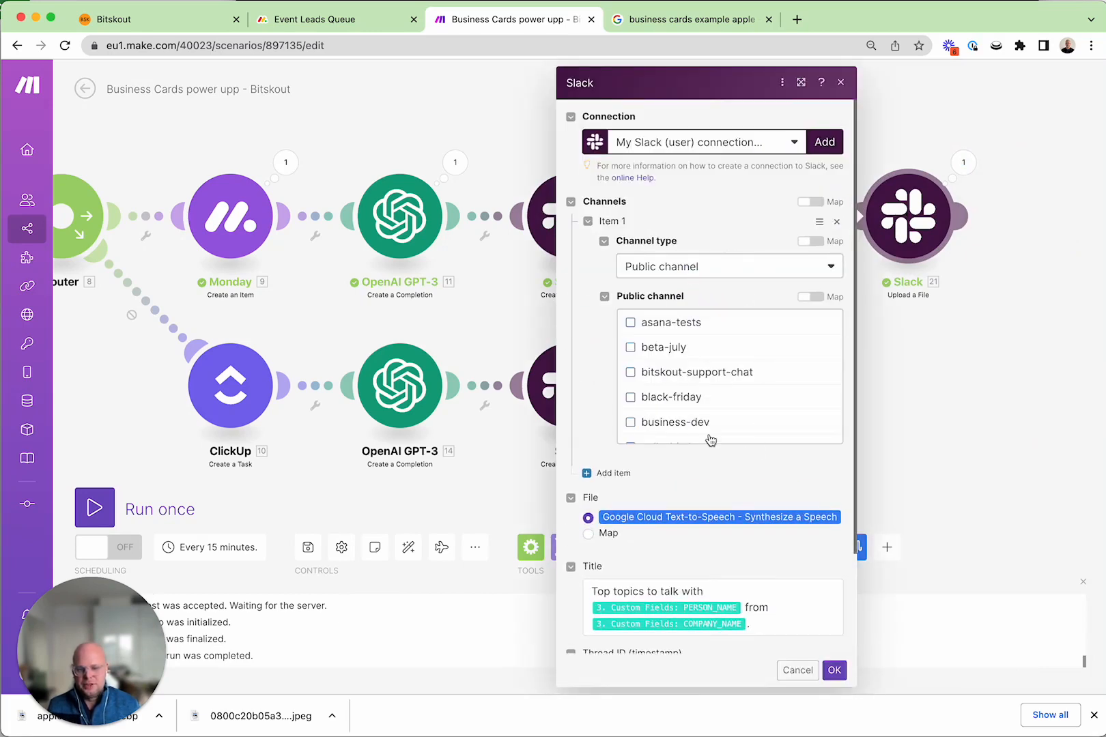
scroll(710, 441, "down", 4)
scroll(611, 474, "down", 2)
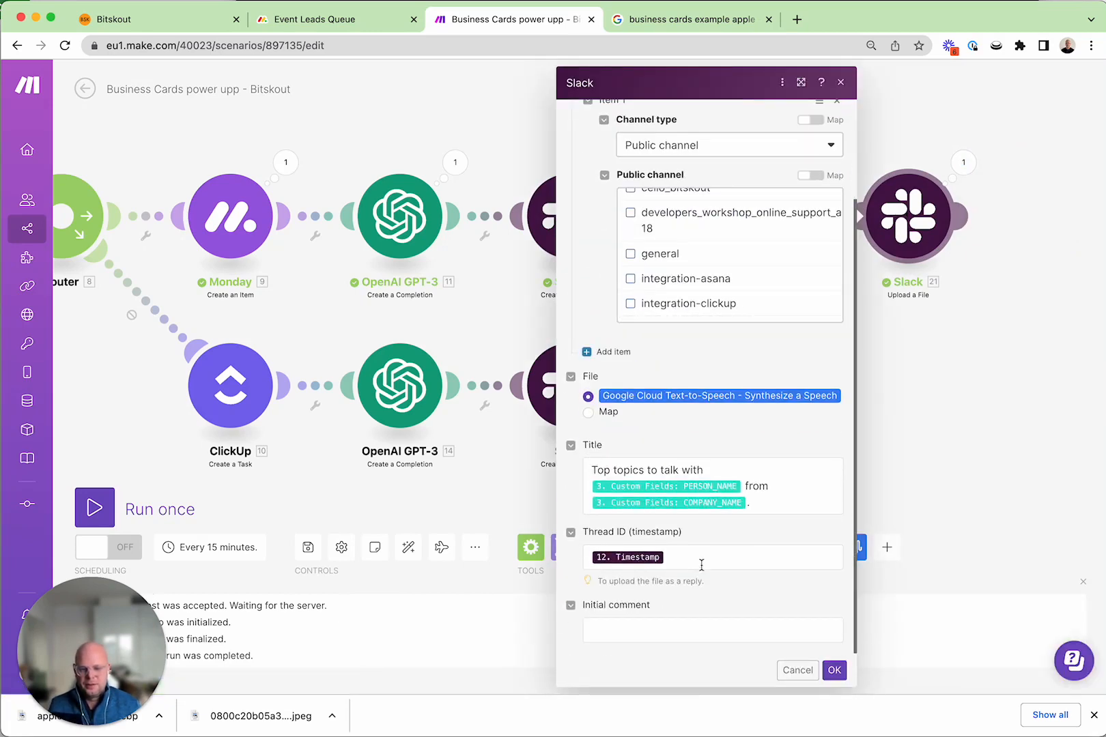
left_click(997, 364)
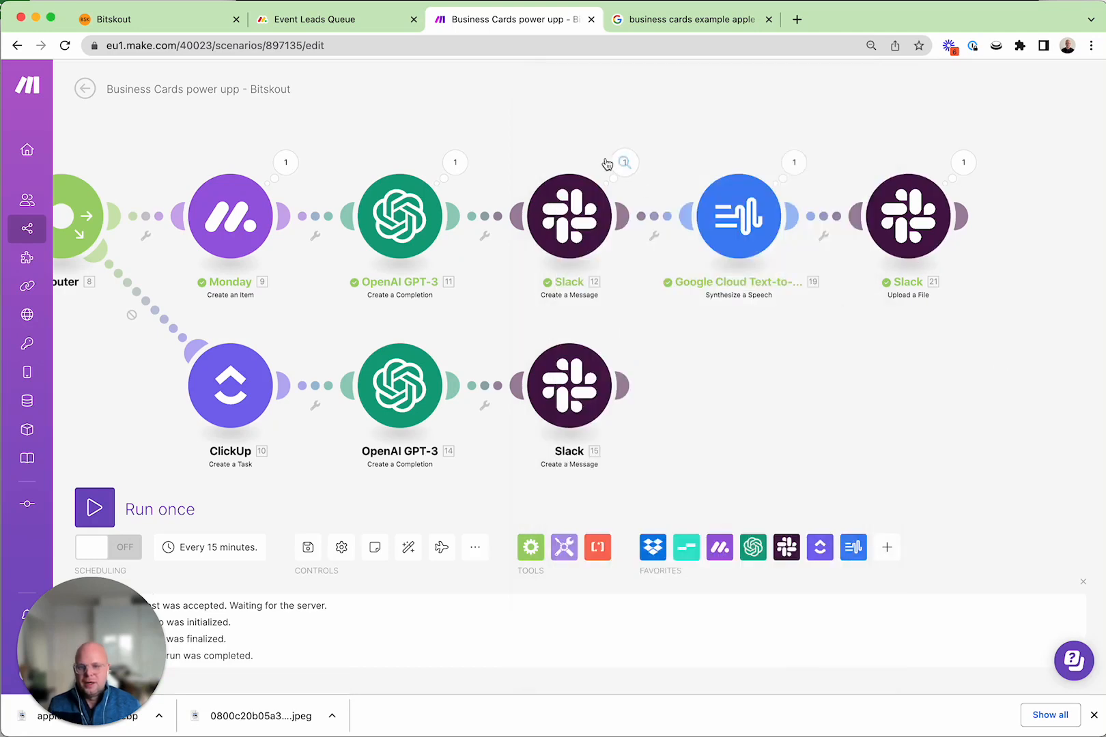
Inspect the run details of OpenAI GPT-3 module 11, expanding the output choices to read the prompt and generated text.
left_click(454, 162)
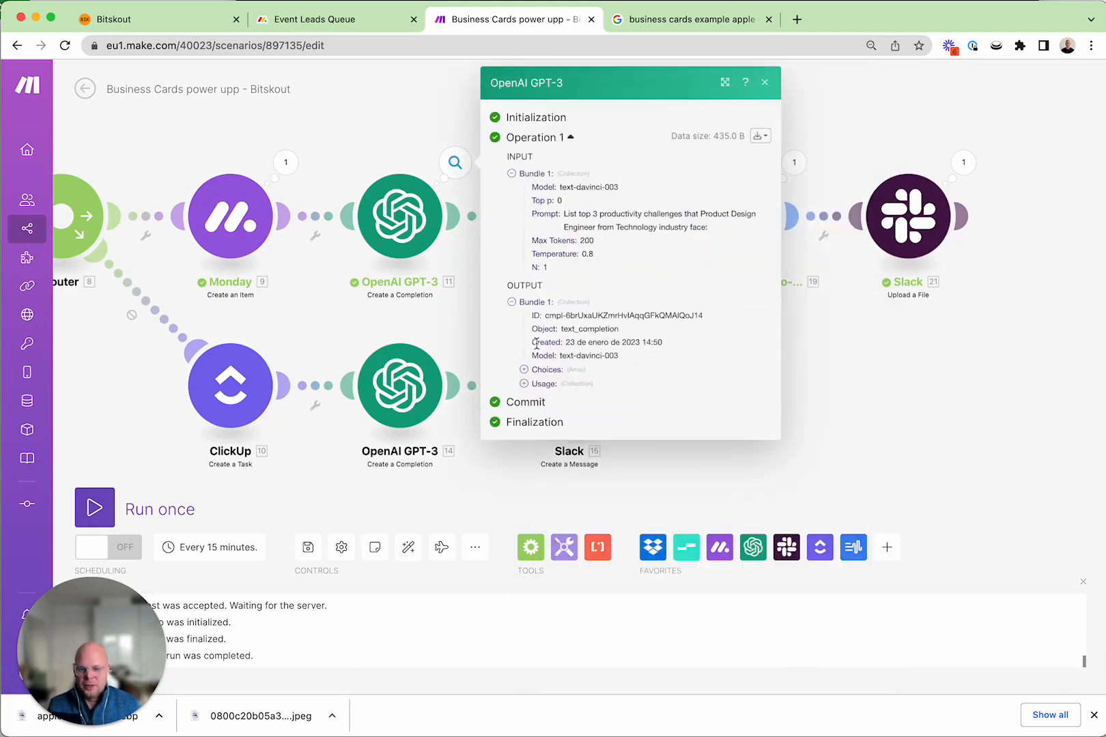
left_click(524, 370)
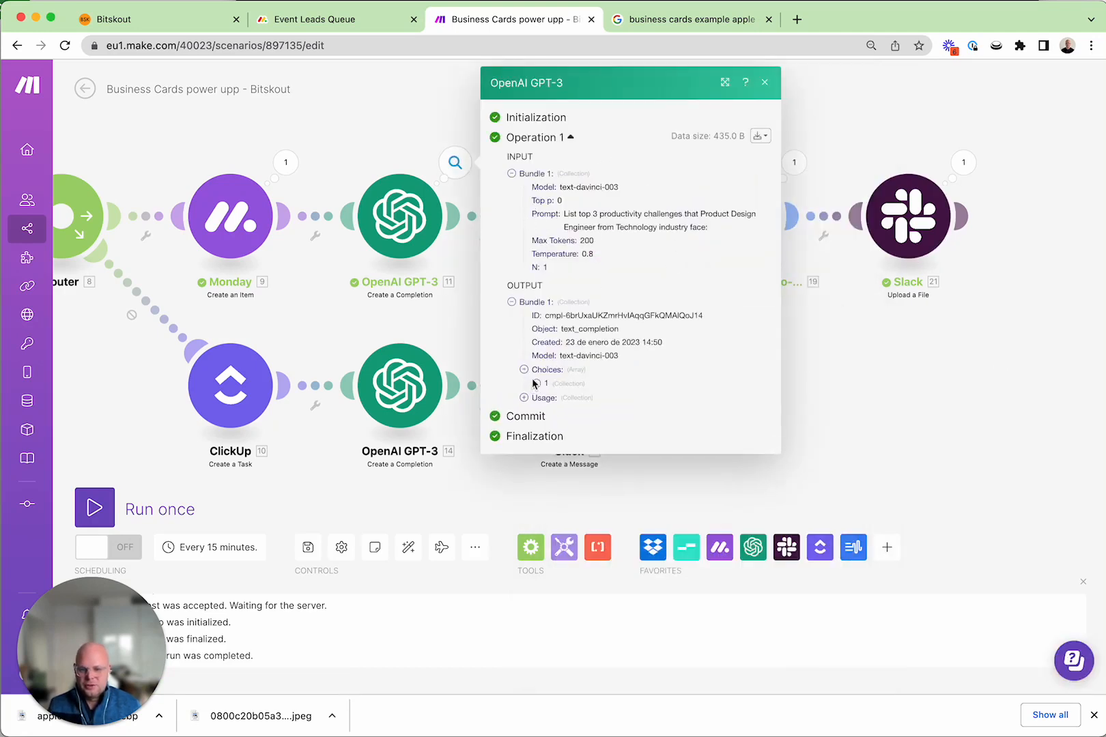
left_click(537, 384)
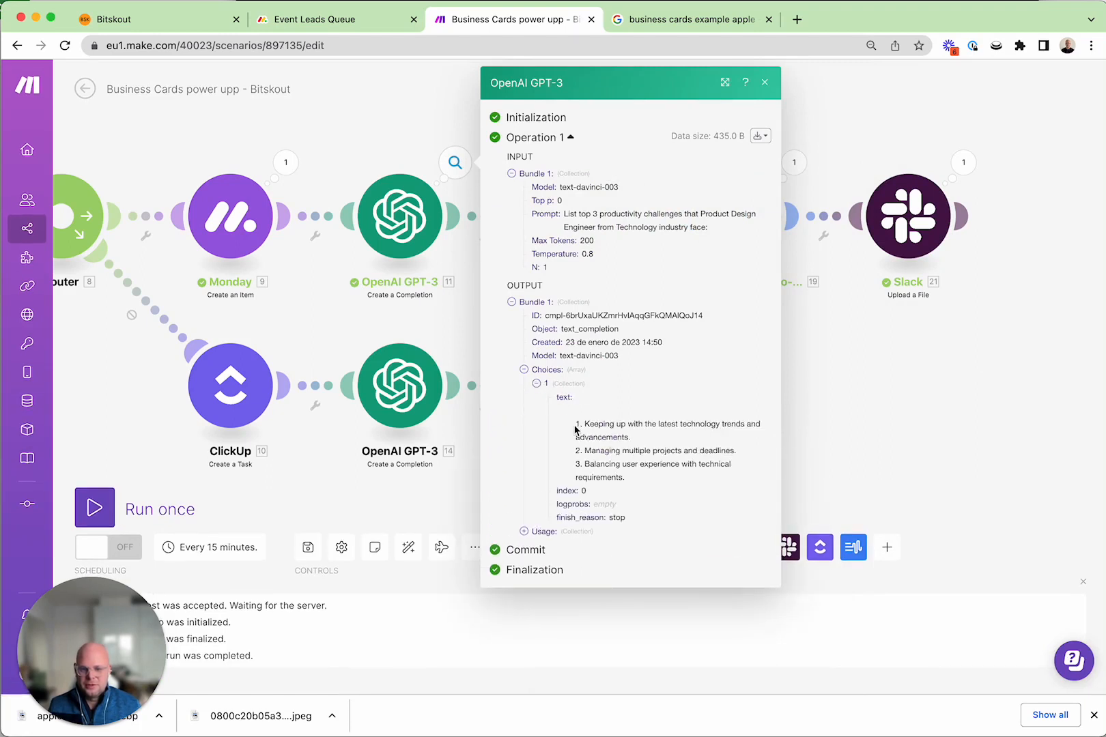
left_click_drag(586, 422, 669, 475)
left_click(894, 390)
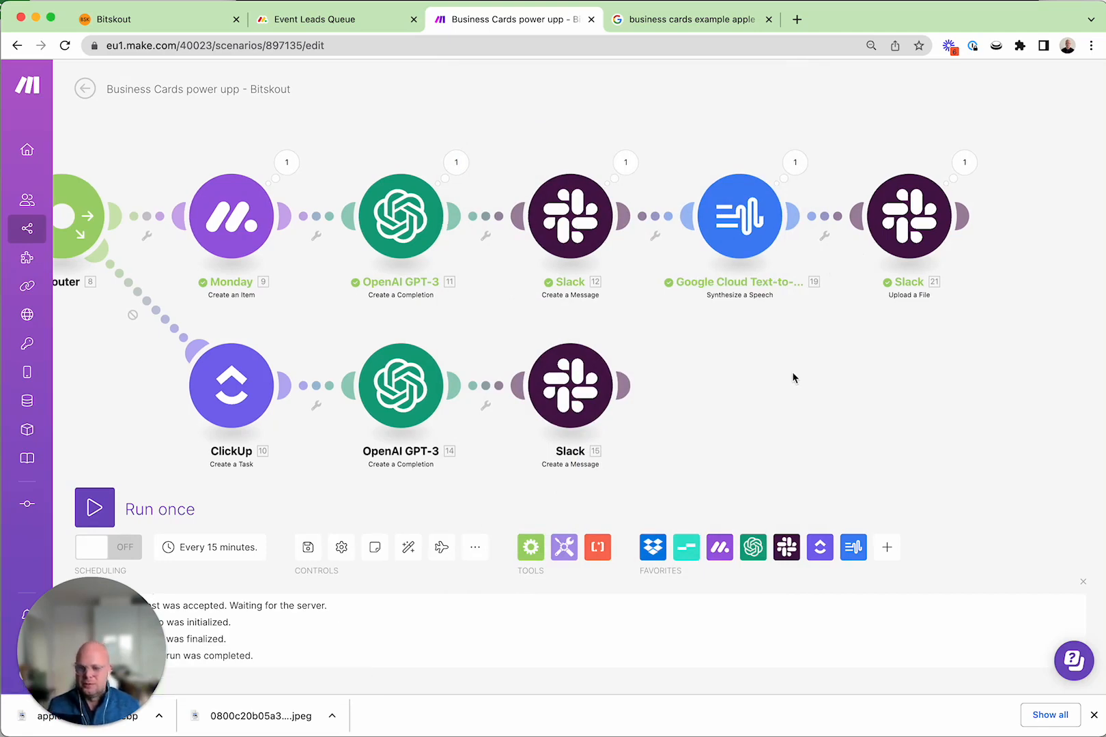
scroll(792, 371, "down", 5)
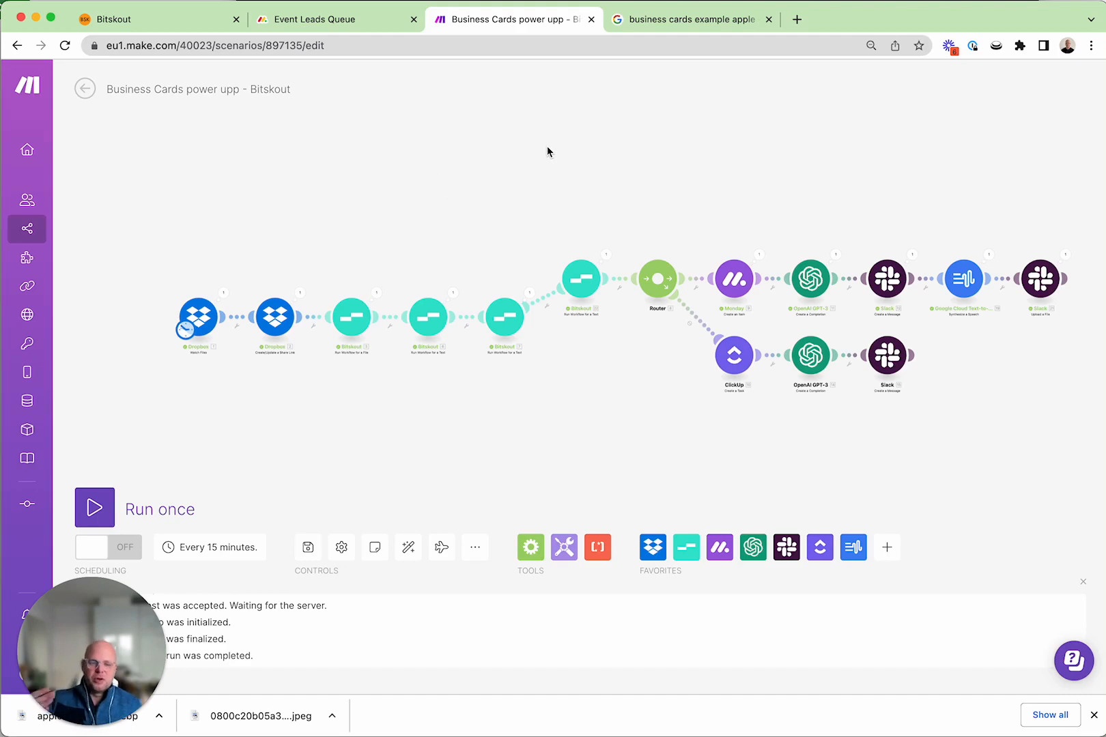
scroll(547, 151, "up", 1)
scroll(543, 151, "down", 2)
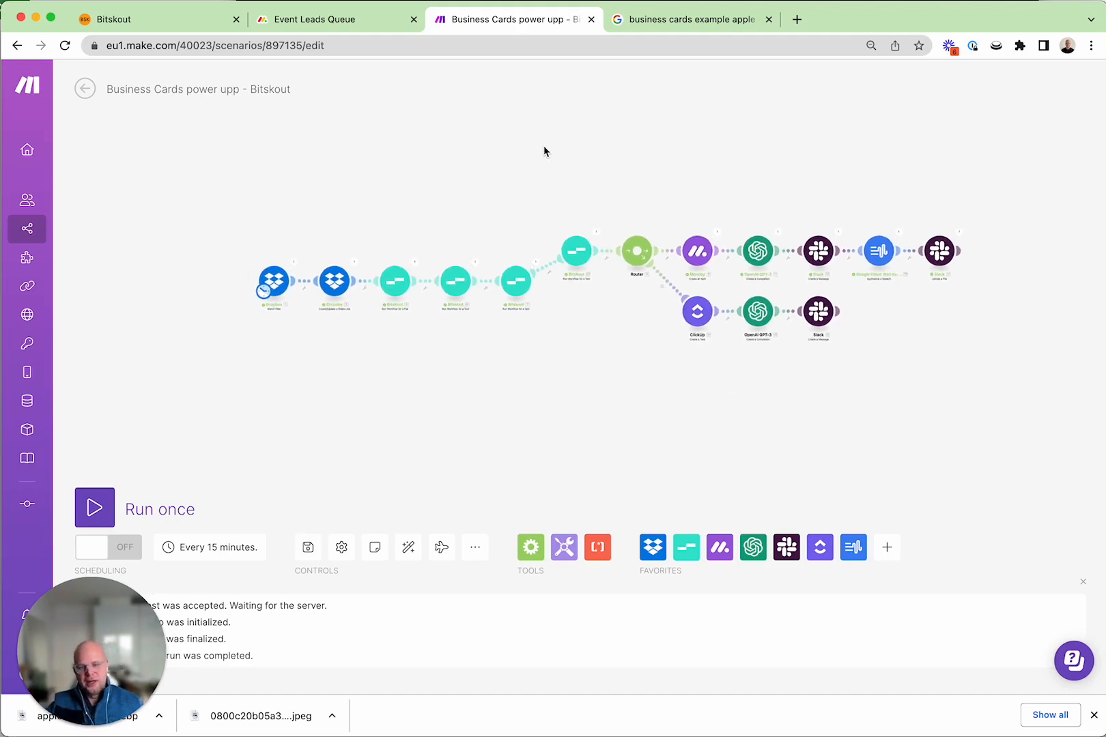
scroll(544, 152, "up", 4)
scroll(544, 147, "down", 1)
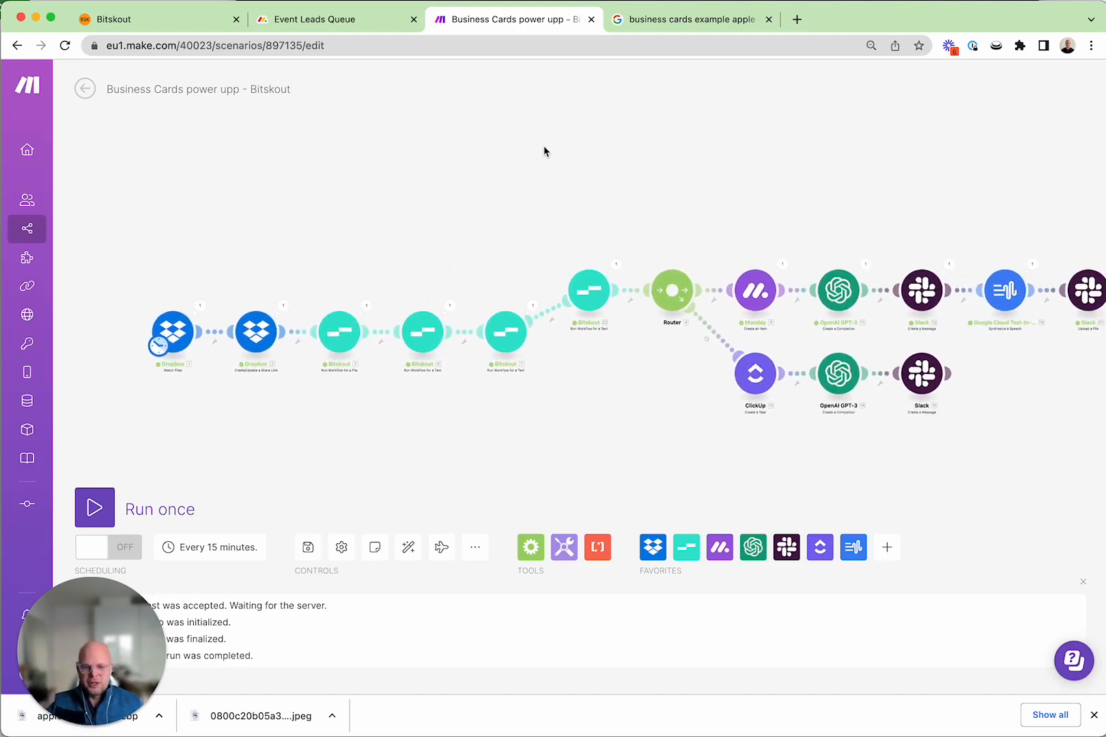
scroll(544, 150, "right", 1)
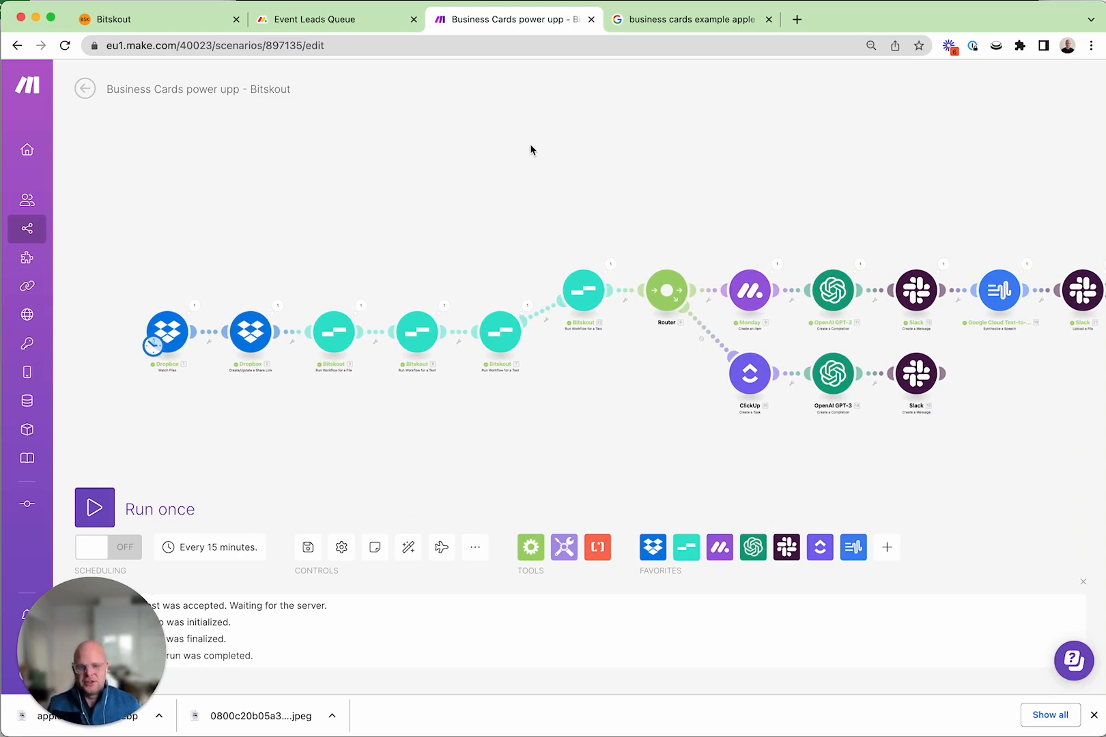
scroll(531, 151, "down", 1)
left_click_drag(529, 146, 514, 172)
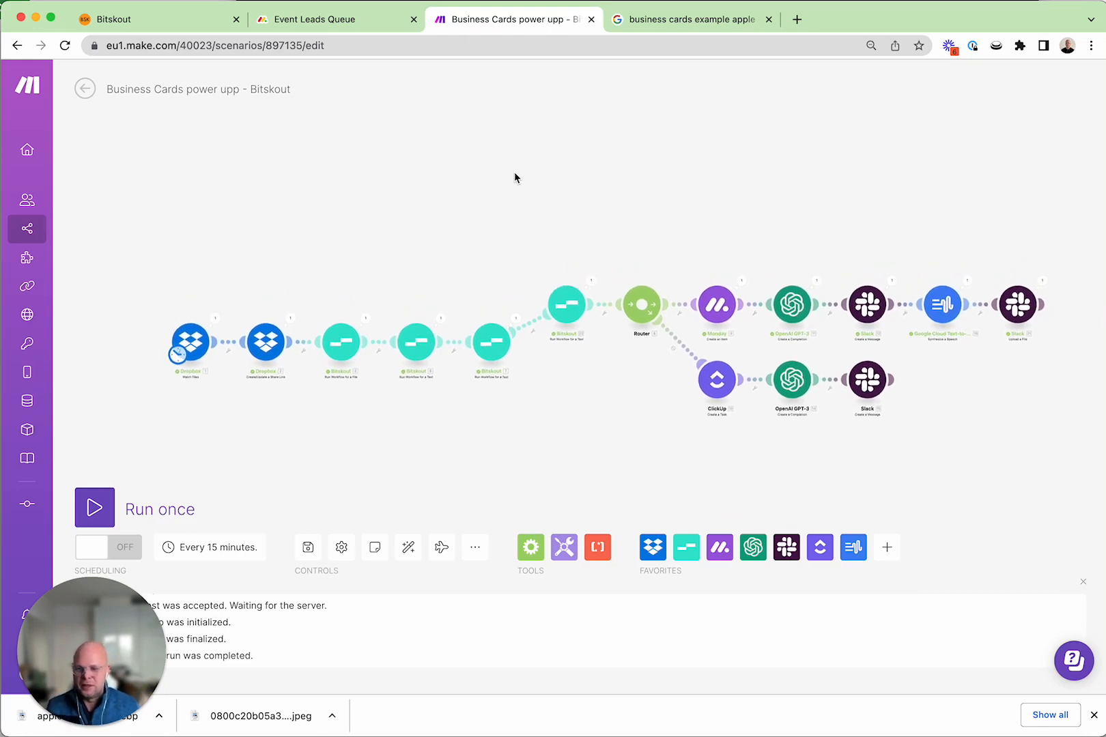